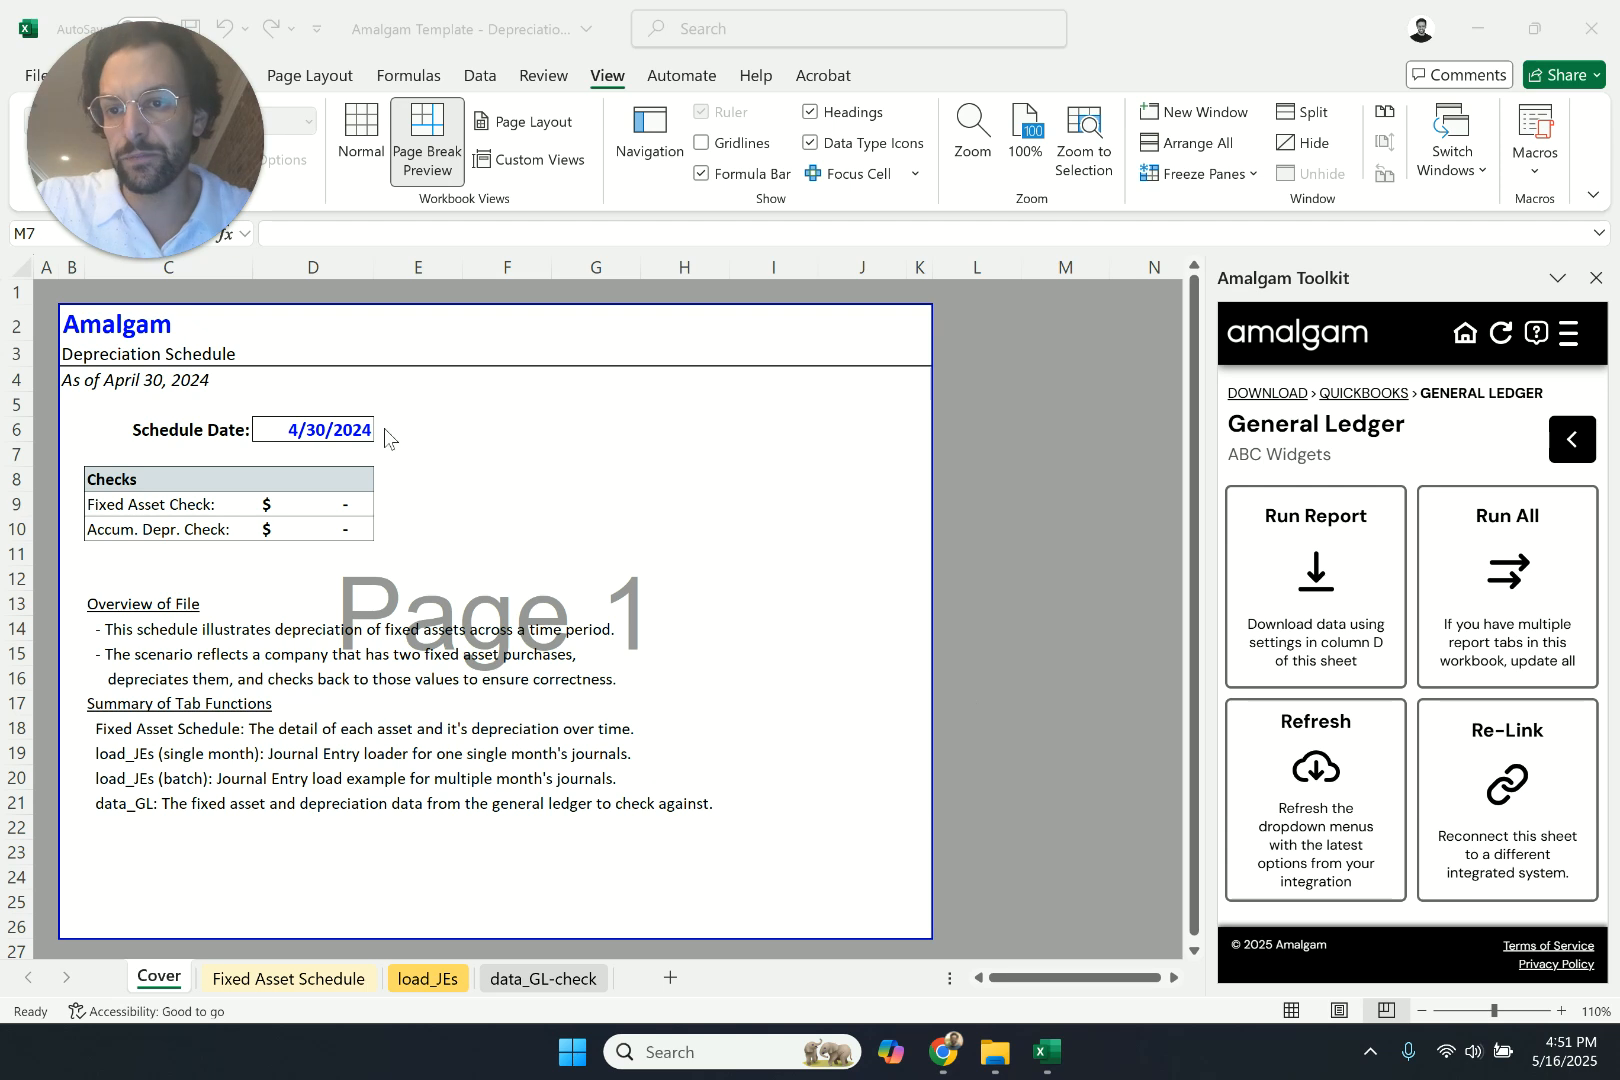
# - Review the Cover, Fixed Asset Schedule, load_JEs and data_GL-check sheets, and return to the schedule date on the Cover sheet
pyautogui.click(318, 430)
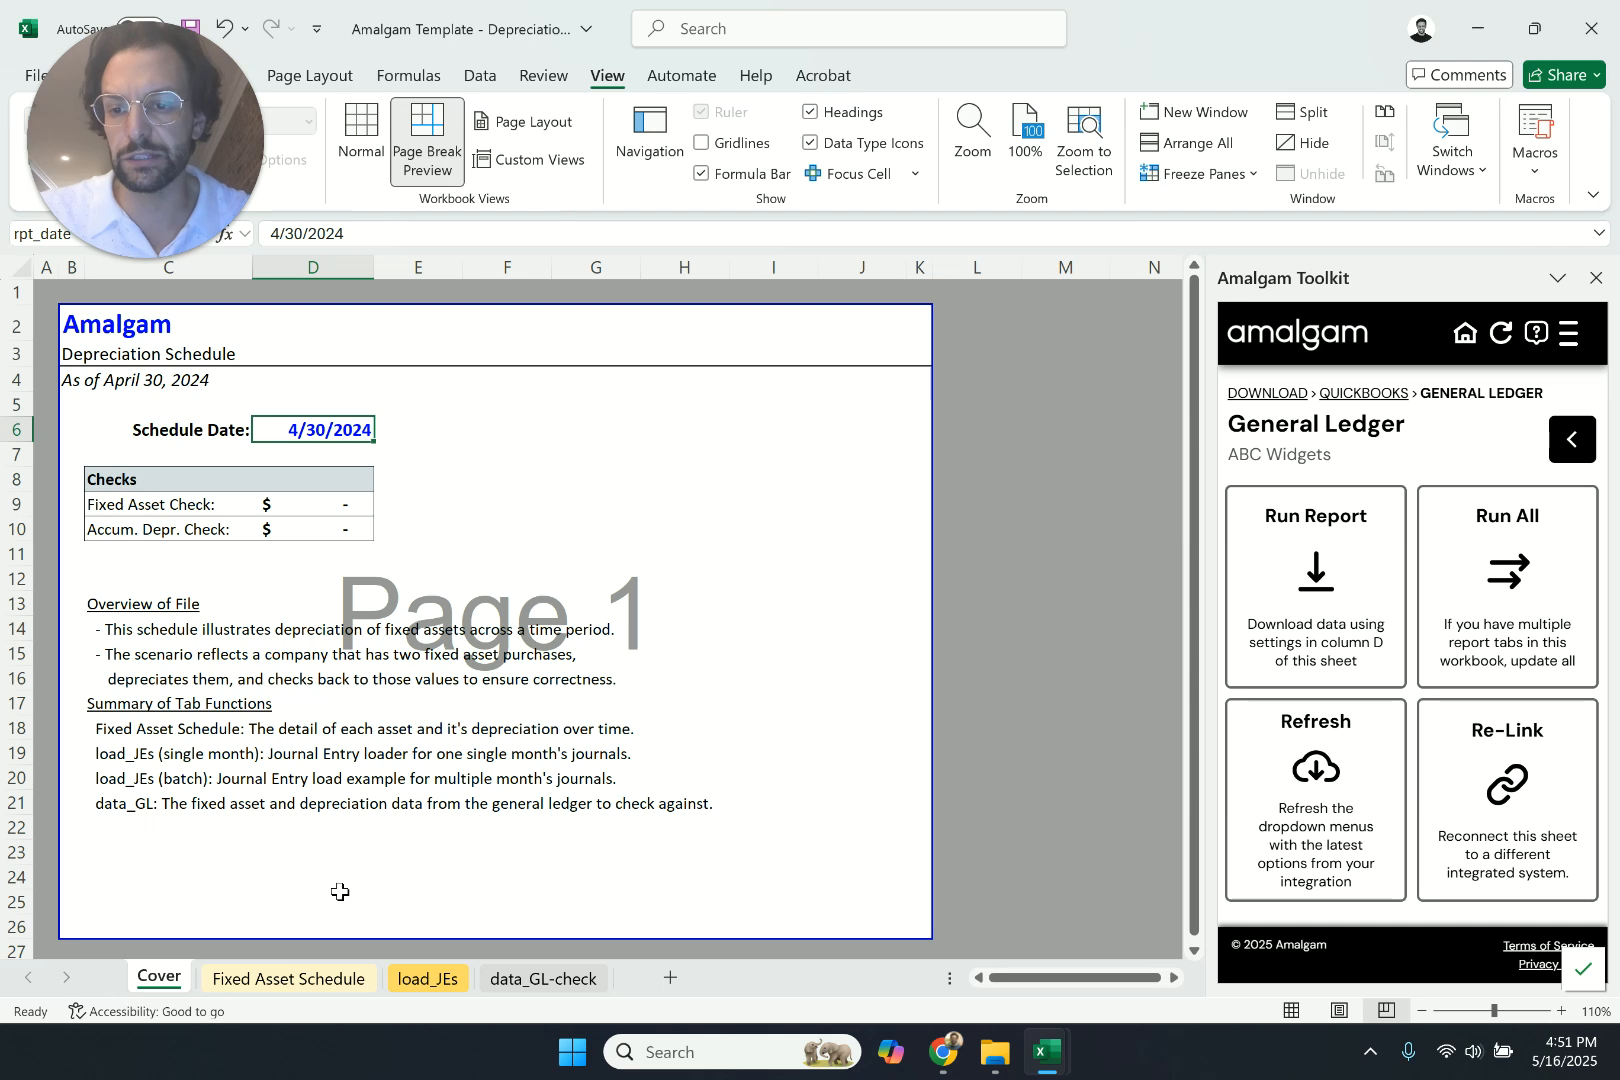
pyautogui.click(272, 980)
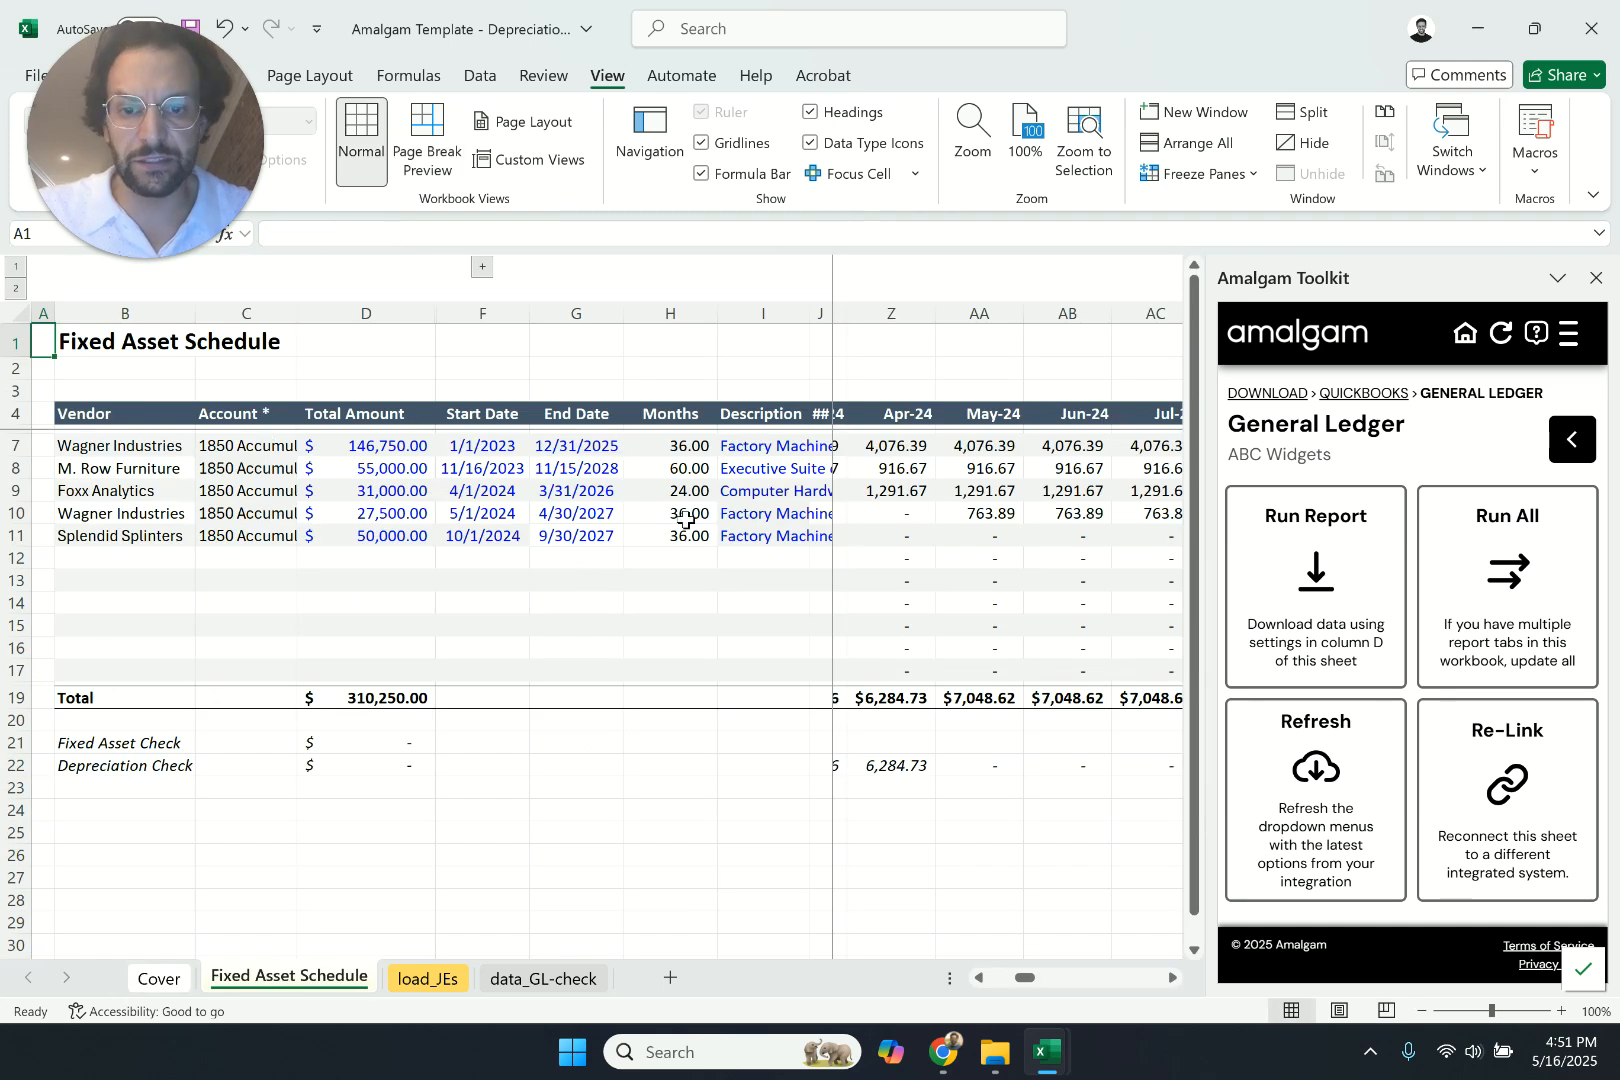
pyautogui.hscroll(2, 1008, 535)
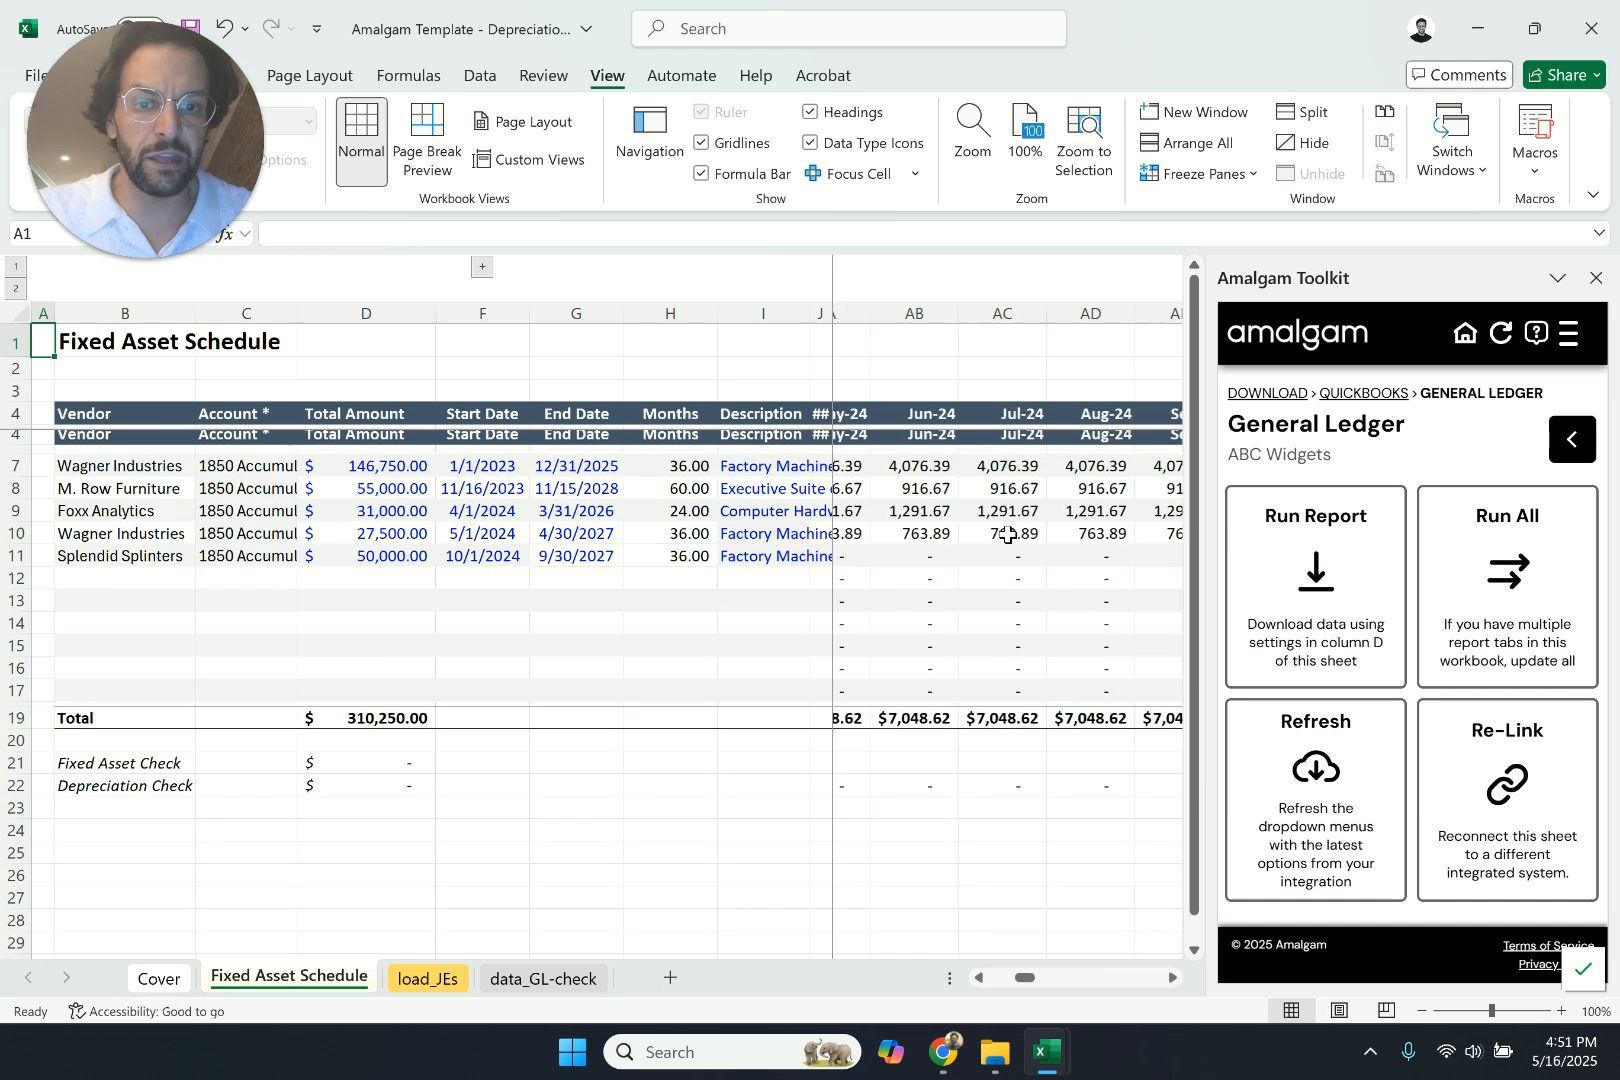
pyautogui.hscroll(-2, 1008, 535)
pyautogui.hscroll(1, 1008, 535)
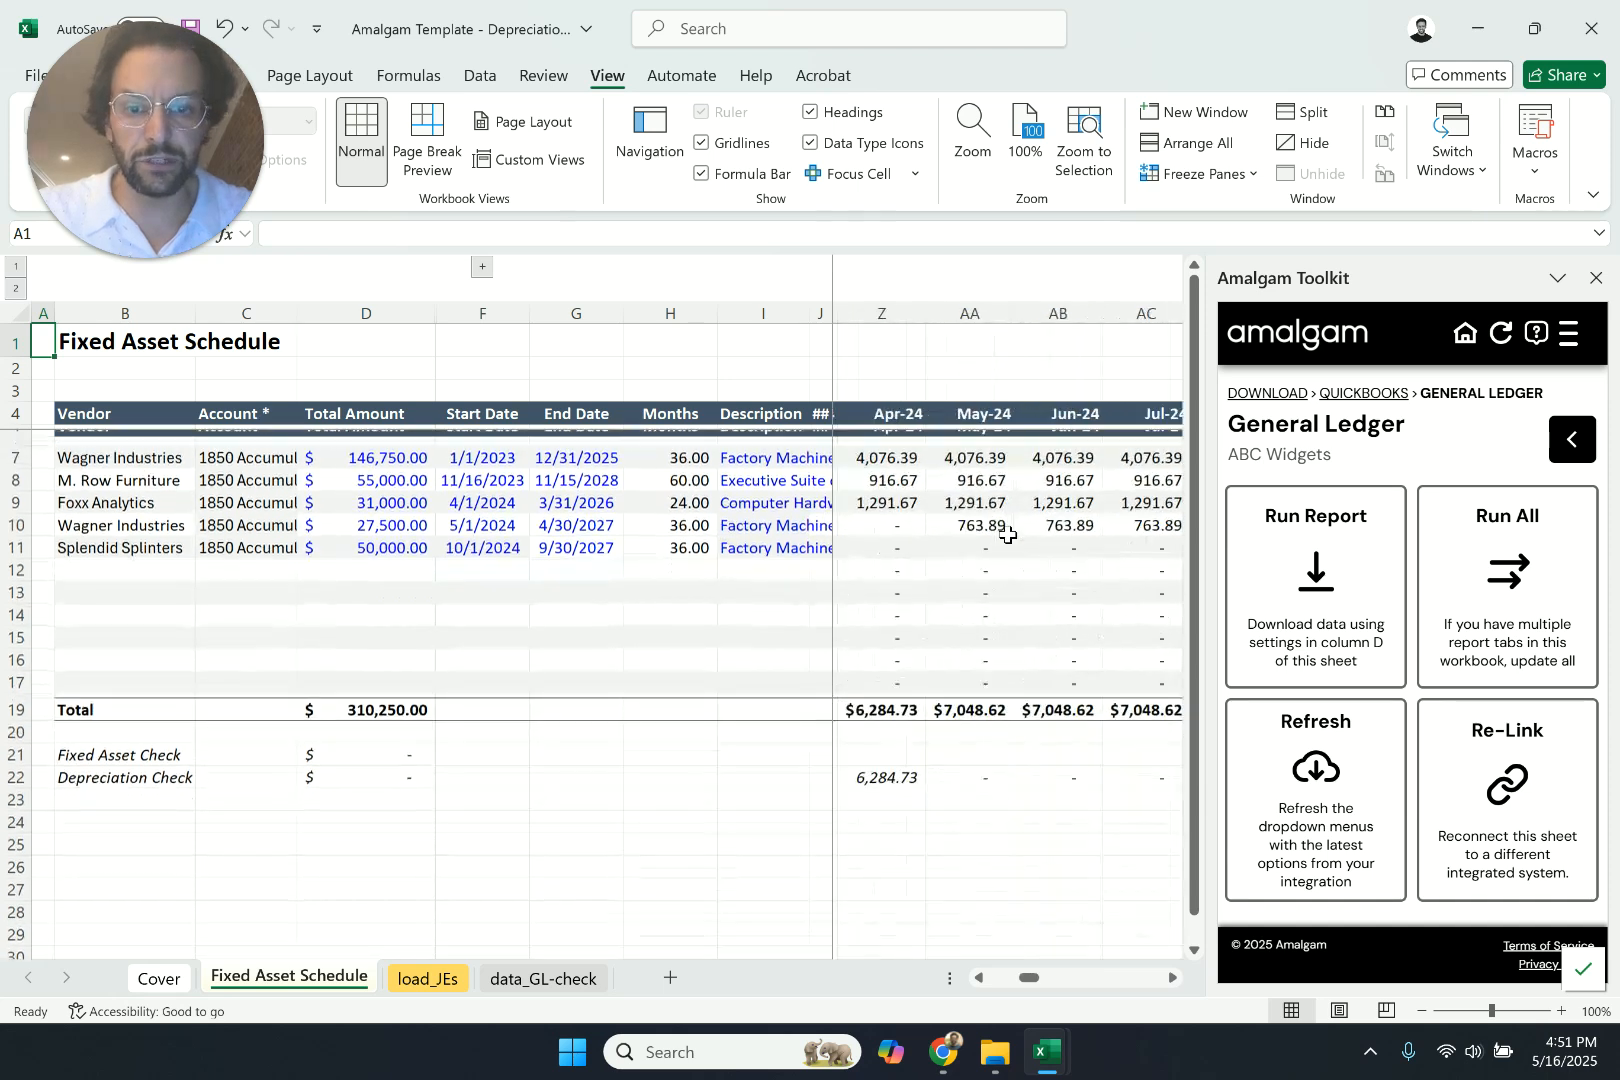
pyautogui.click(431, 982)
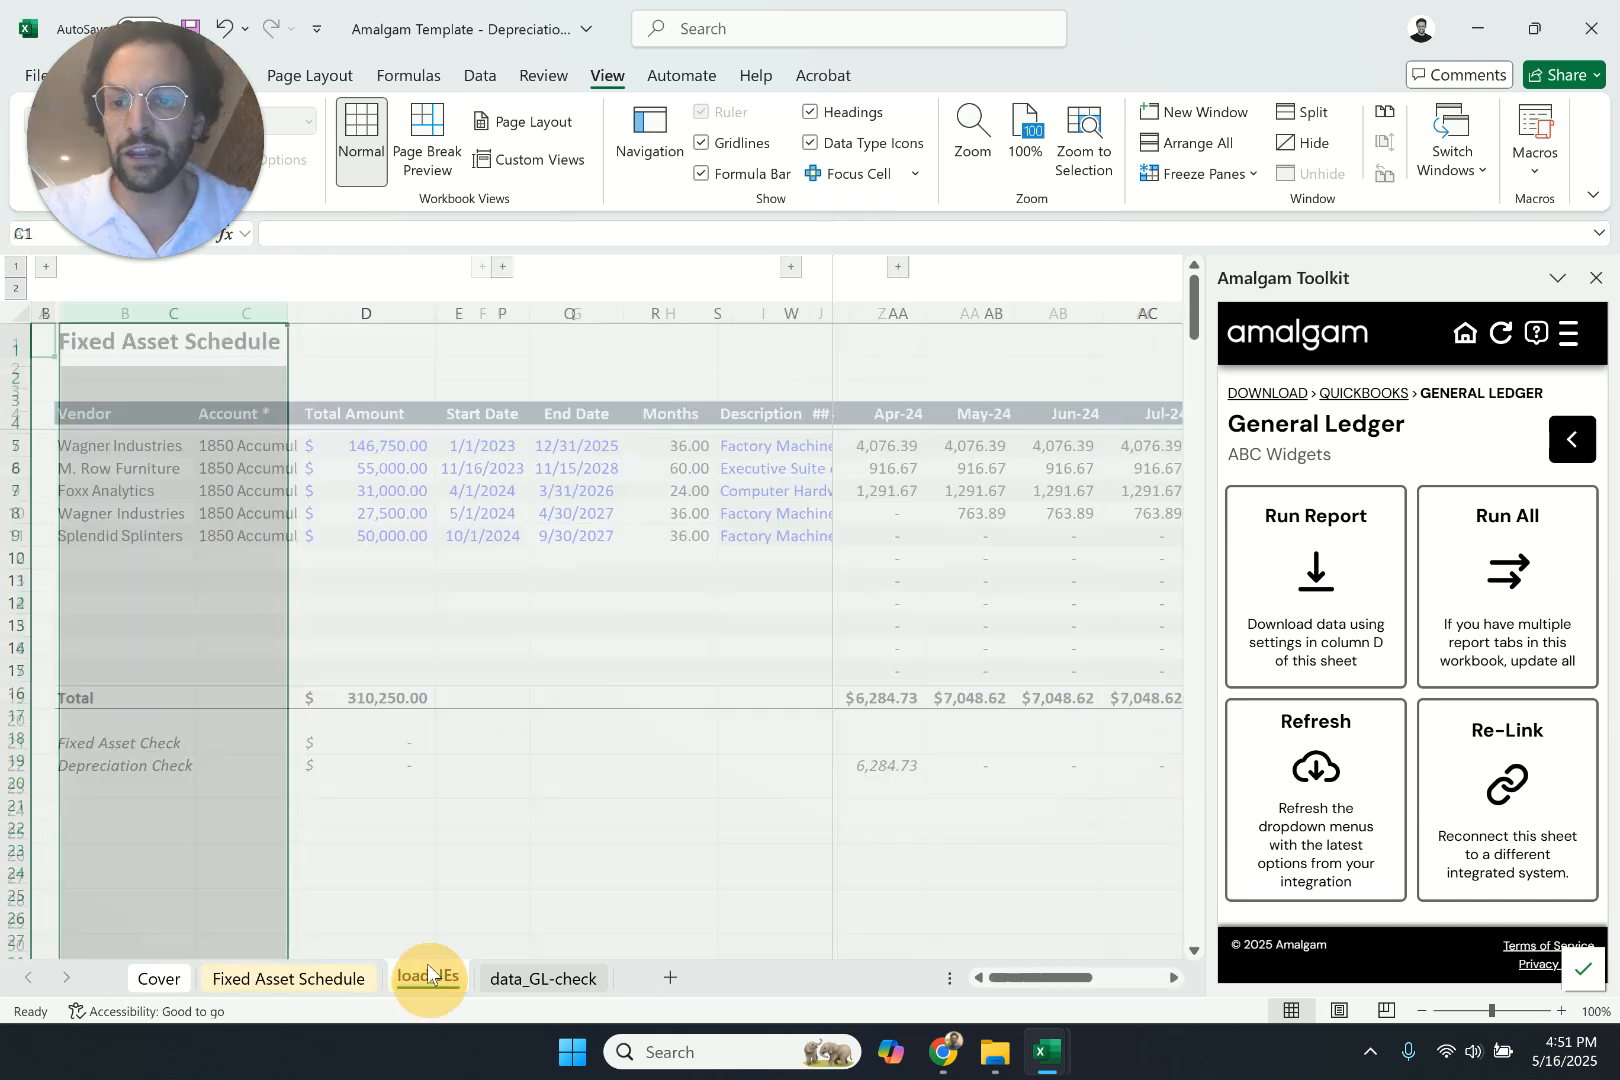
pyautogui.click(758, 716)
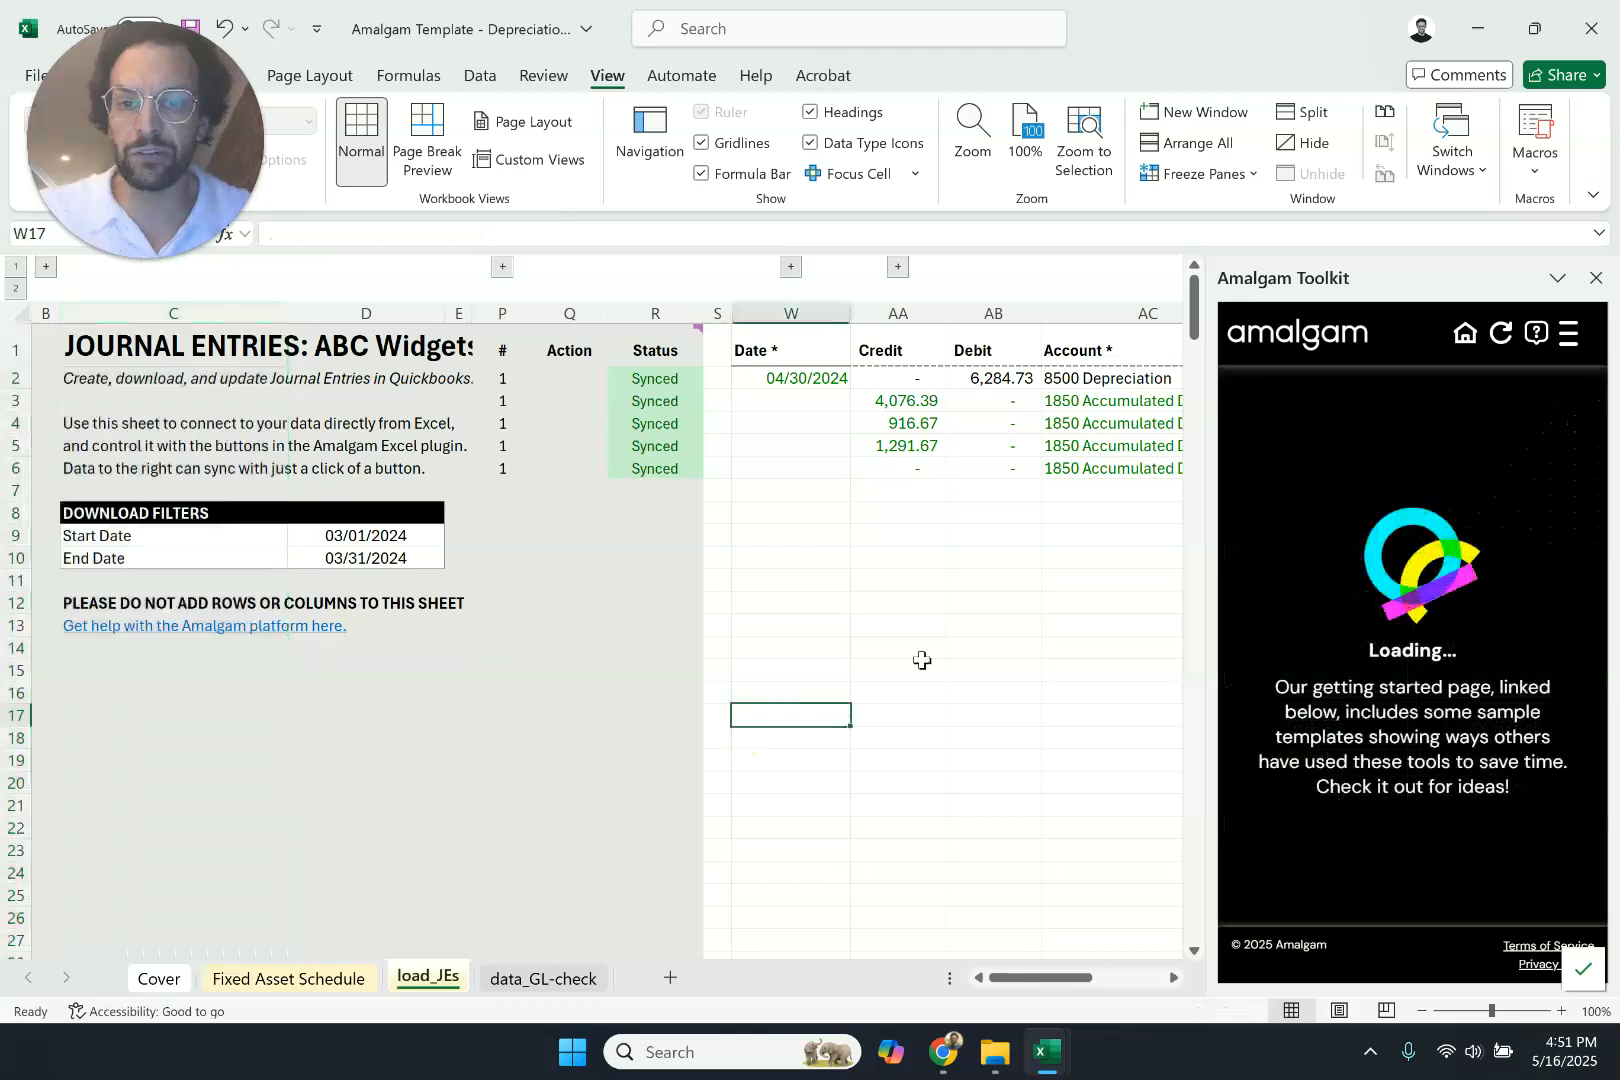
pyautogui.hscroll(3, 922, 660)
pyautogui.hscroll(-2, 922, 660)
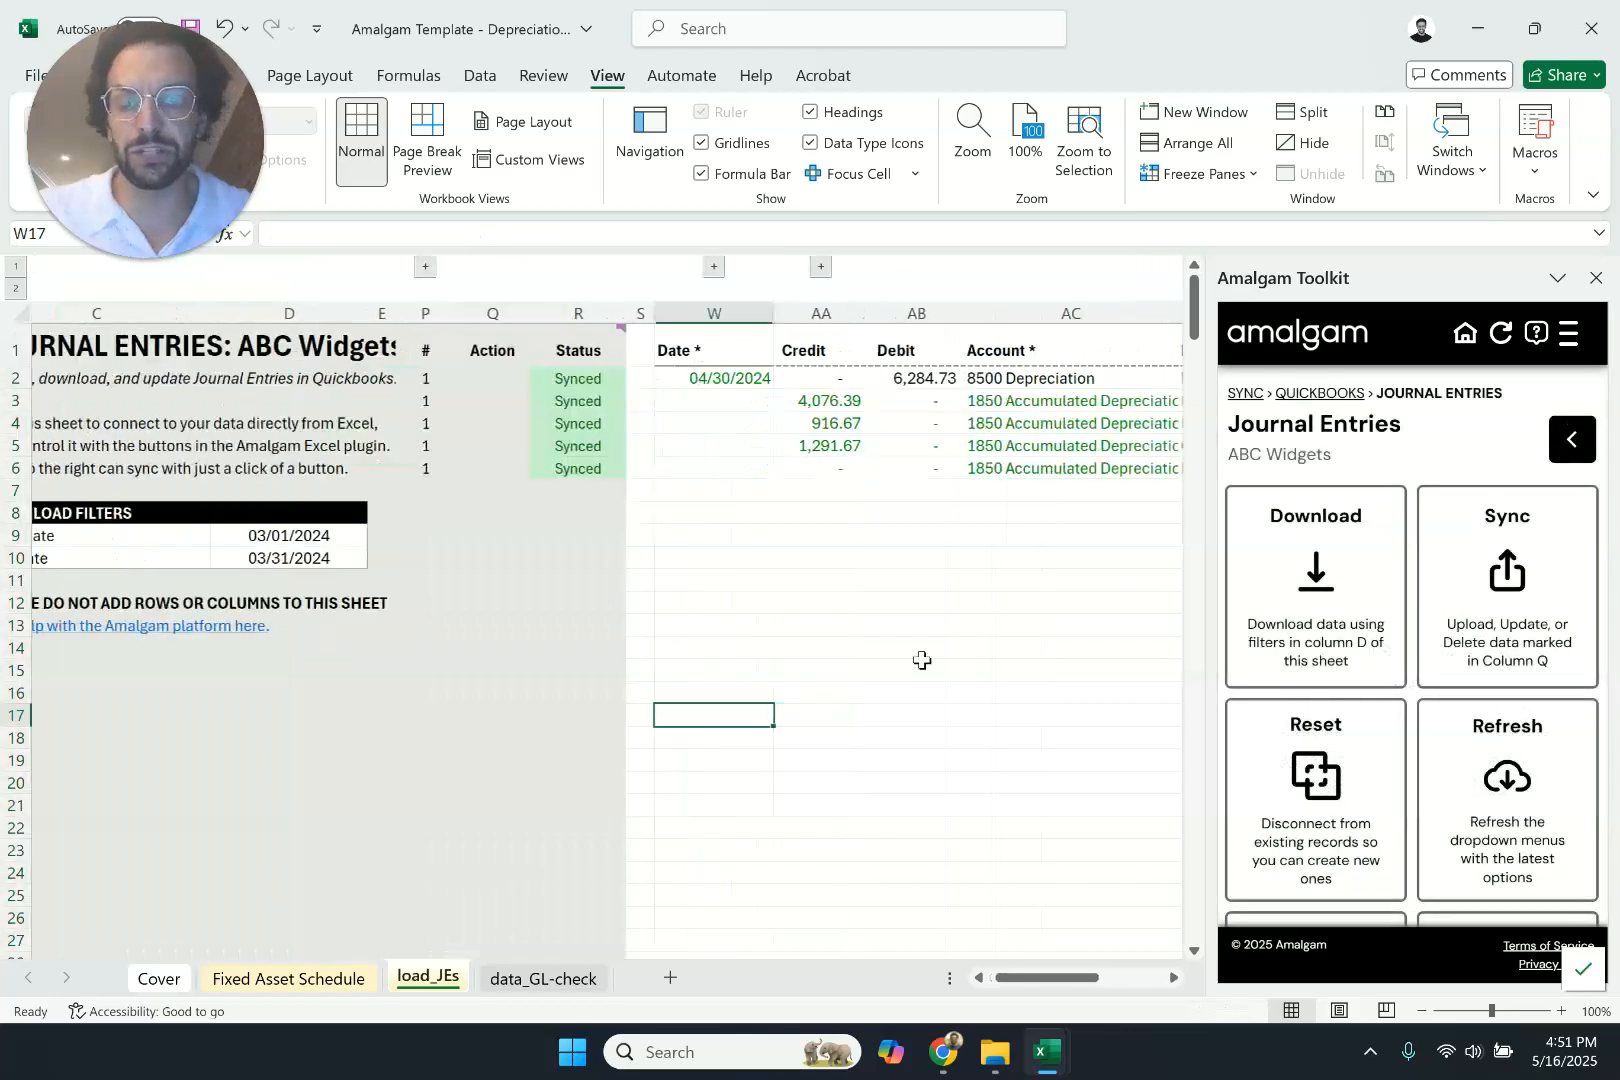
pyautogui.click(548, 977)
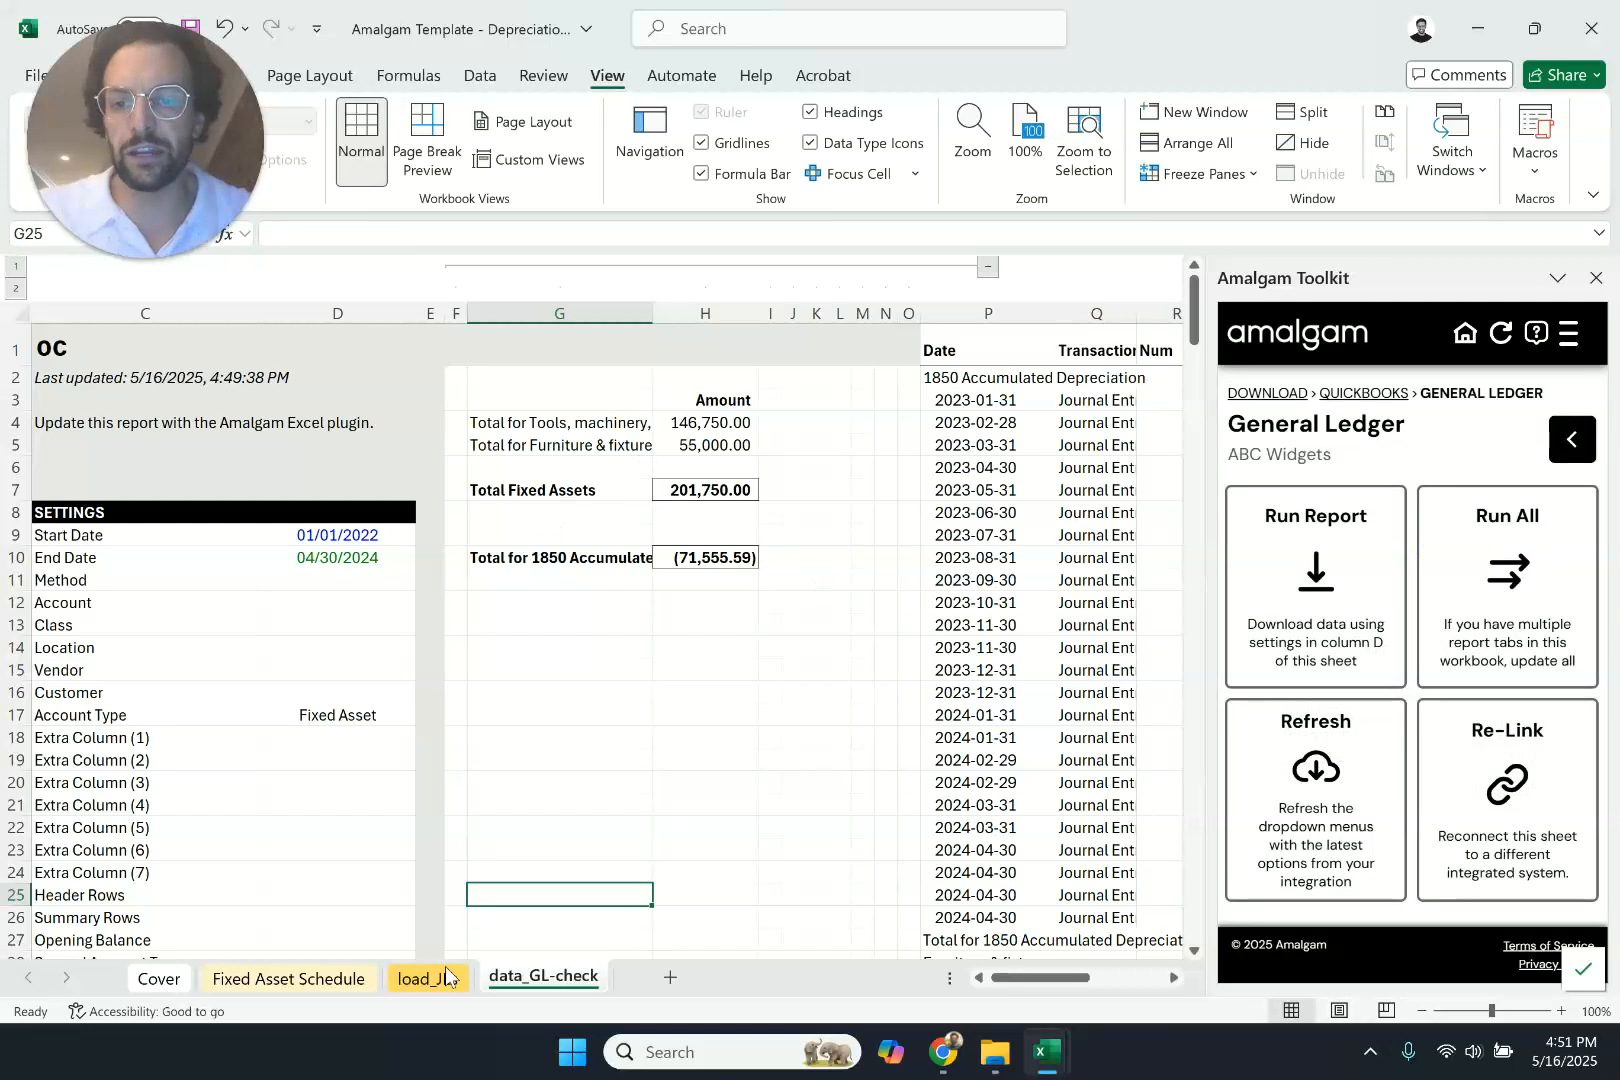
pyautogui.click(178, 974)
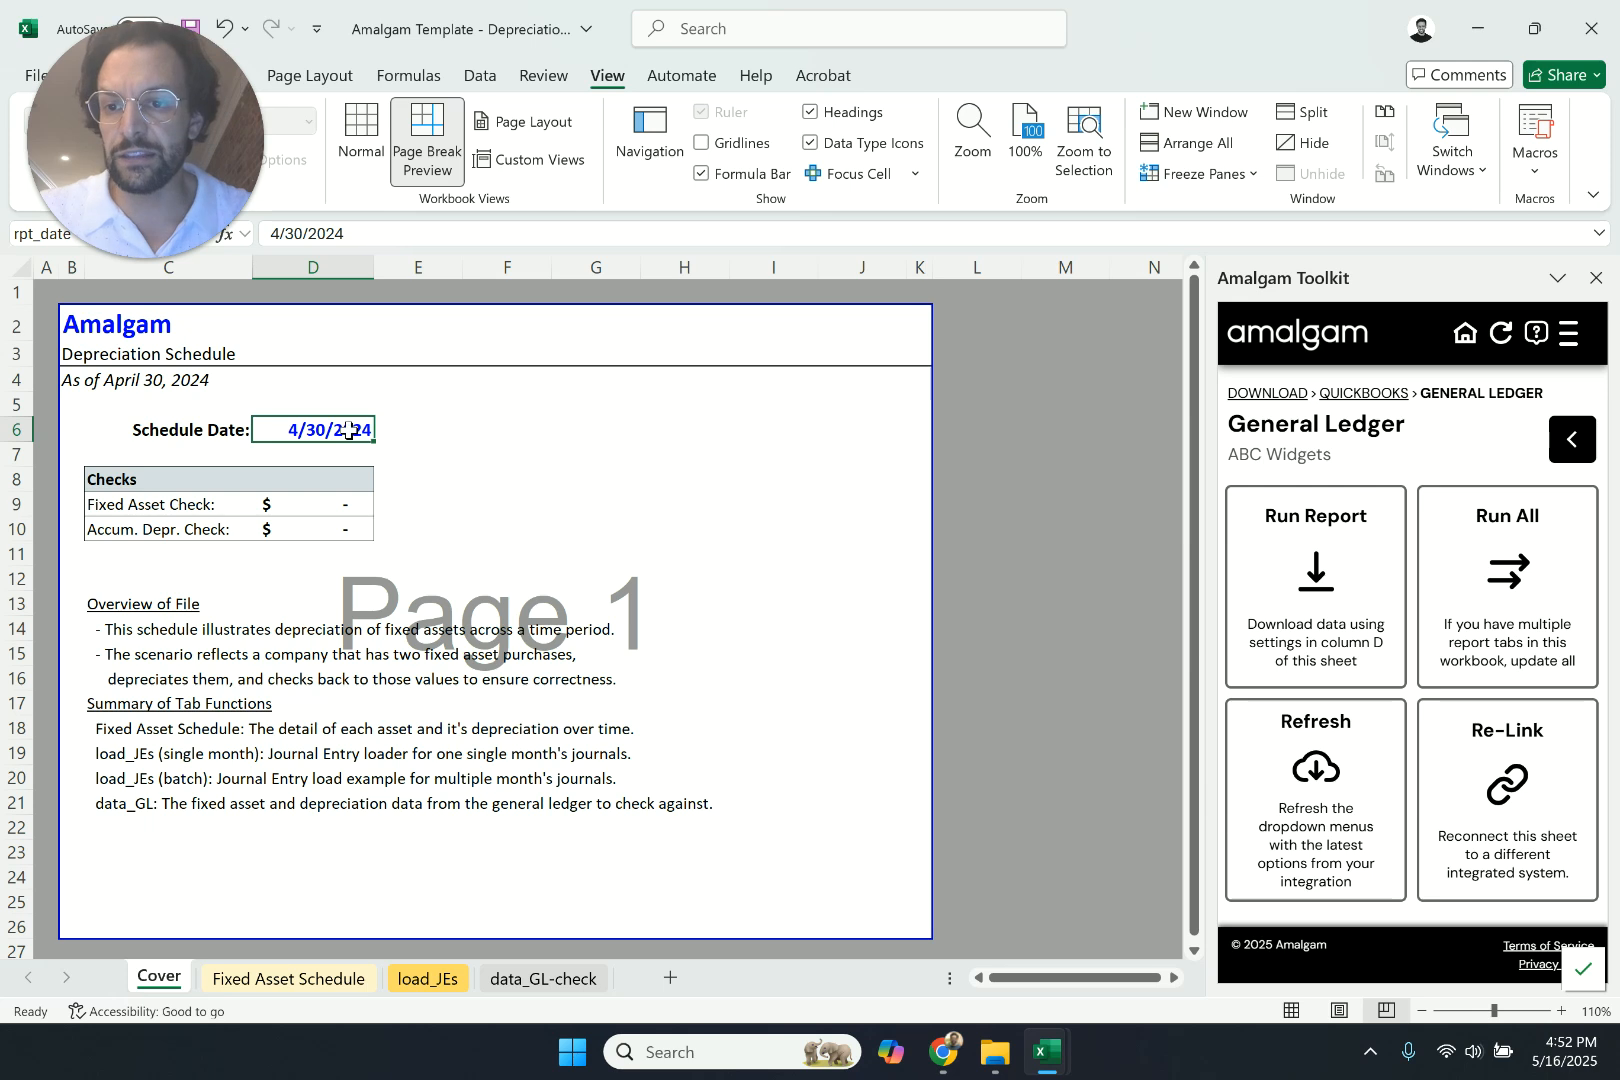
# - Examine the date, credit and account formulas in load_JEs and the Apr-24 amounts on the Fixed Asset Schedule that they look up
pyautogui.click(427, 978)
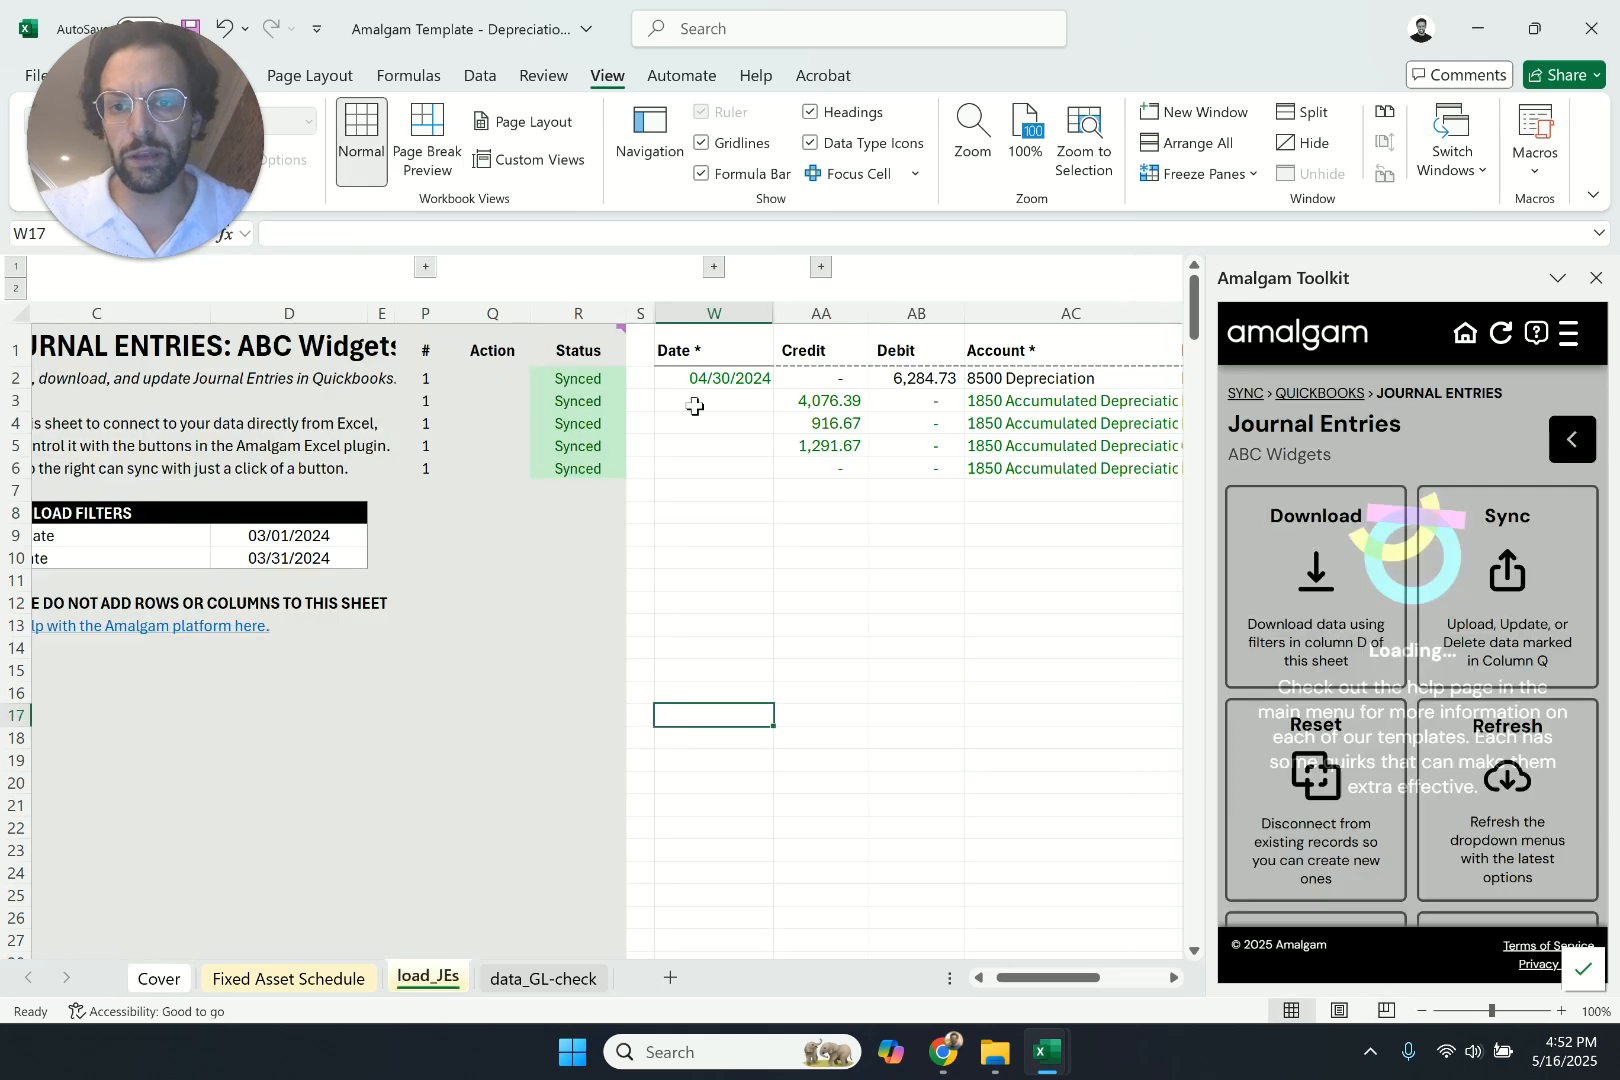
pyautogui.click(700, 380)
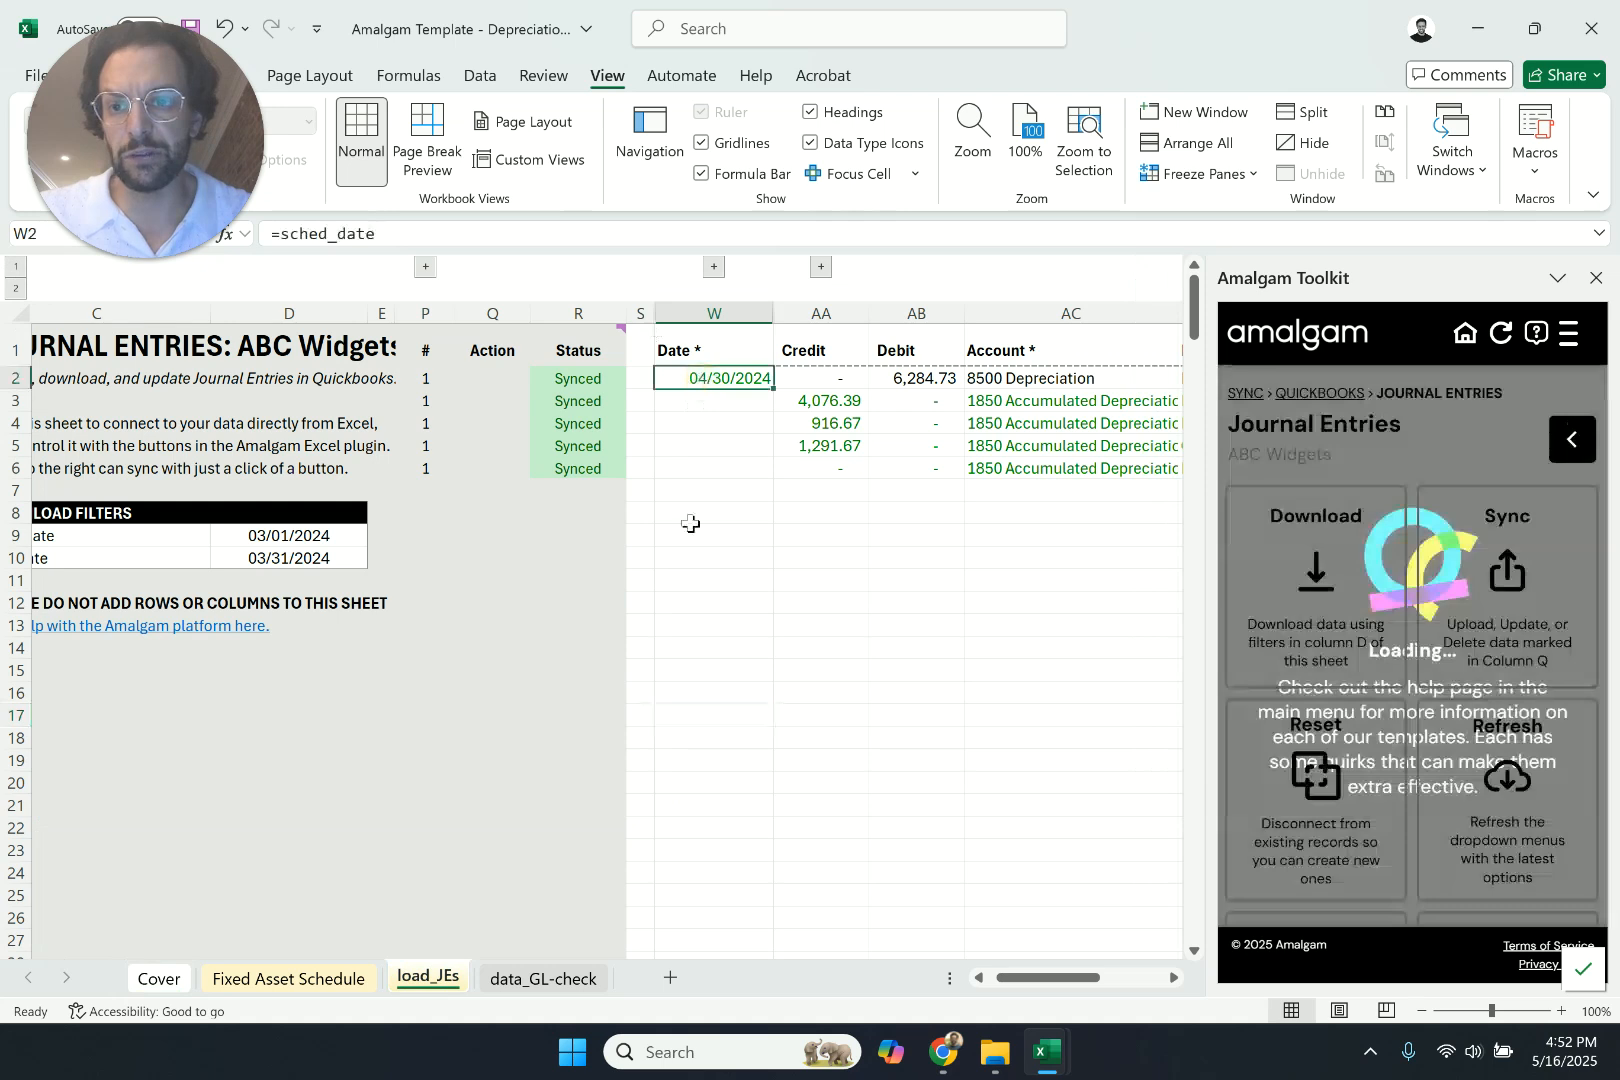
pyautogui.click(828, 443)
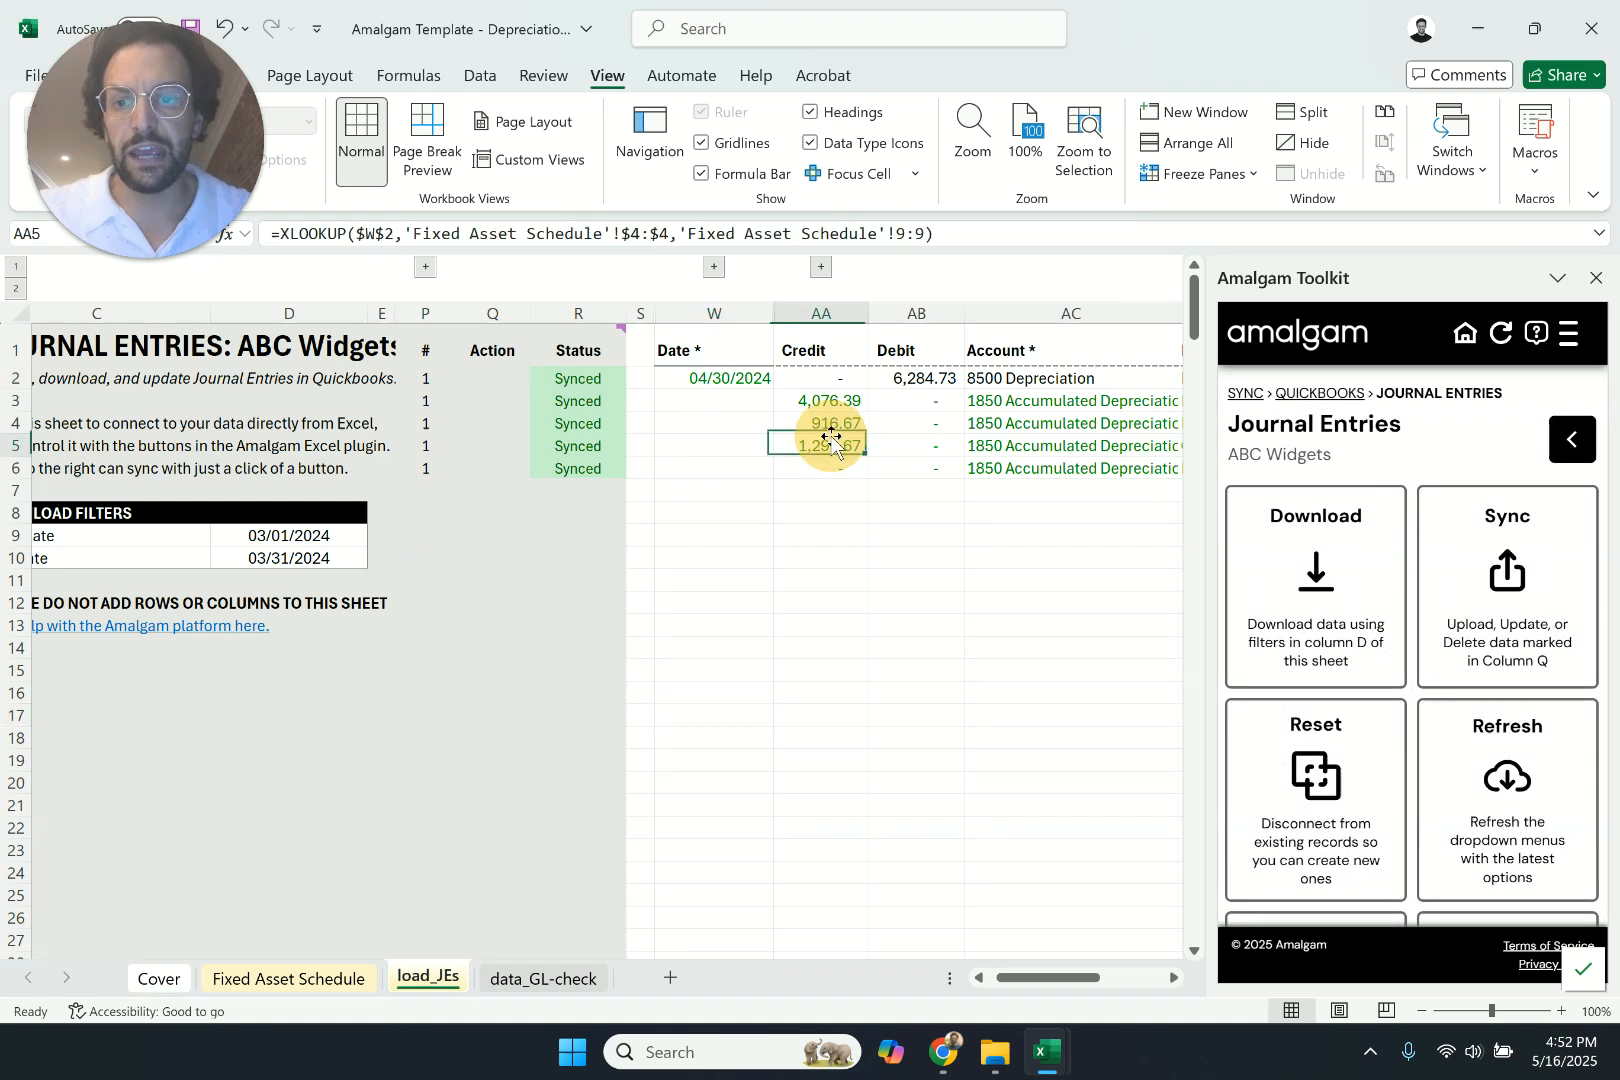
pyautogui.hscroll(5, 976, 466)
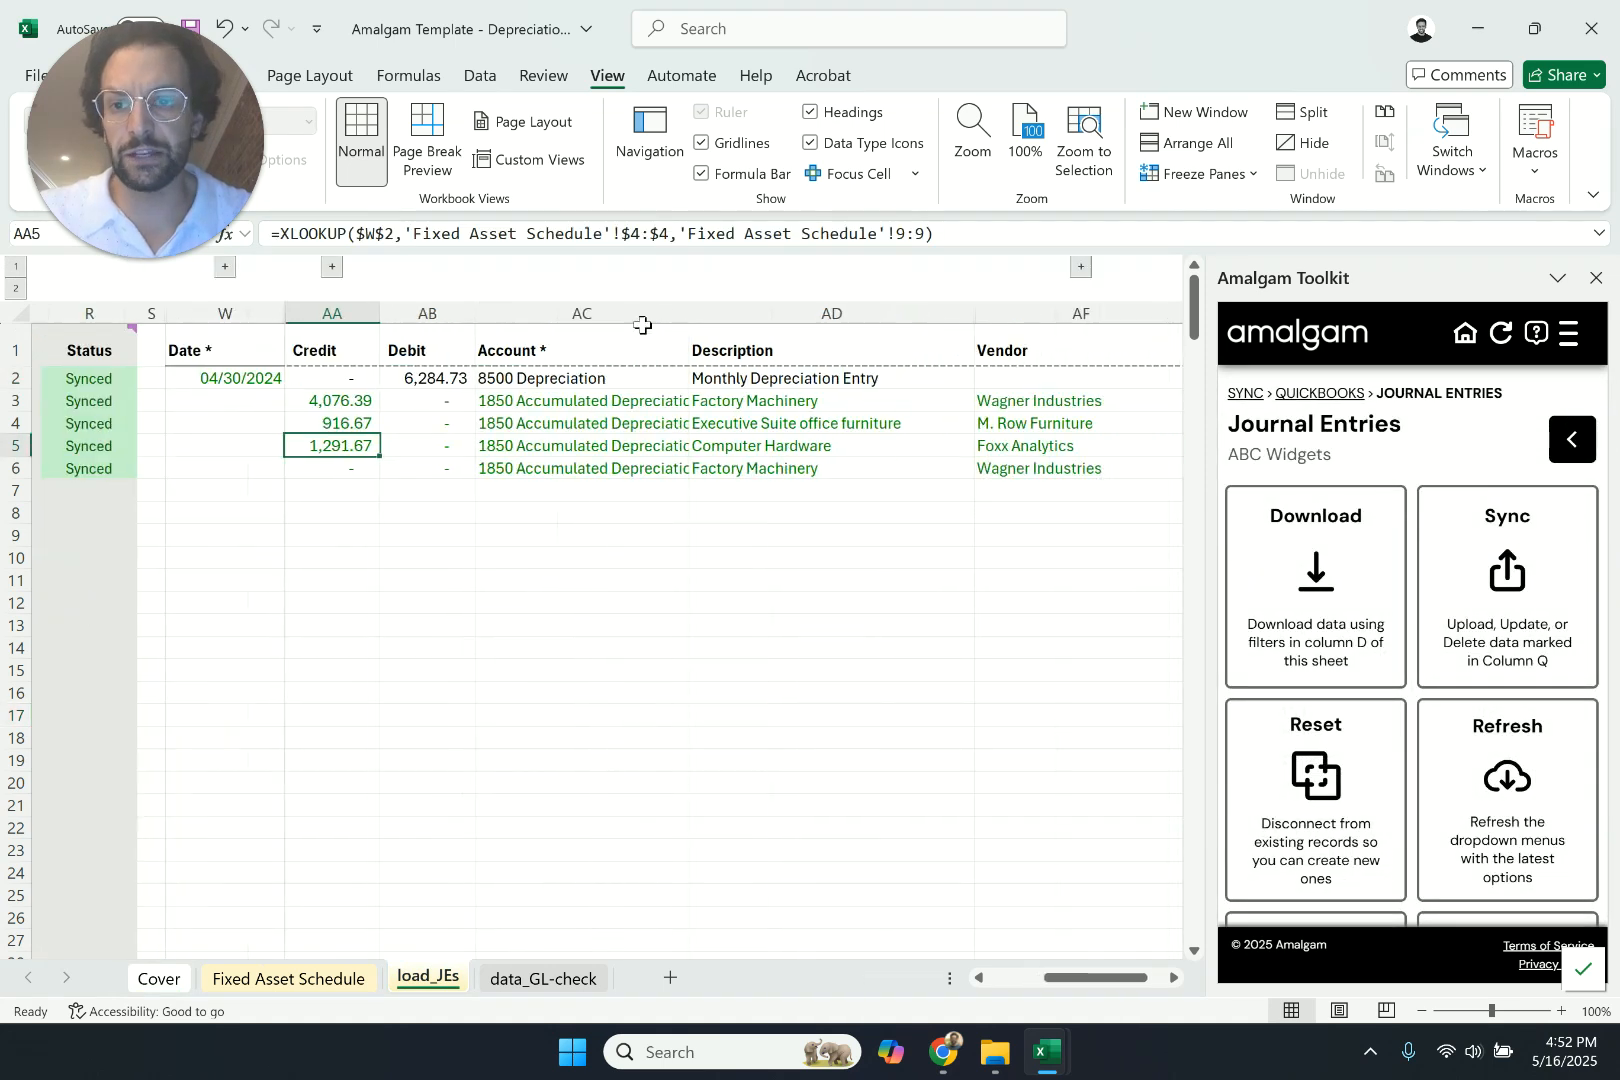
pyautogui.click(535, 423)
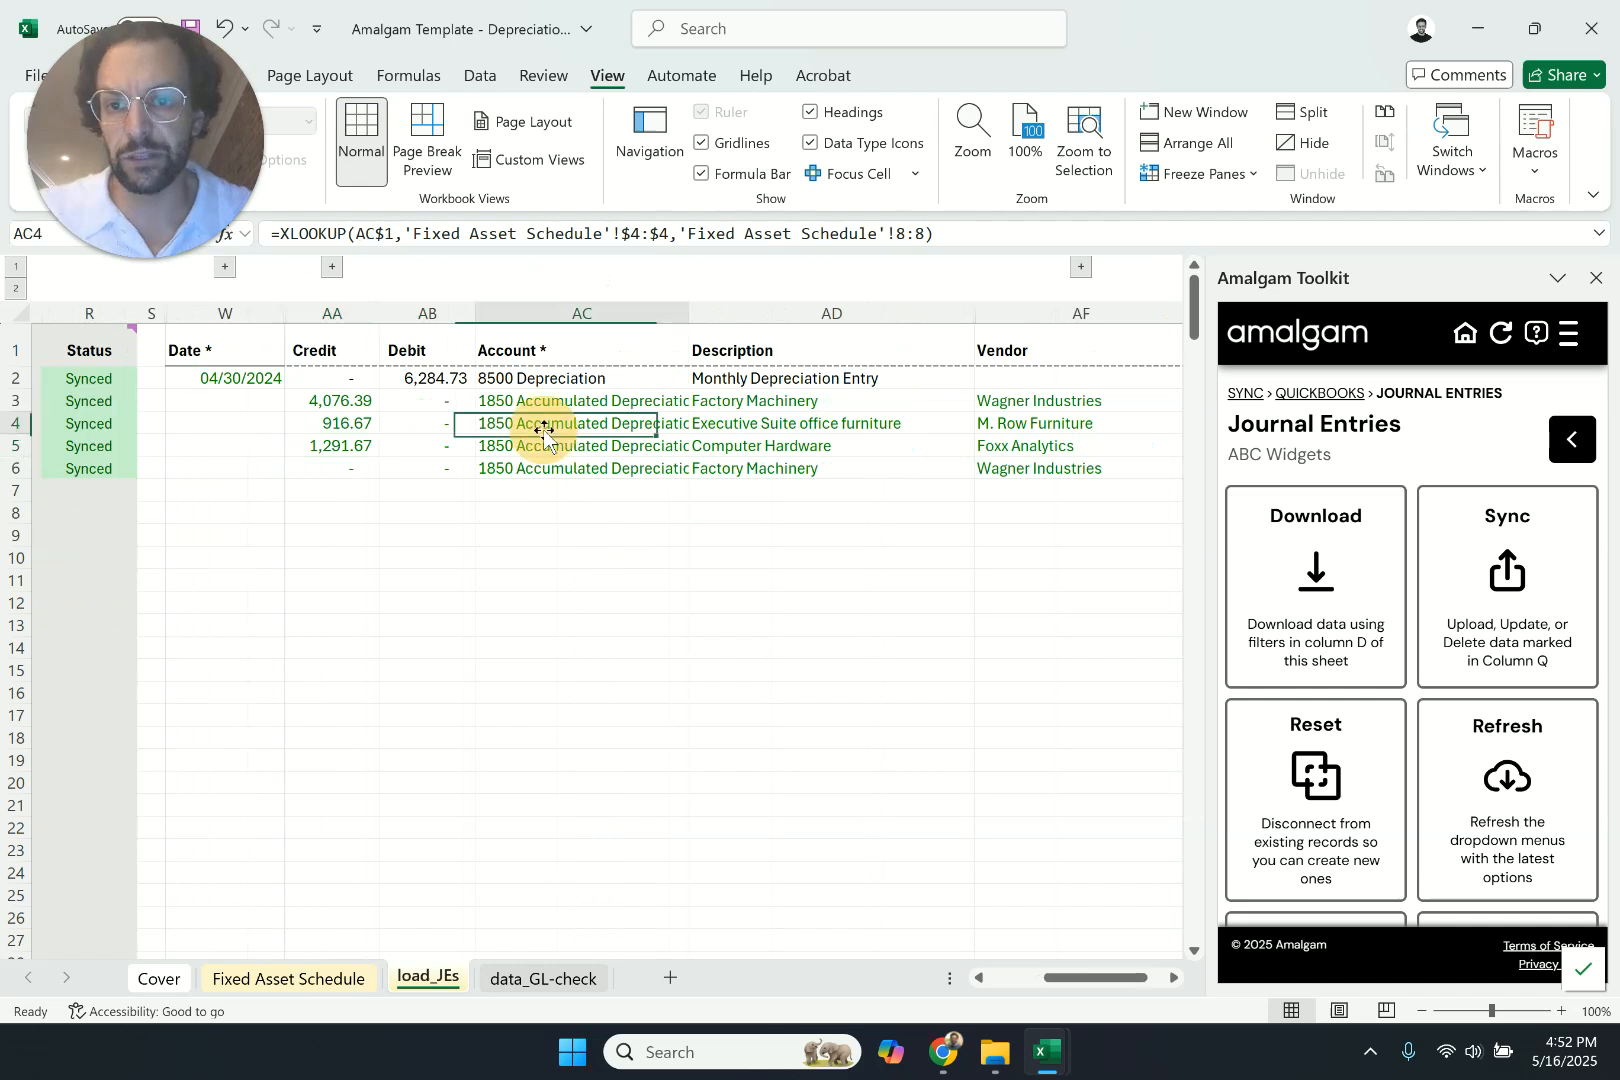
pyautogui.click(557, 233)
pyautogui.press('Escape')
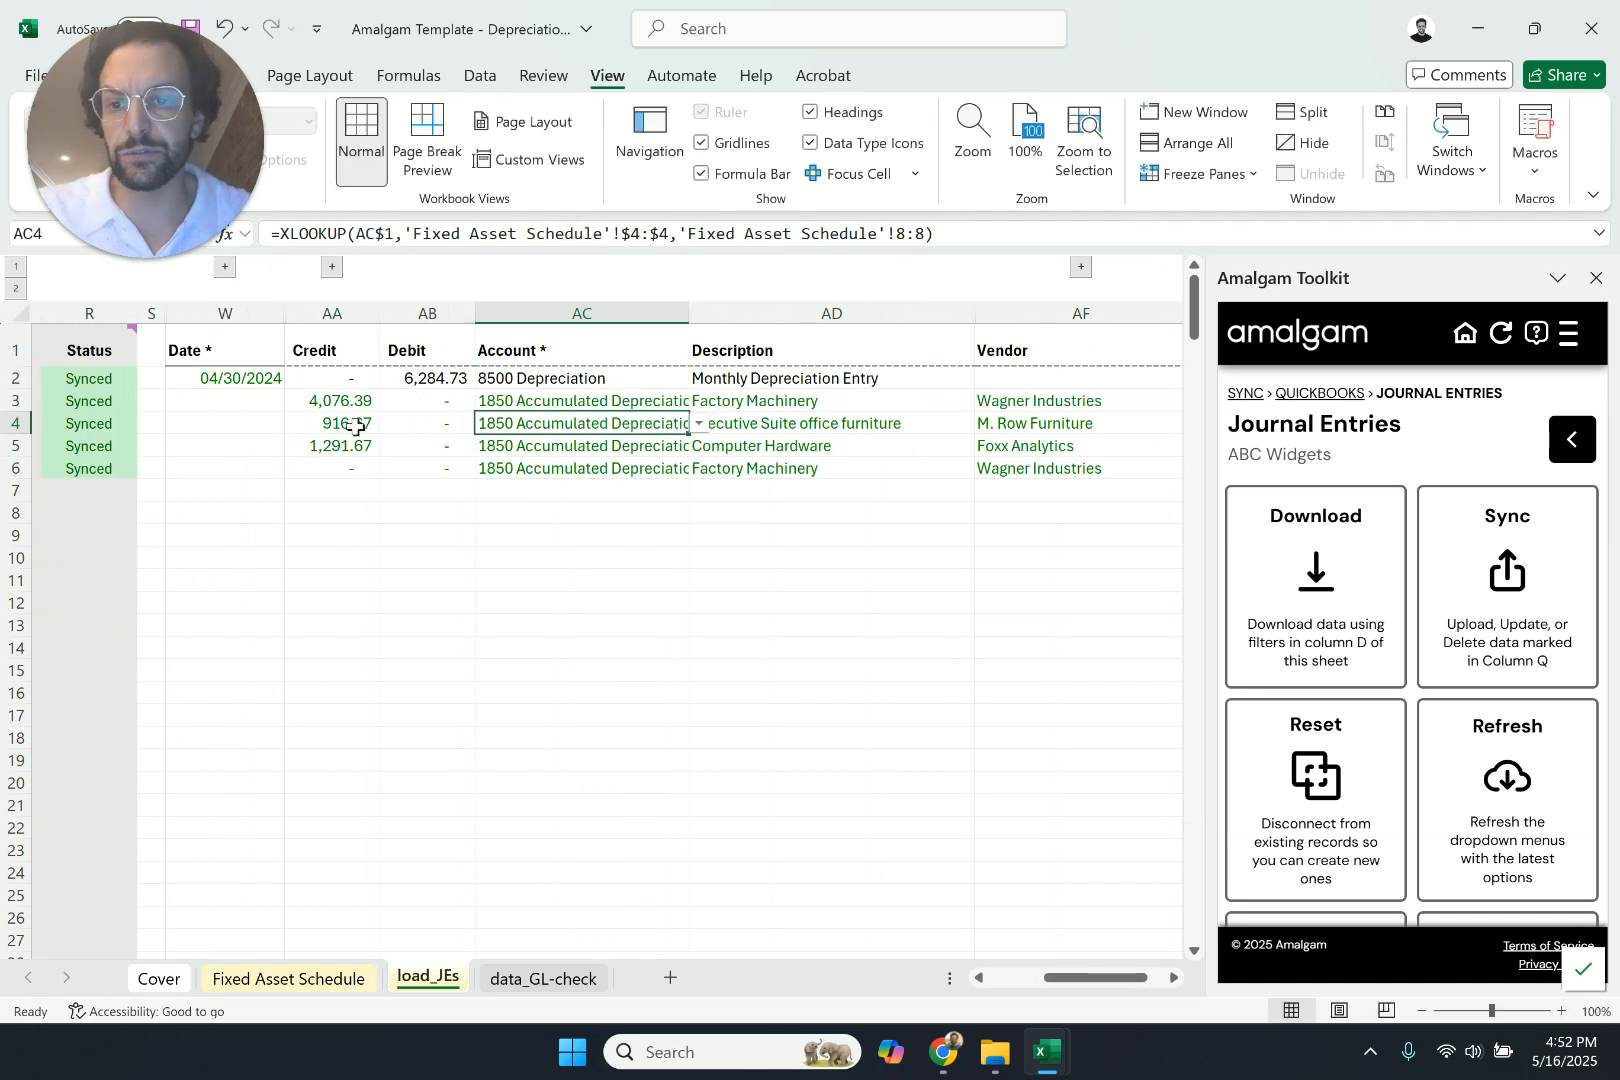
pyautogui.click(355, 426)
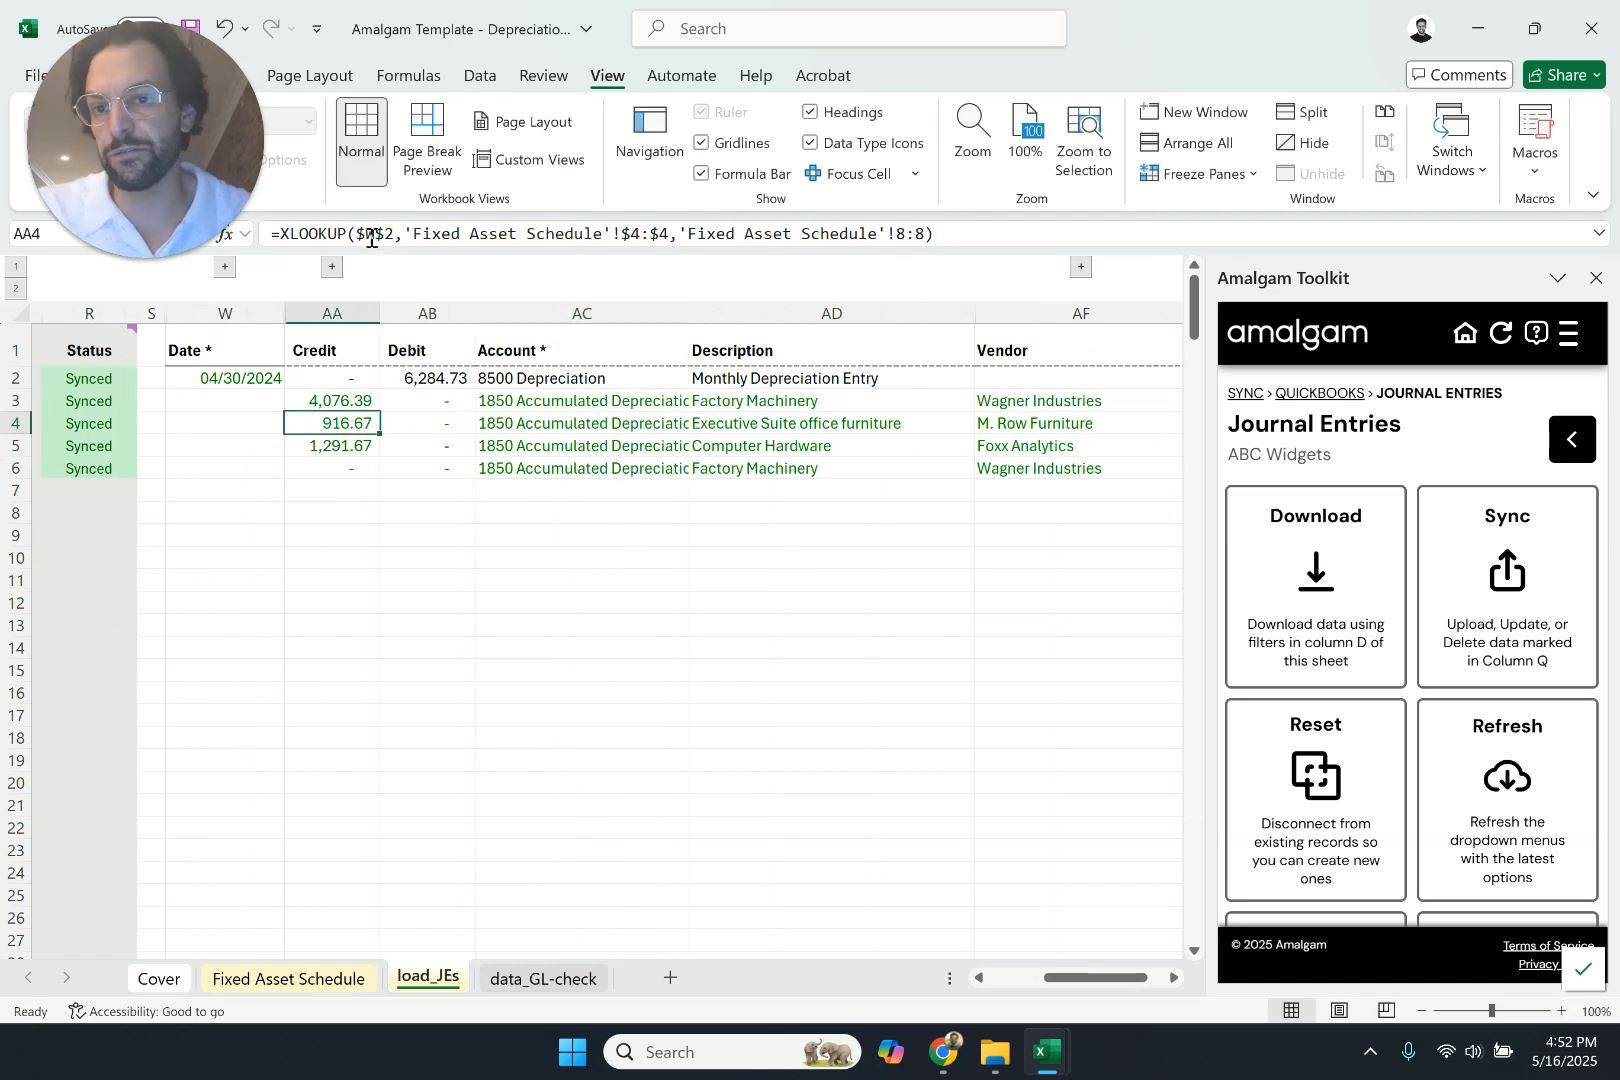
pyautogui.click(367, 234)
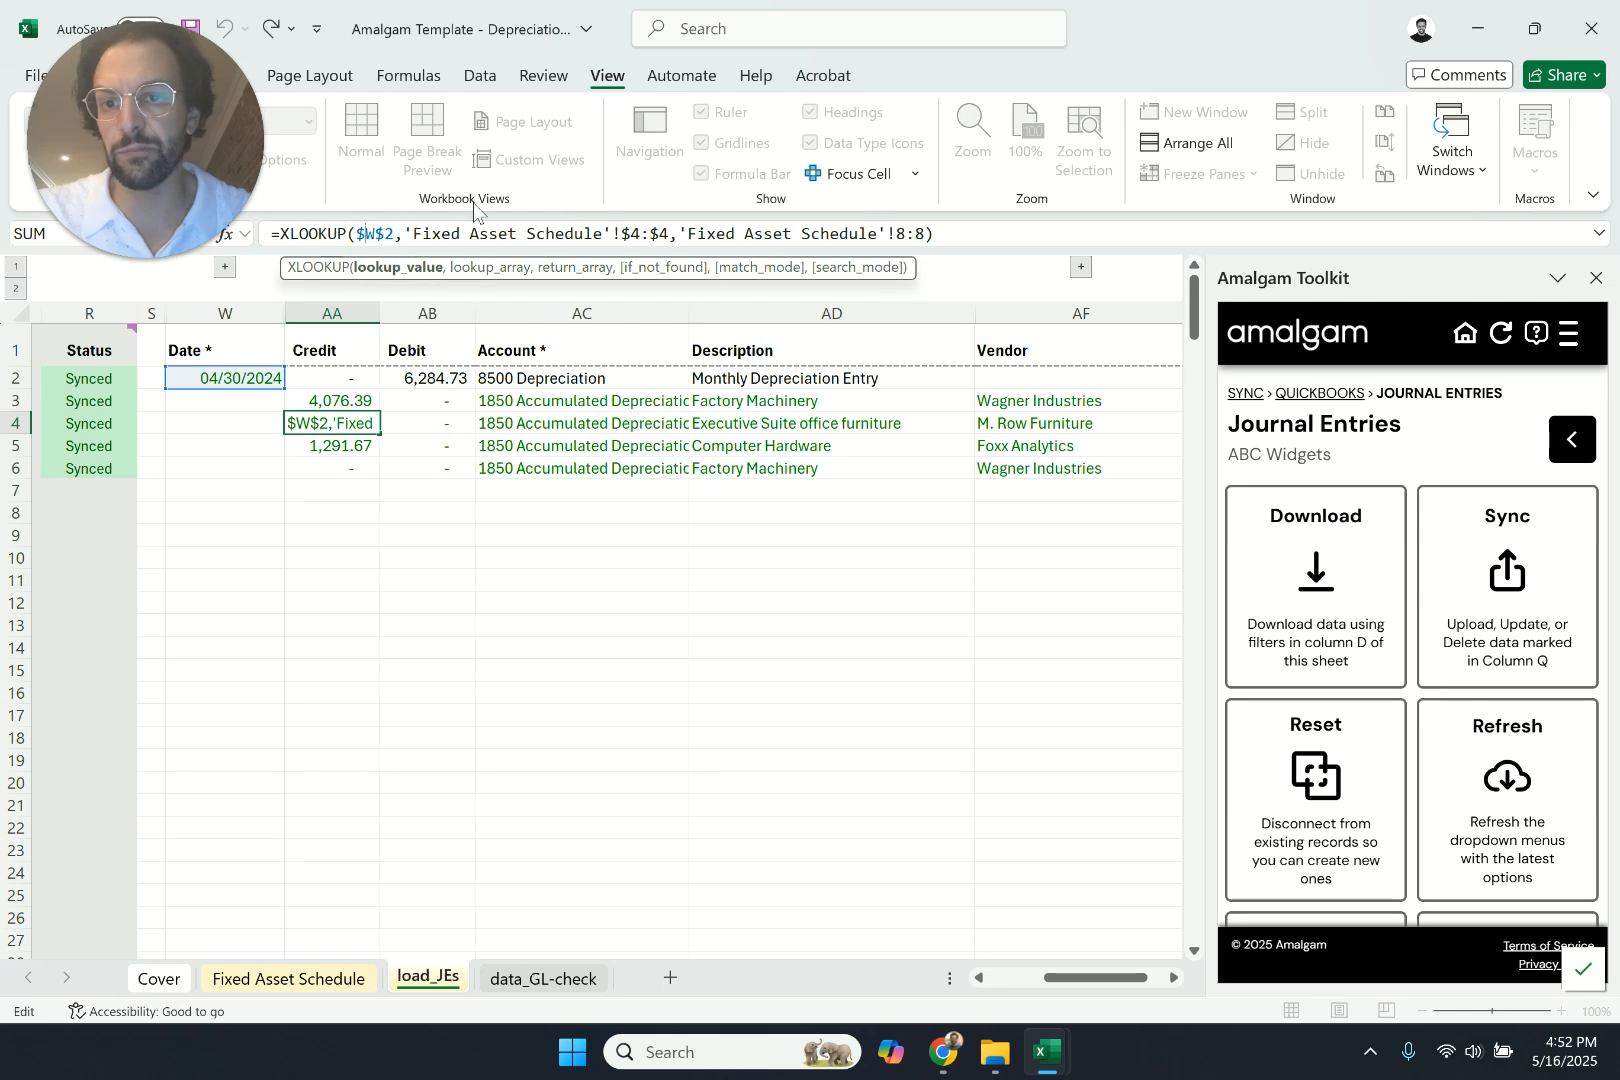
pyautogui.press('Escape')
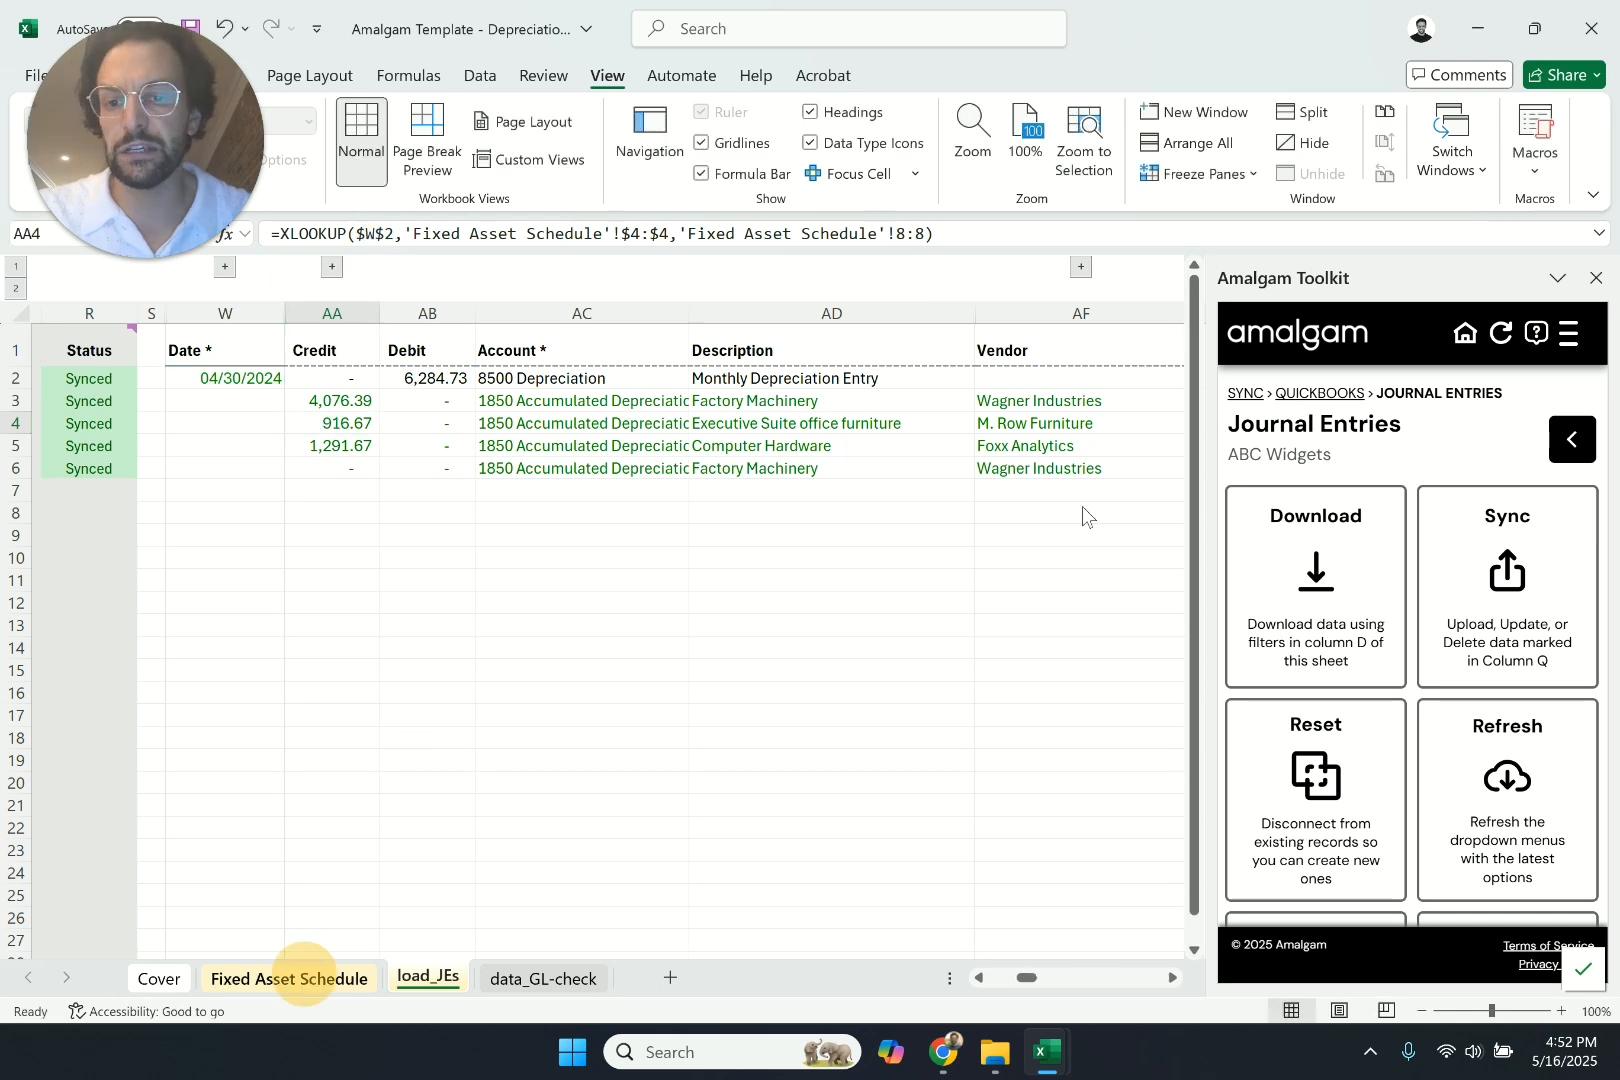
pyautogui.click(289, 977)
pyautogui.moveTo(885, 446); pyautogui.dragTo(882, 543)
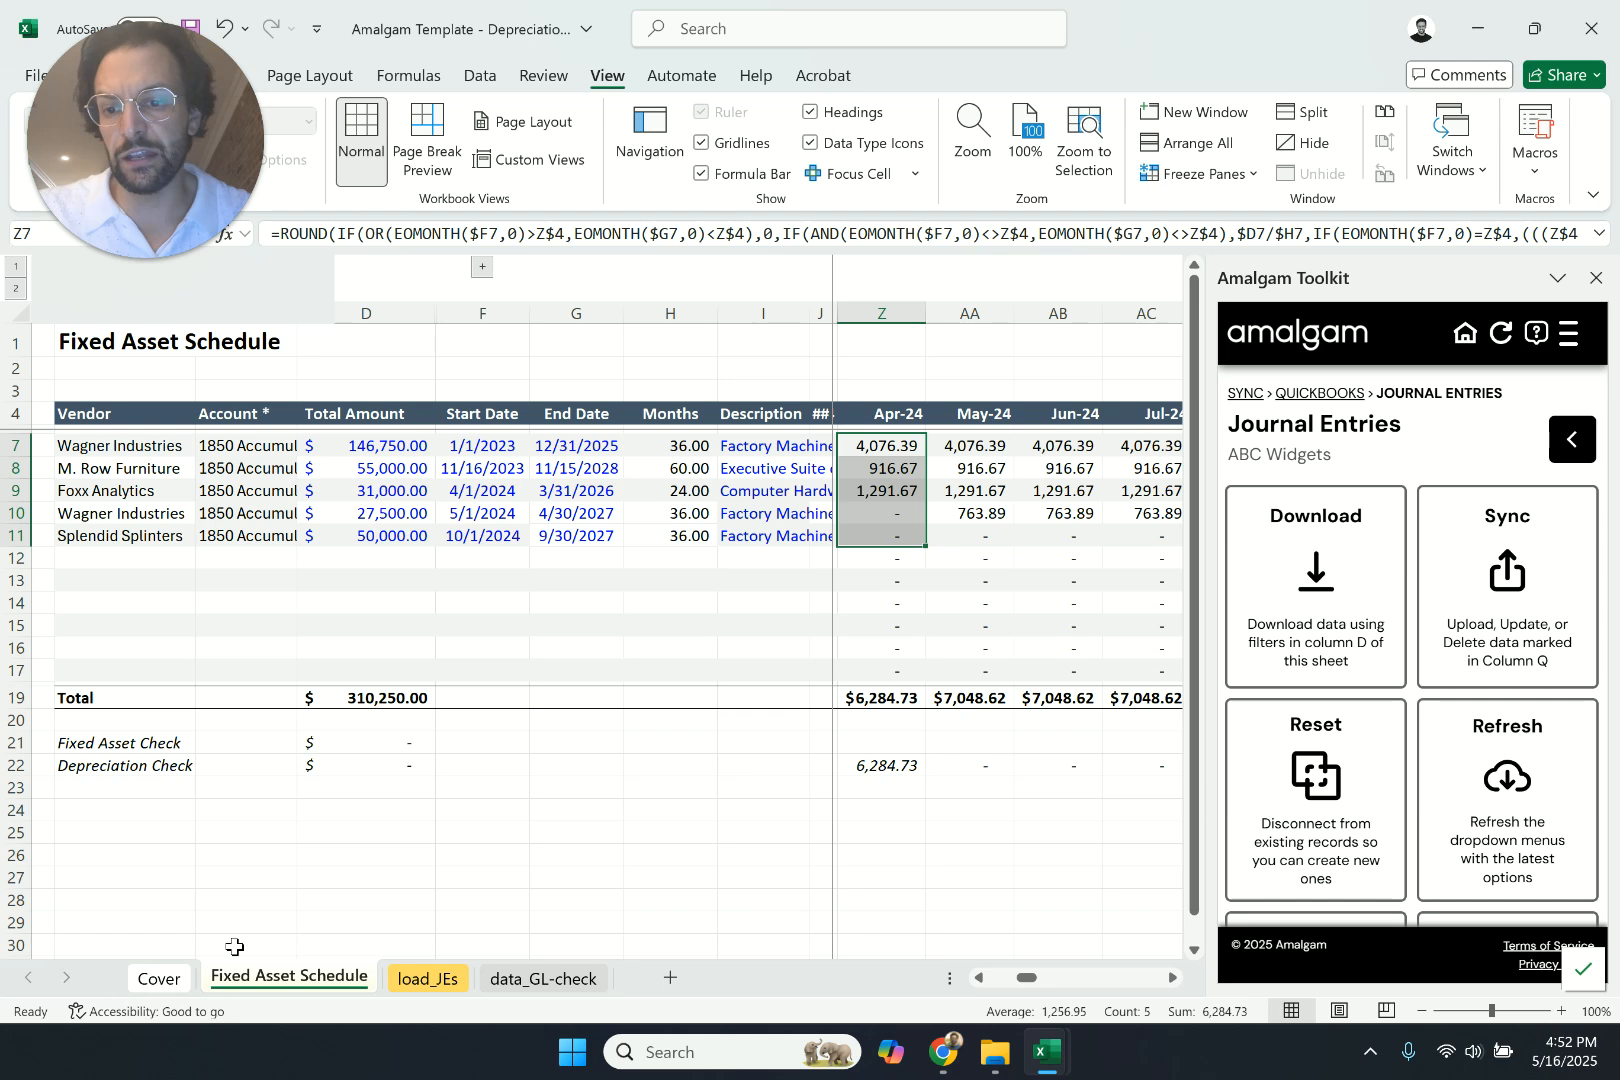
# - Set the schedule date on the Cover sheet to 5/31/2024
pyautogui.click(159, 980)
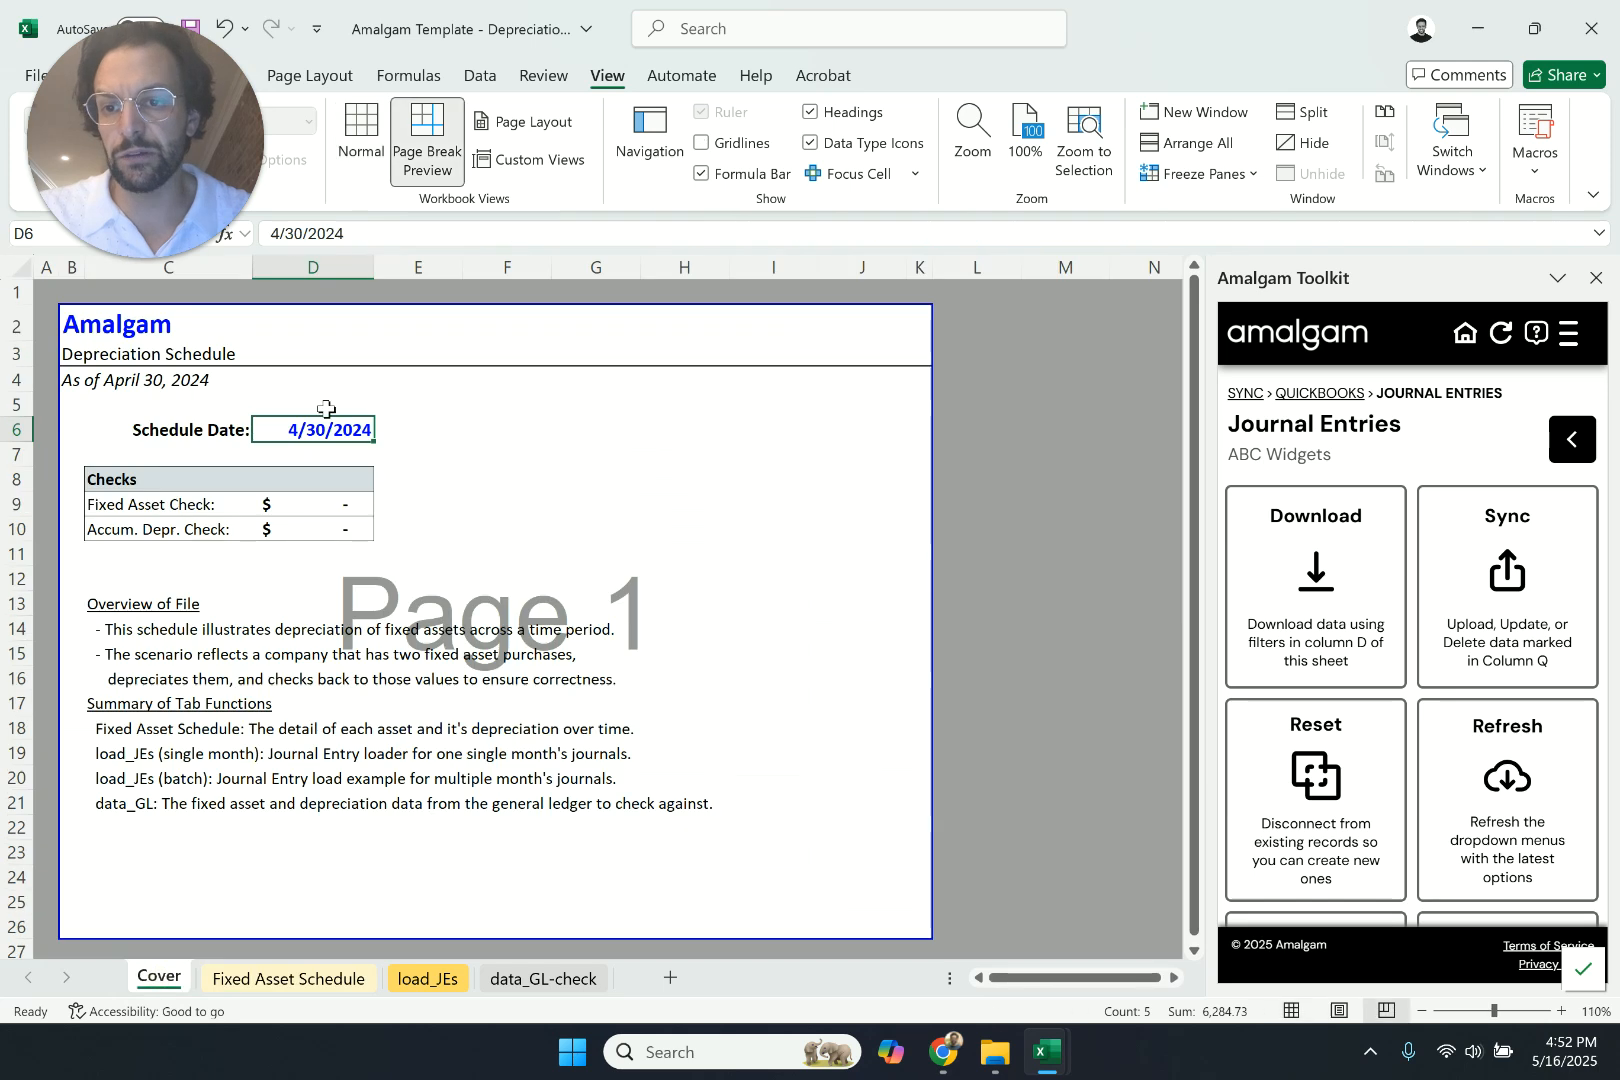
pyautogui.write('5/31/202')
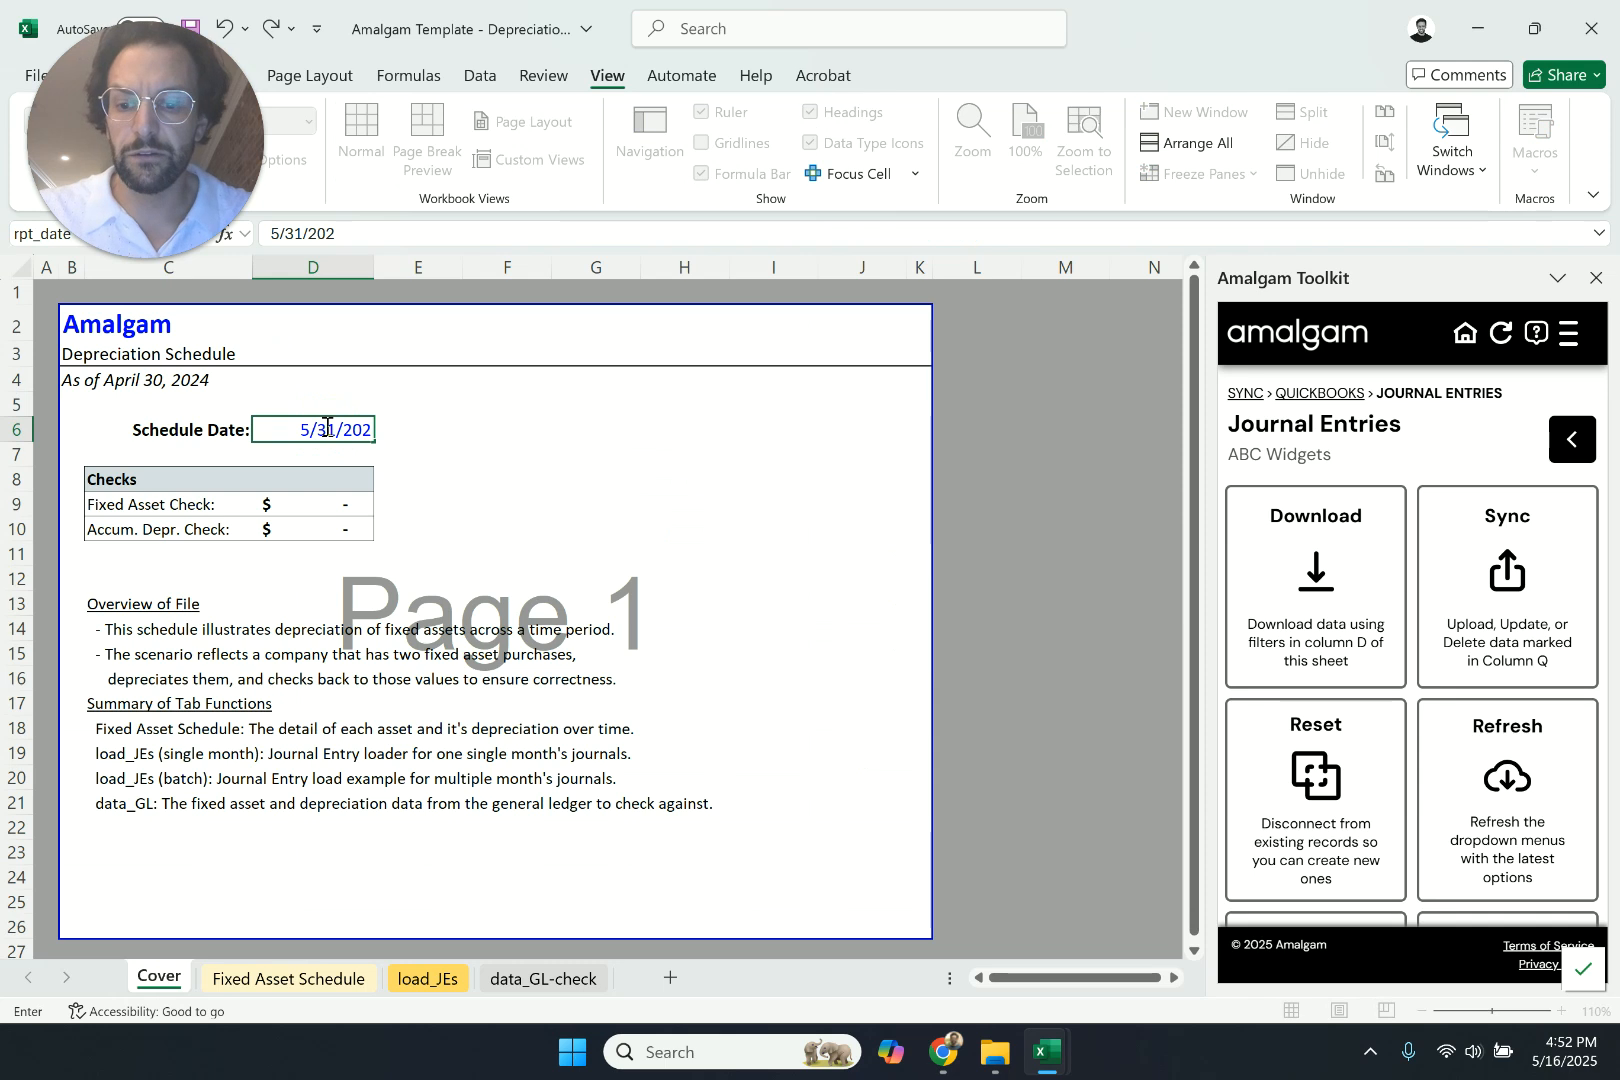
pyautogui.write('4')
pyautogui.press('Return')
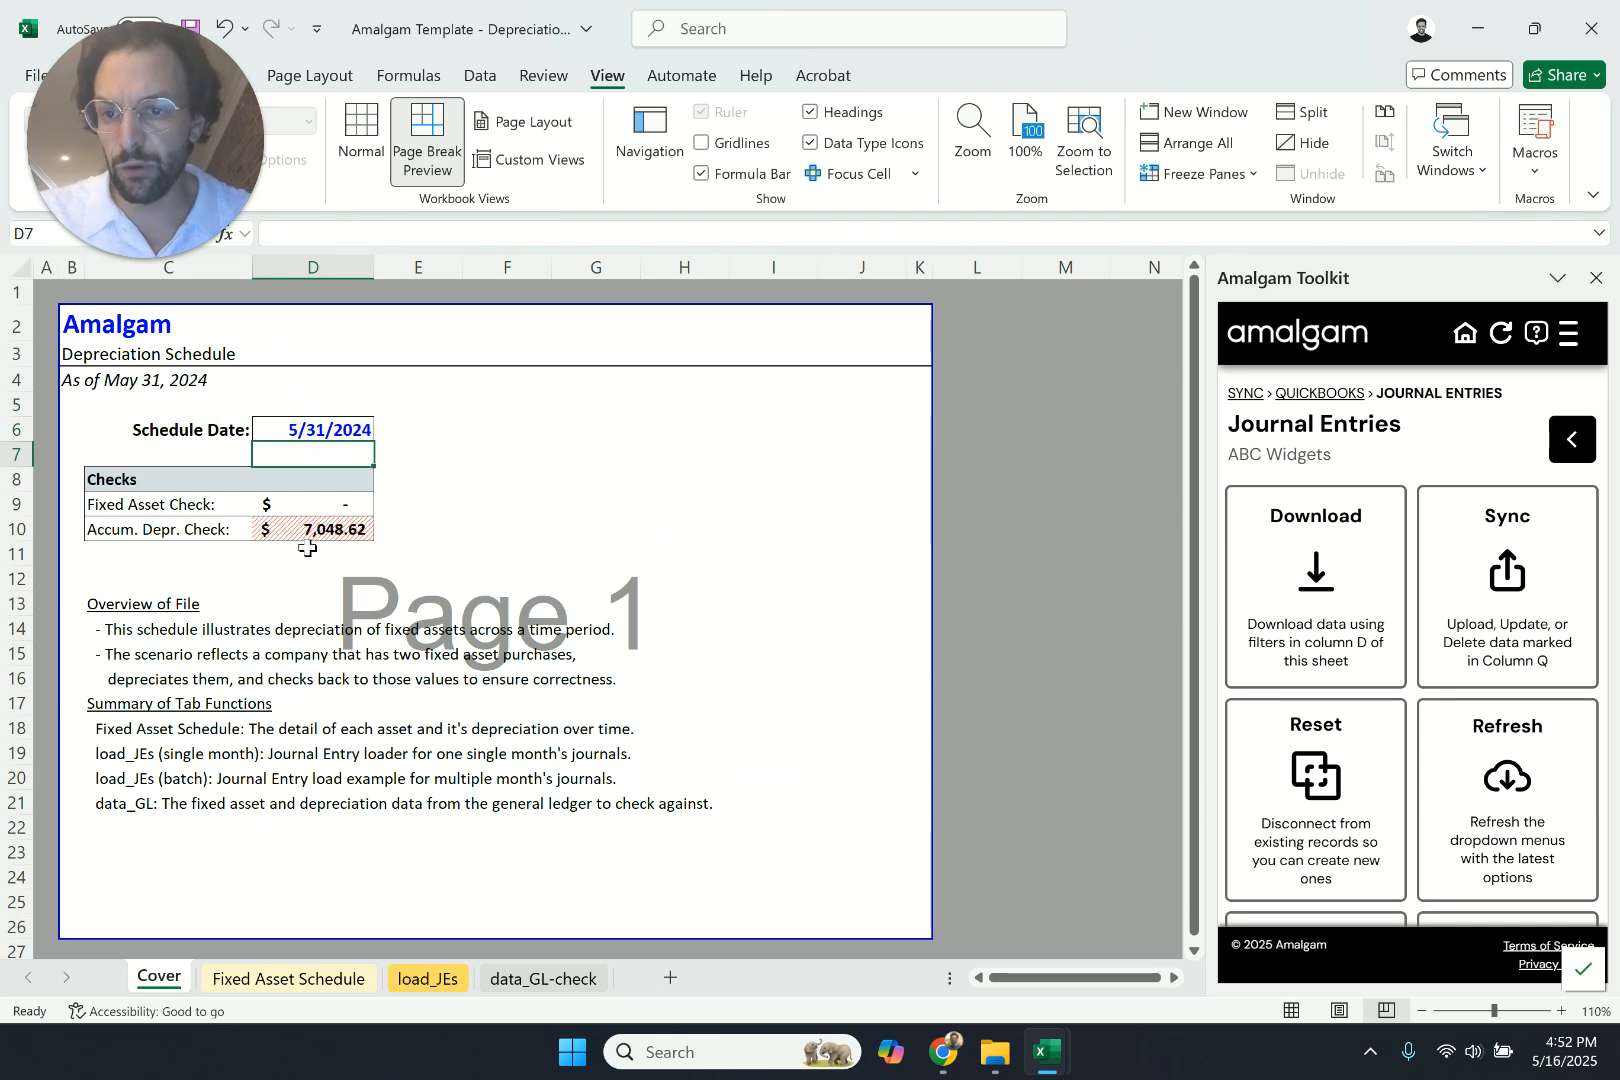
# - Compare the May-24 depreciation column on the Fixed Asset Schedule with the date and credit amounts in load_JEs
pyautogui.click(291, 981)
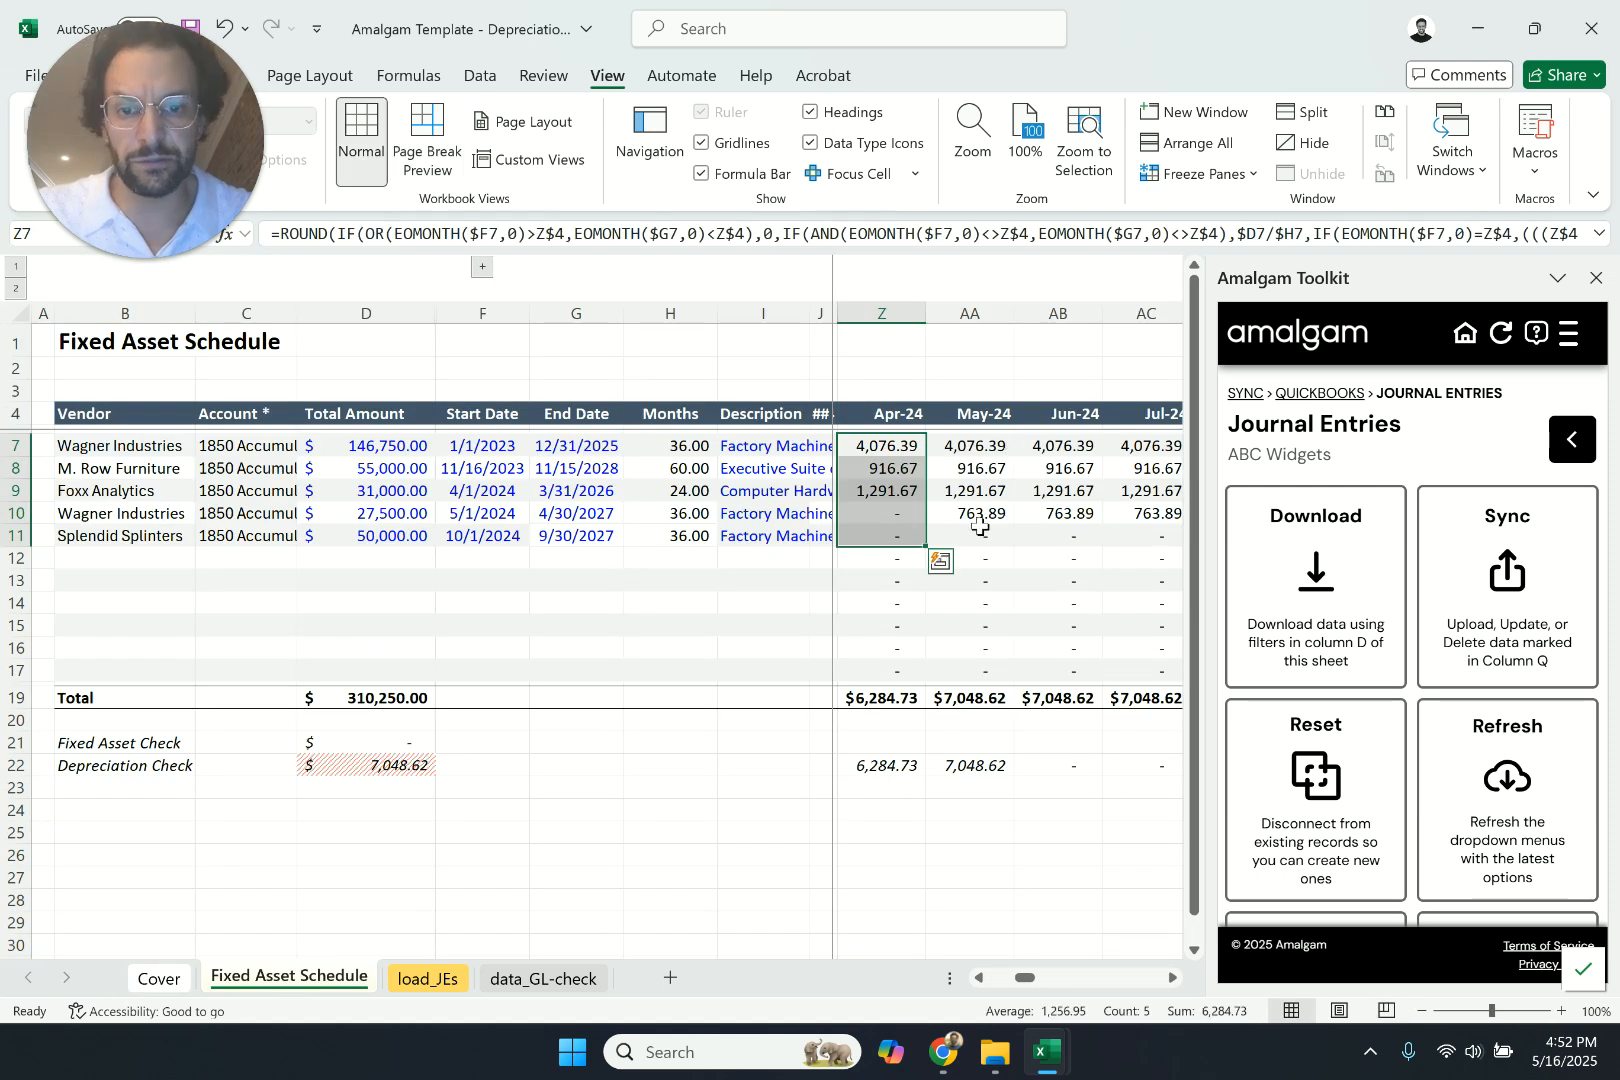
pyautogui.moveTo(984, 415); pyautogui.dragTo(970, 556)
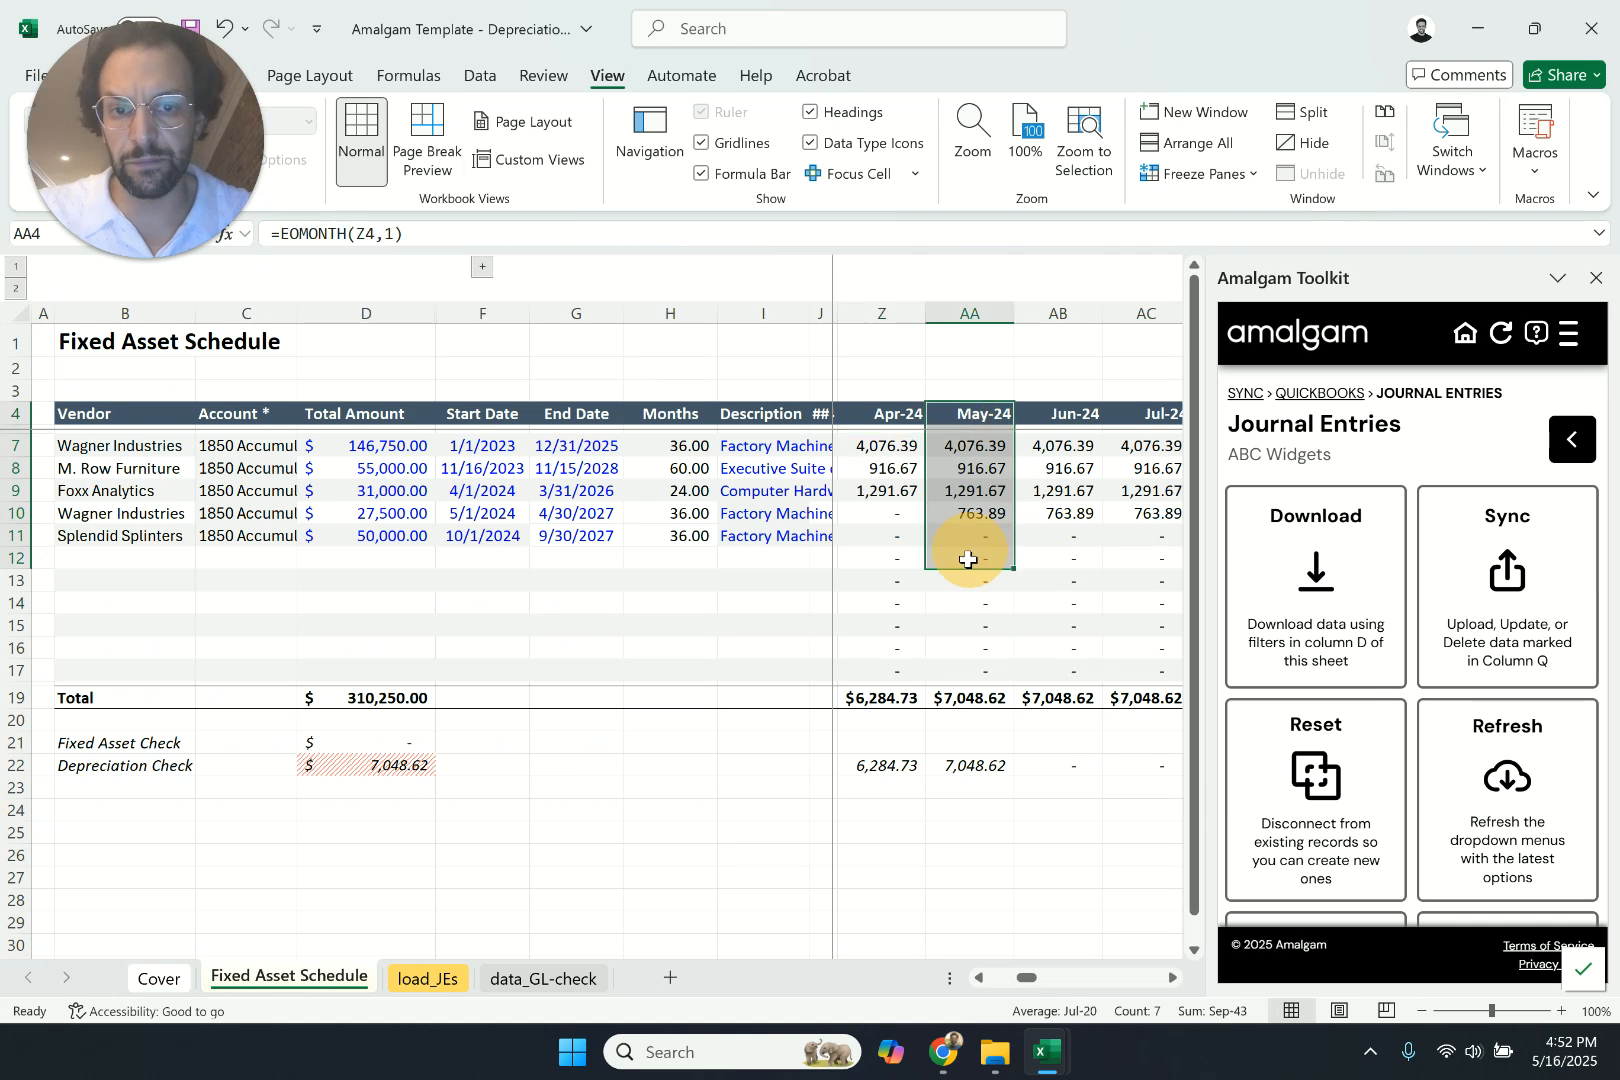
pyautogui.click(427, 979)
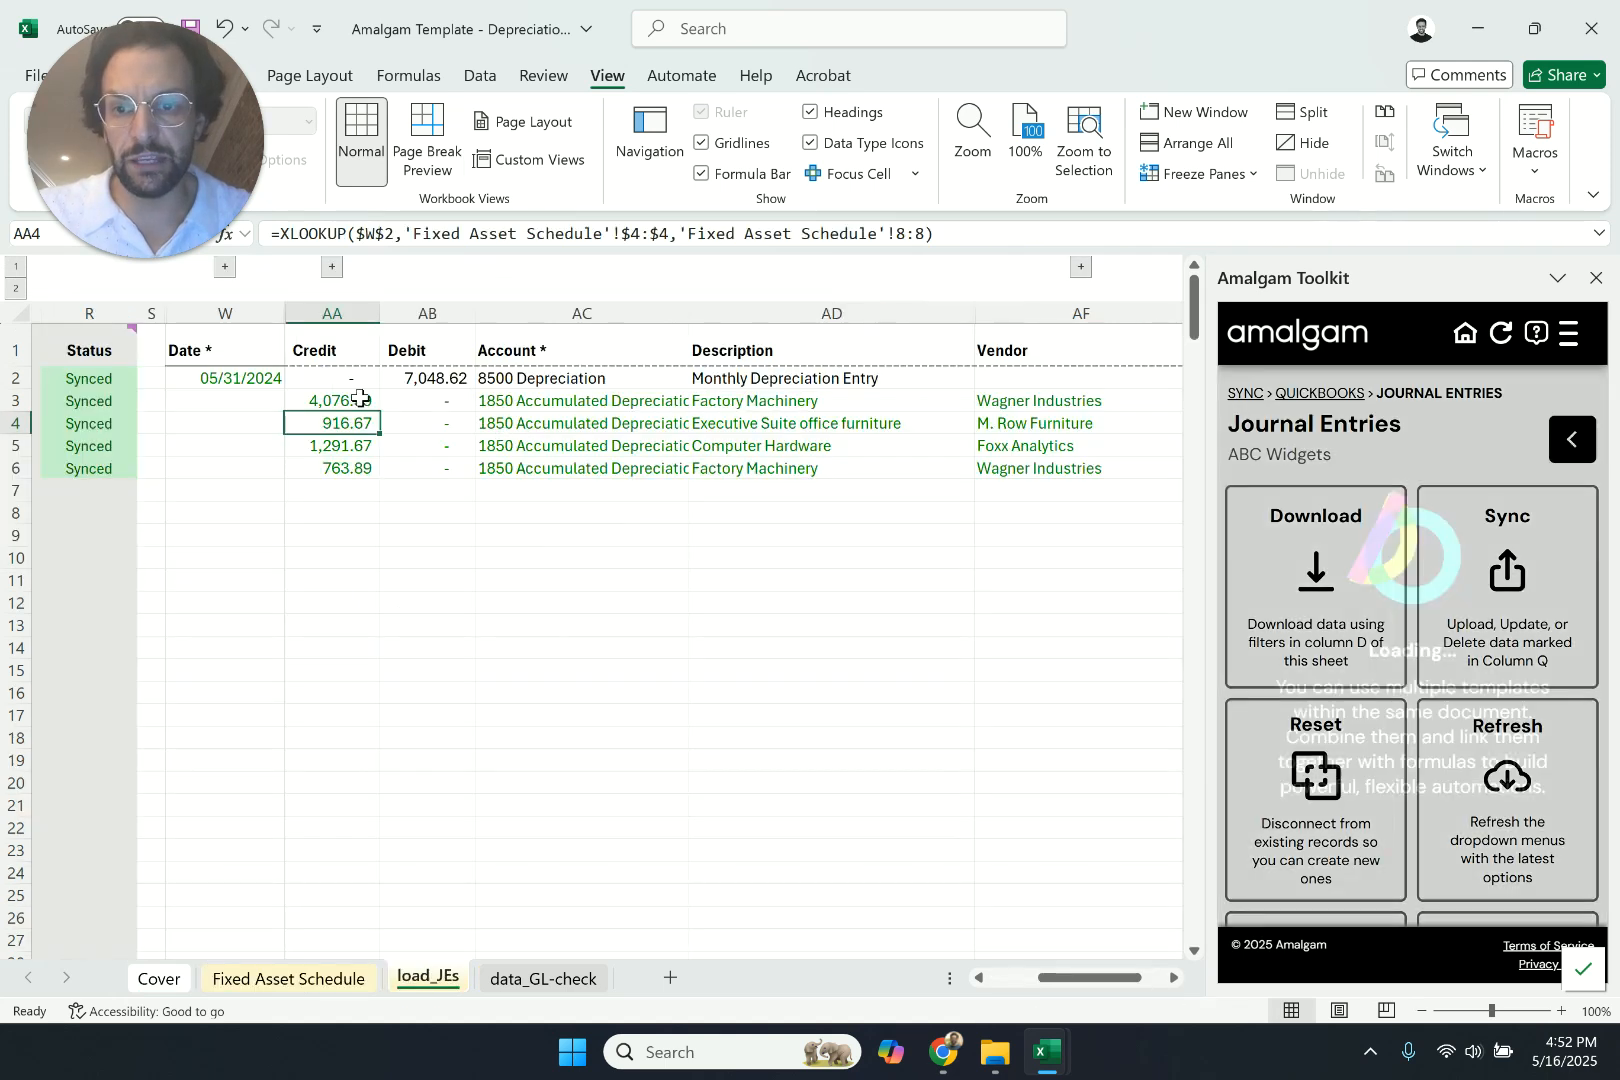
pyautogui.hscroll(-2, 372, 371)
pyautogui.click(409, 375)
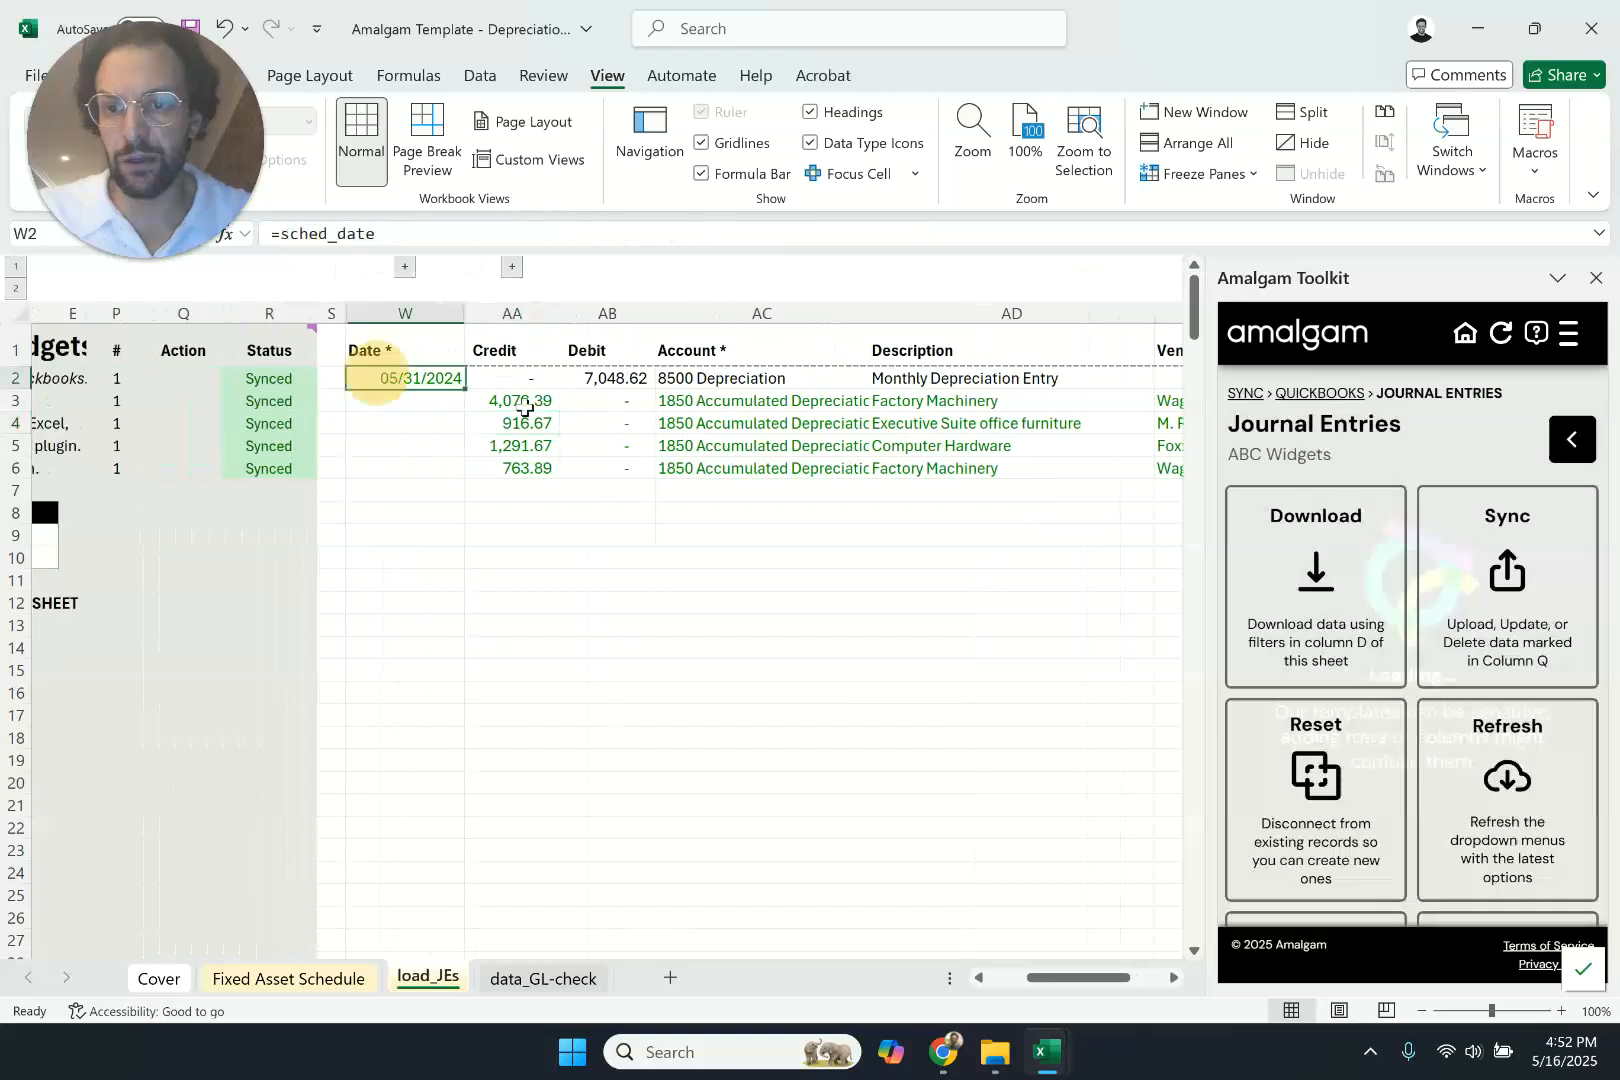
pyautogui.moveTo(530, 400); pyautogui.dragTo(517, 473)
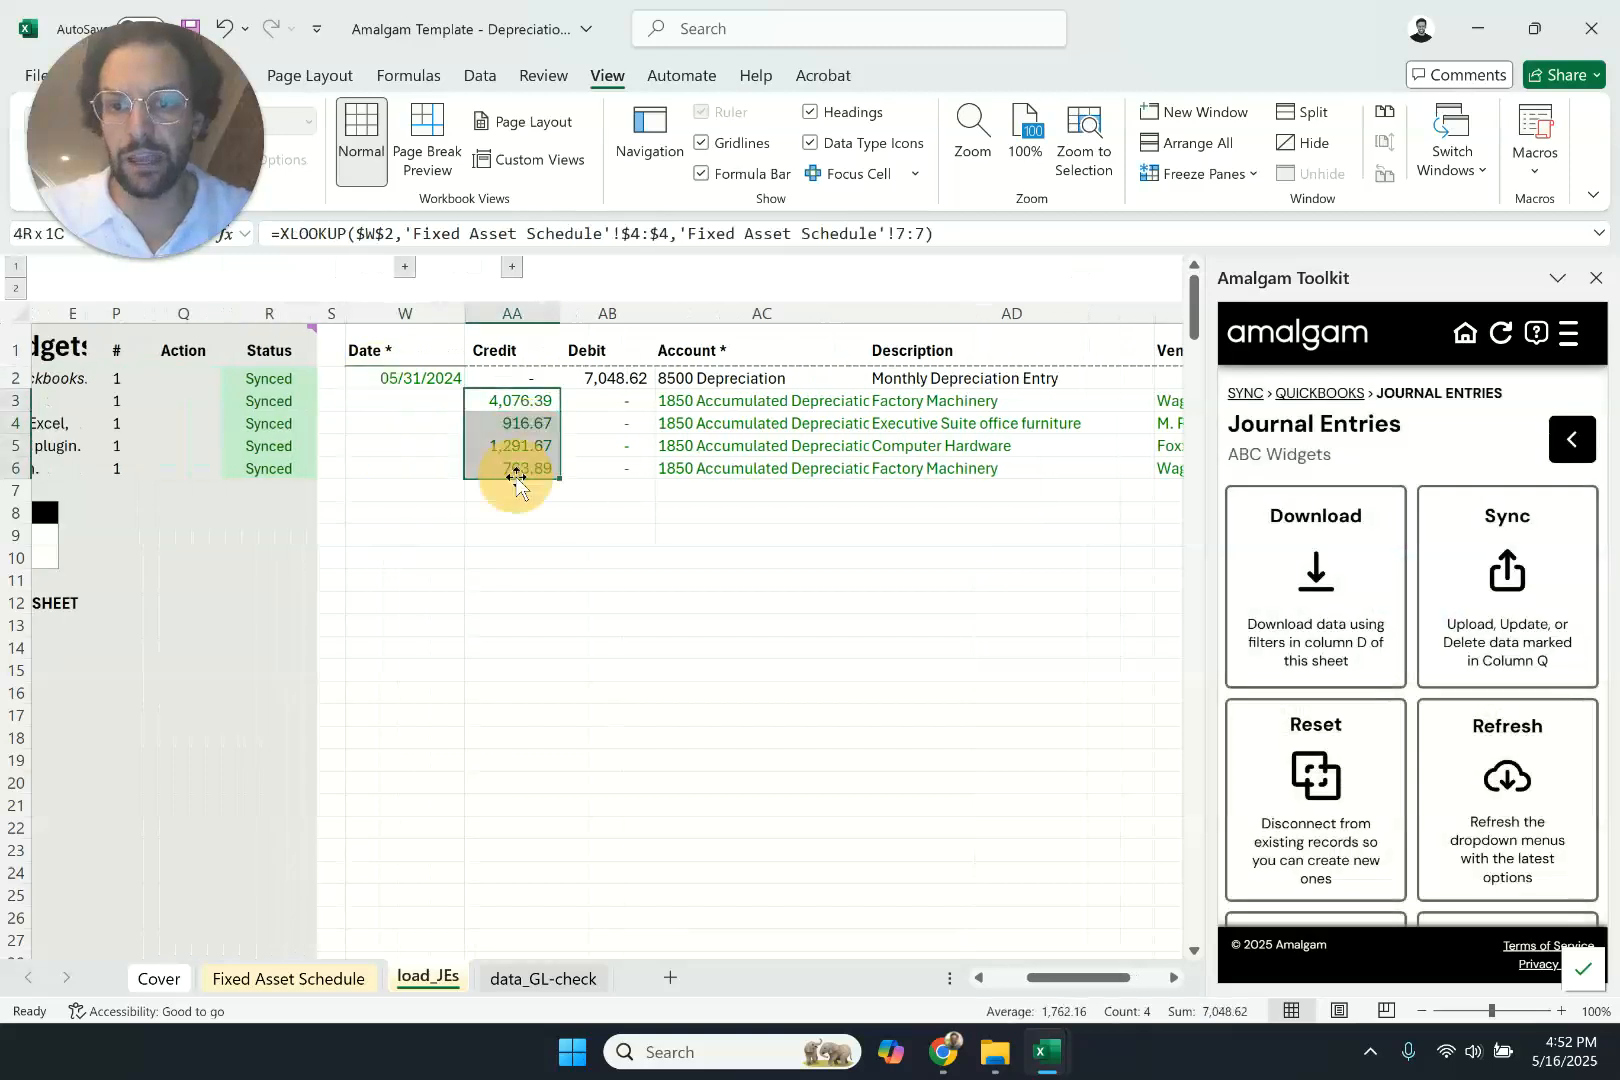
pyautogui.click(477, 647)
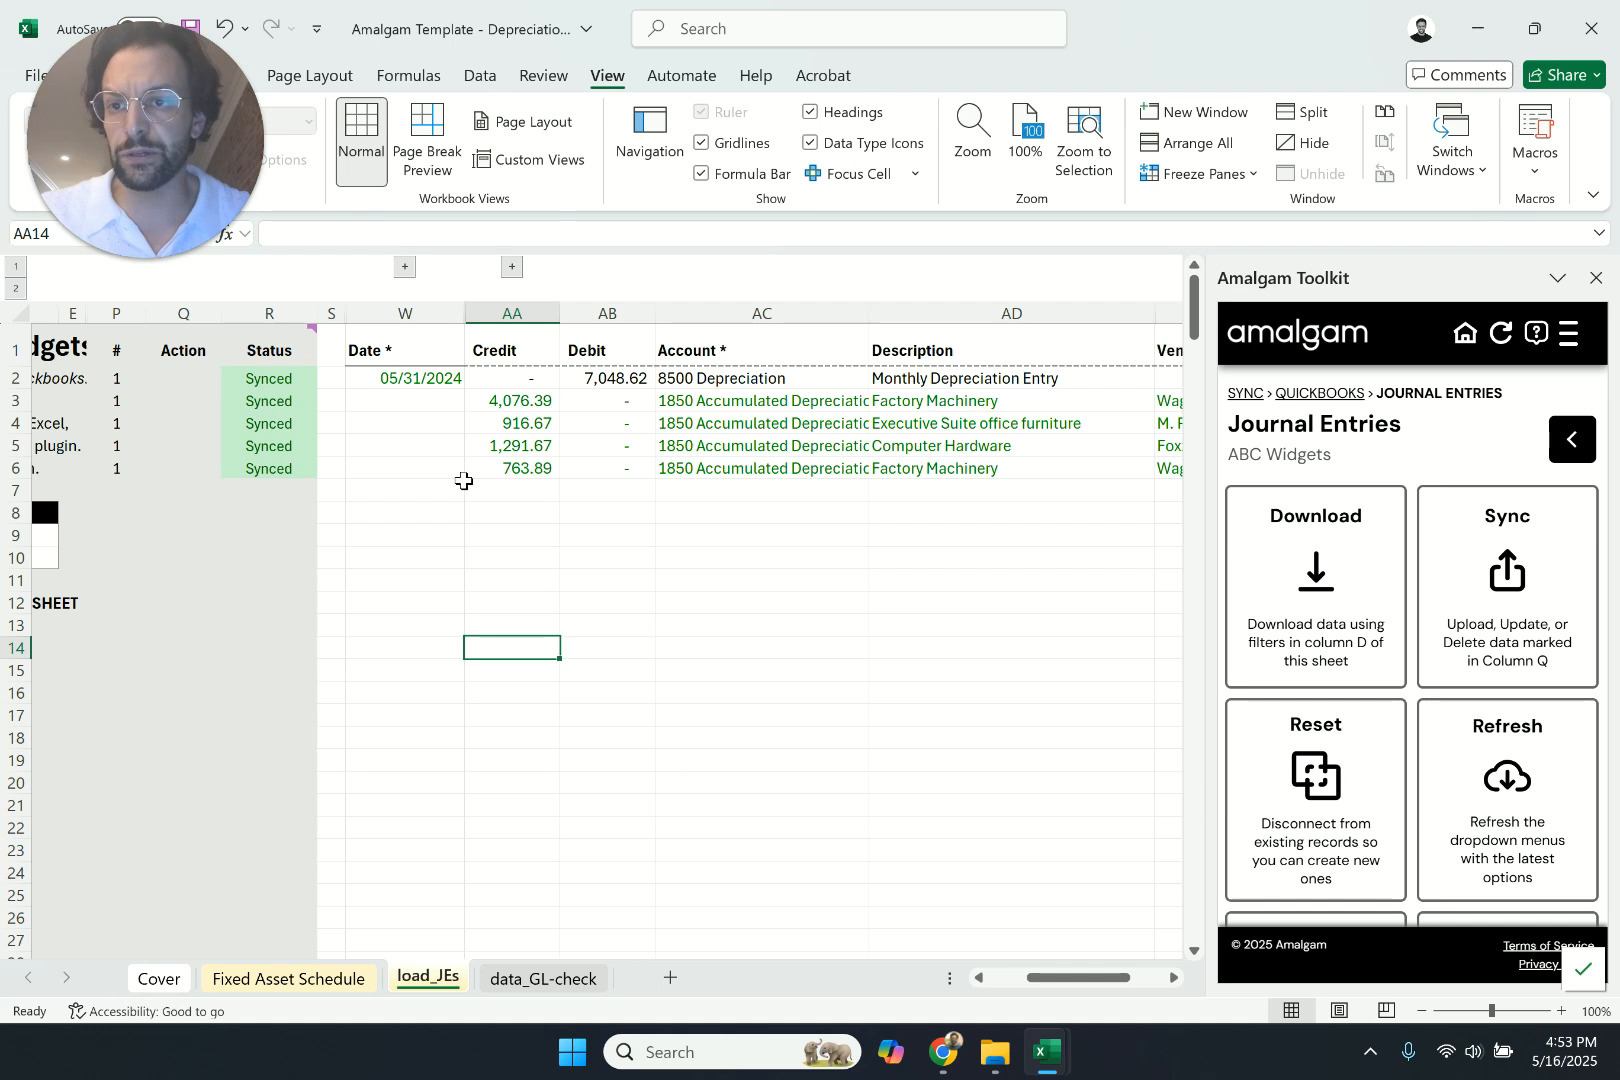
# - Check the status of the journal lines, reset them to disconnect from existing records, and try to sync them
pyautogui.hscroll(-2, 463, 481)
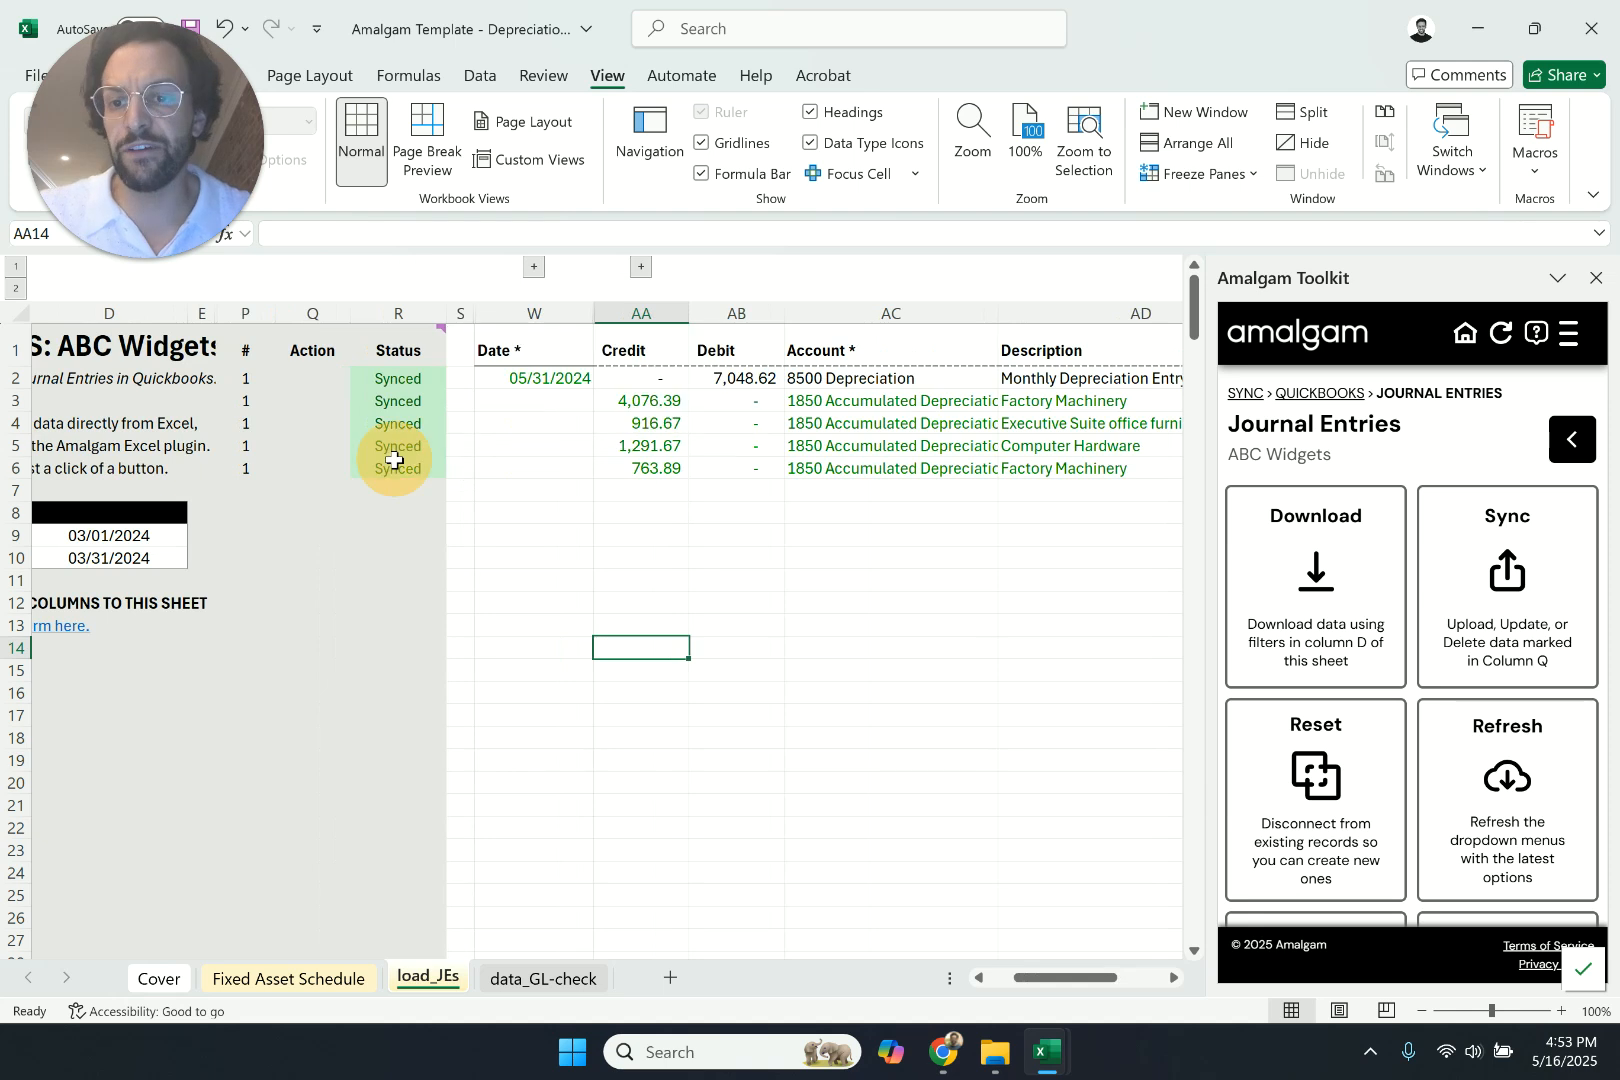
pyautogui.moveTo(397, 380); pyautogui.dragTo(394, 466)
pyautogui.click(395, 602)
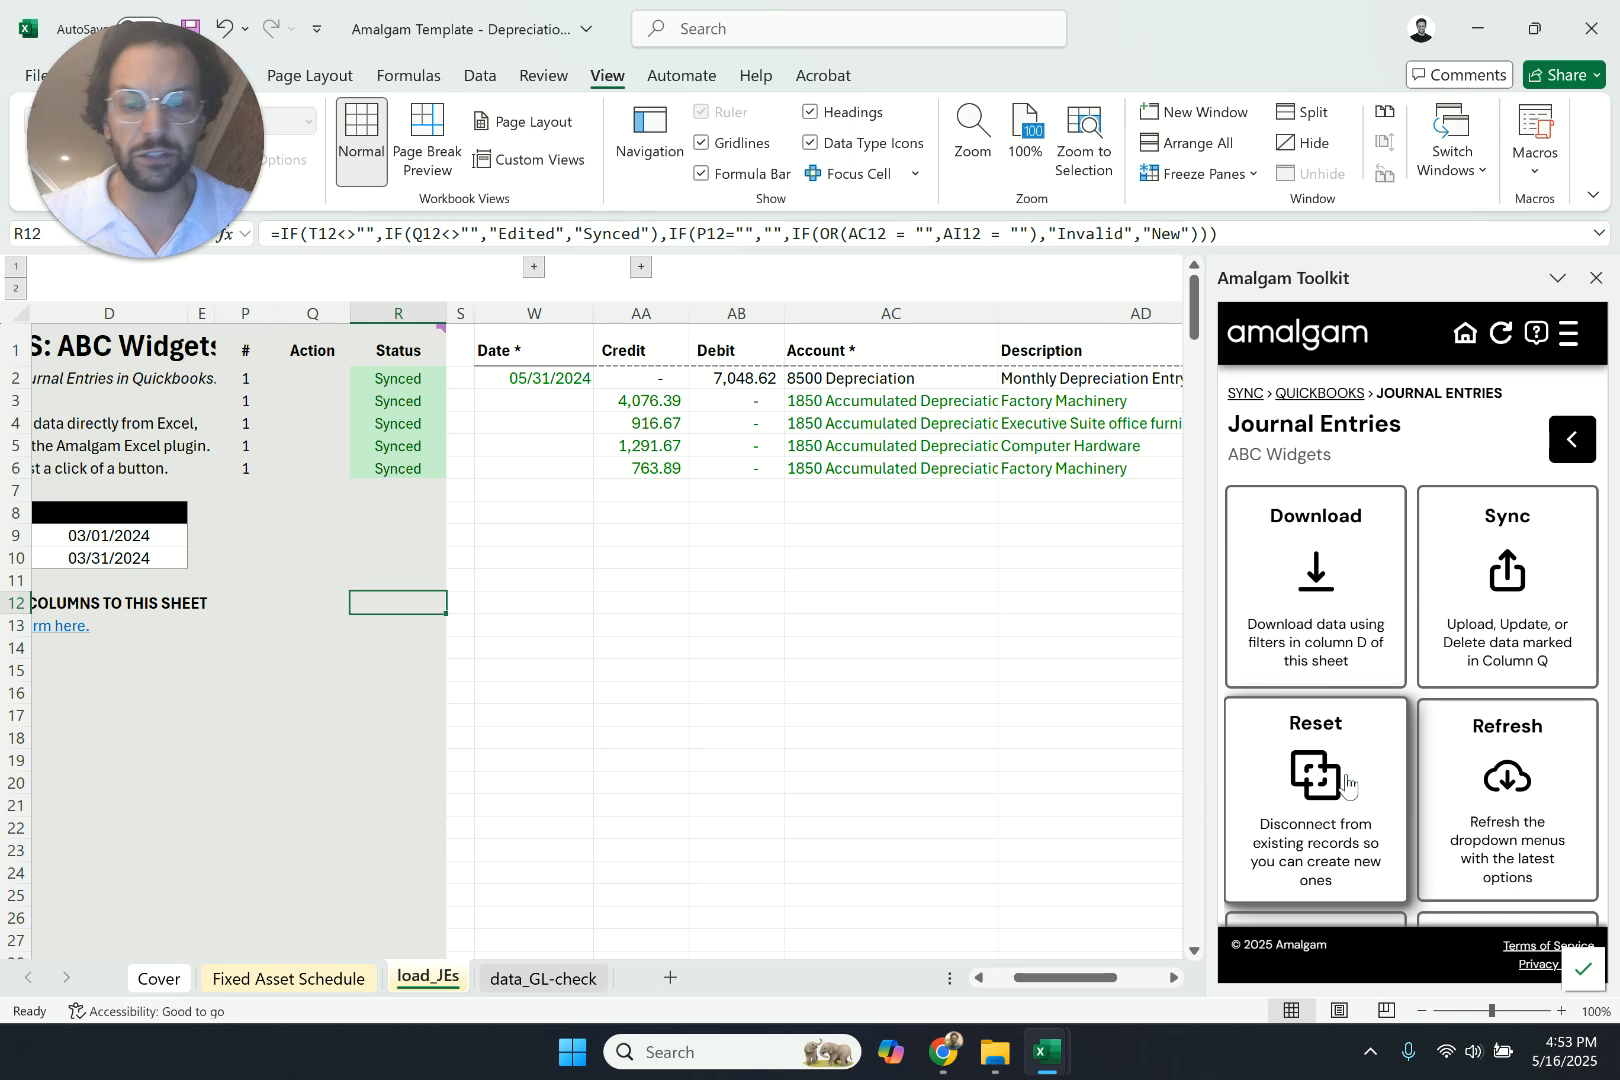
pyautogui.click(1345, 776)
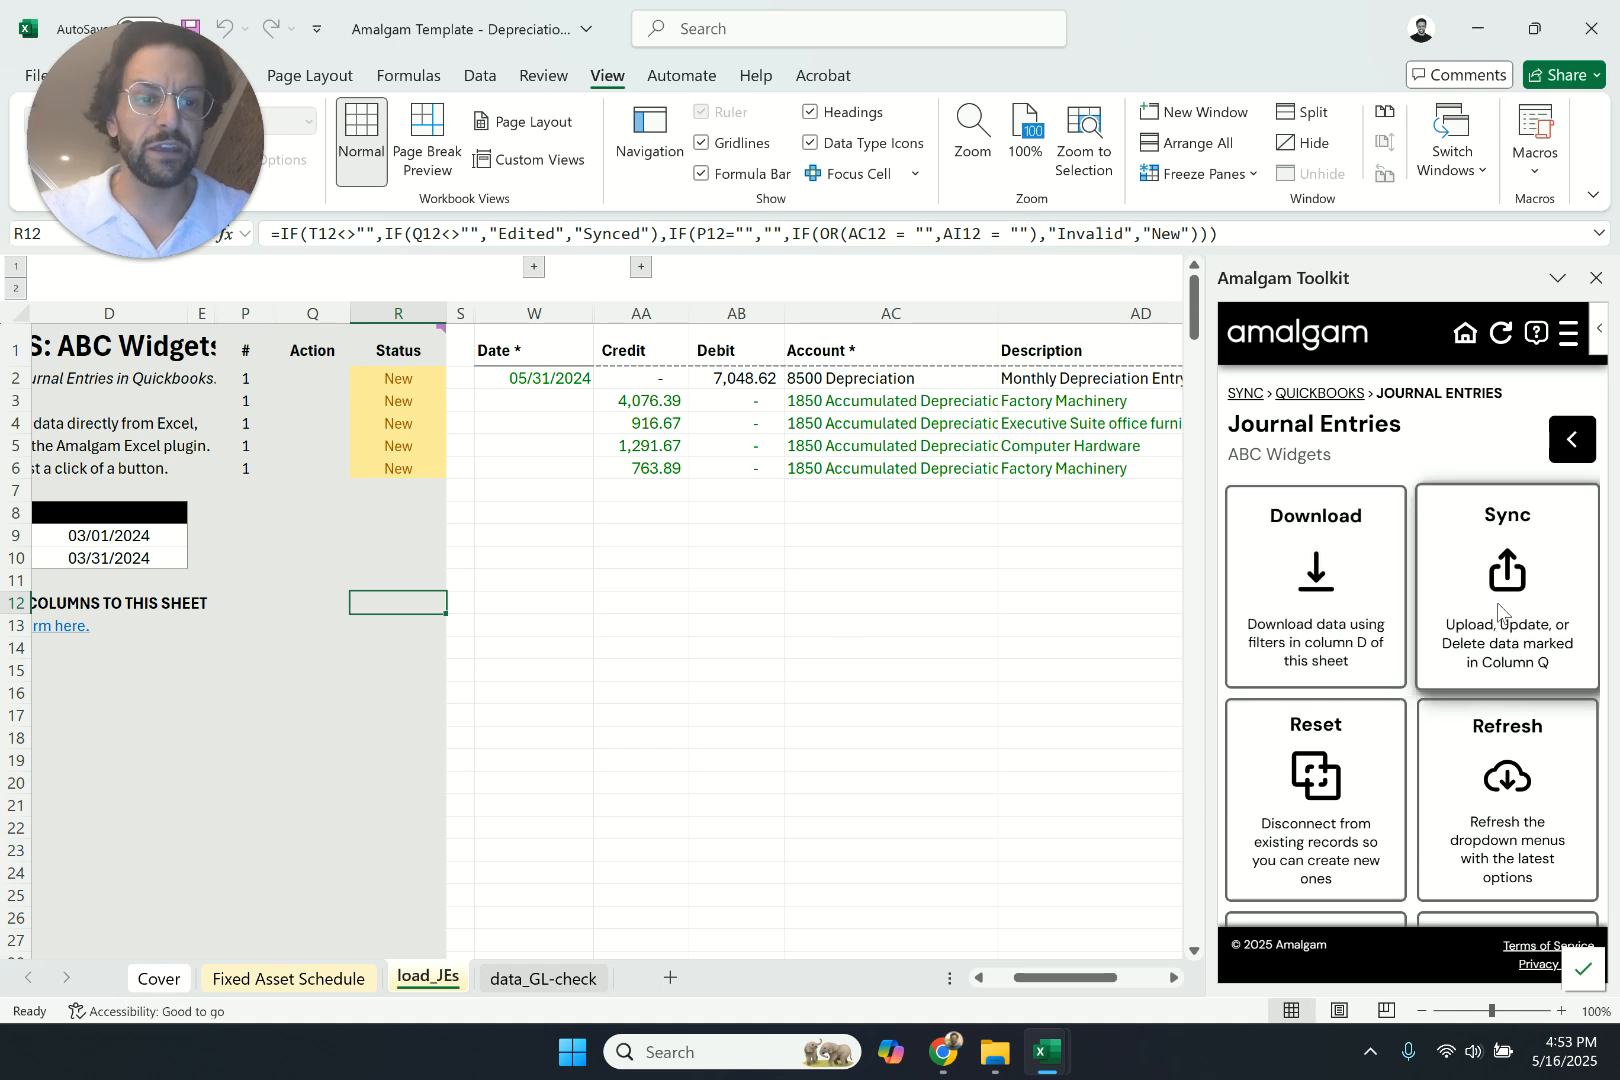
pyautogui.click(1461, 614)
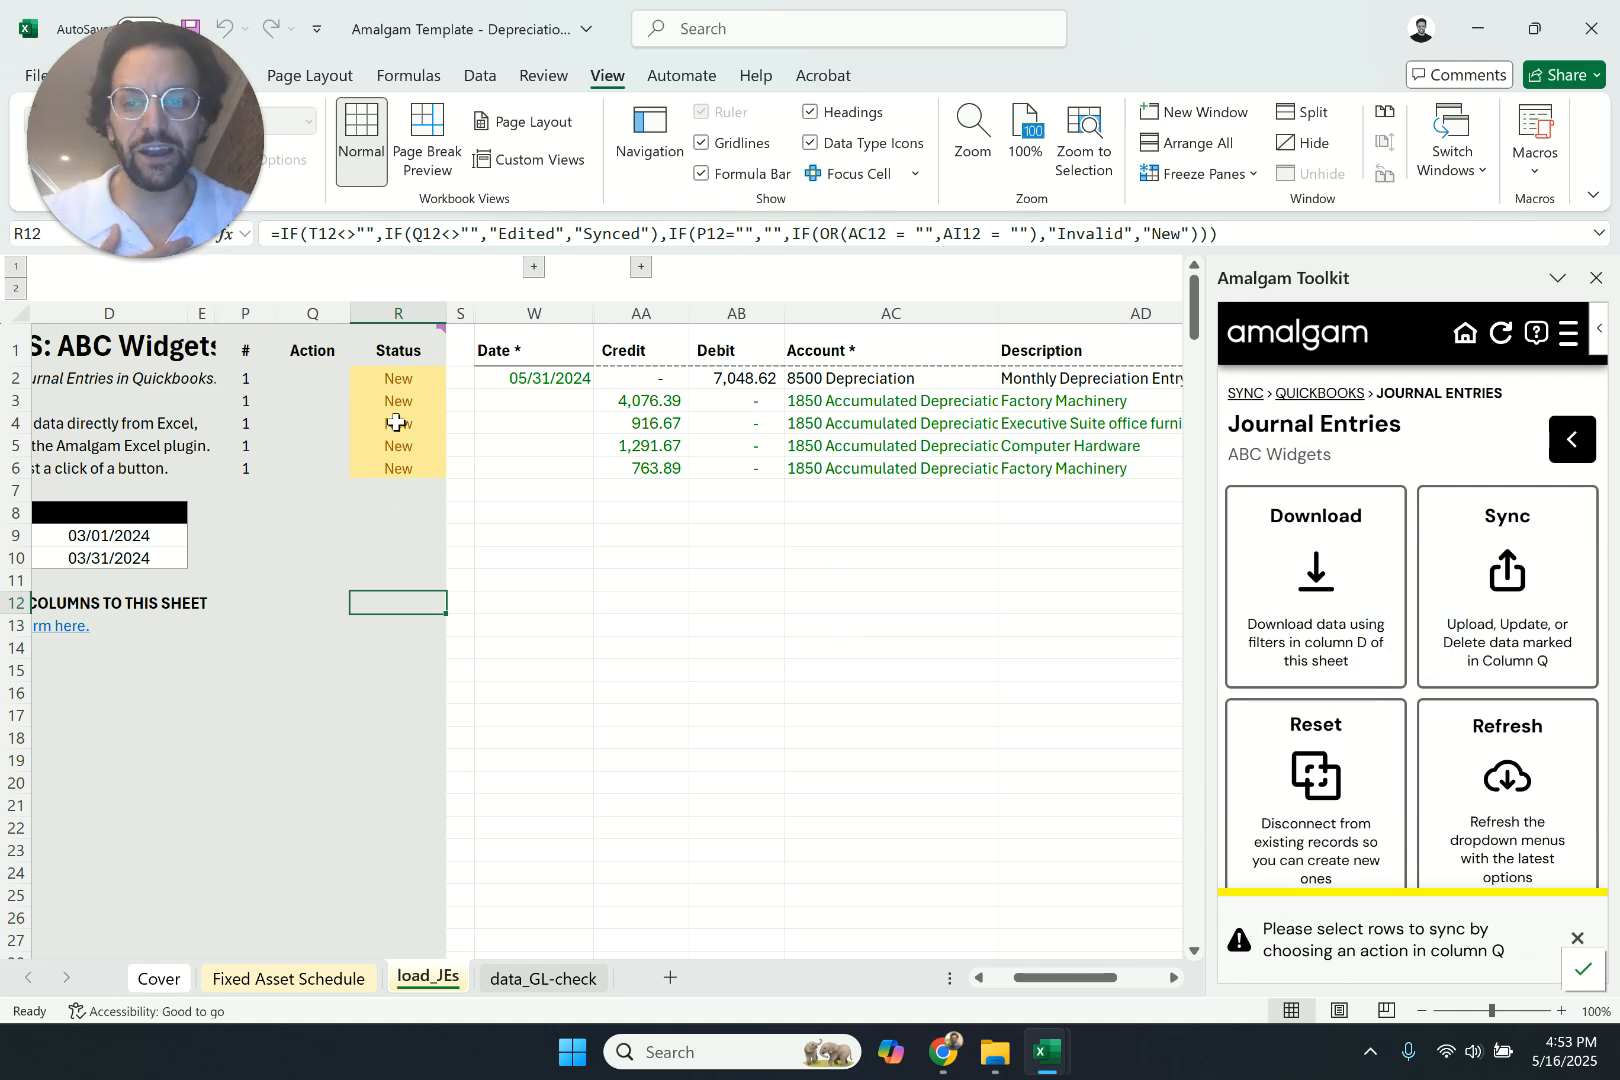
# - Set the action to UPLOAD for all five journal entry lines in rows 2 to 6
pyautogui.click(312, 378)
pyautogui.click(359, 378)
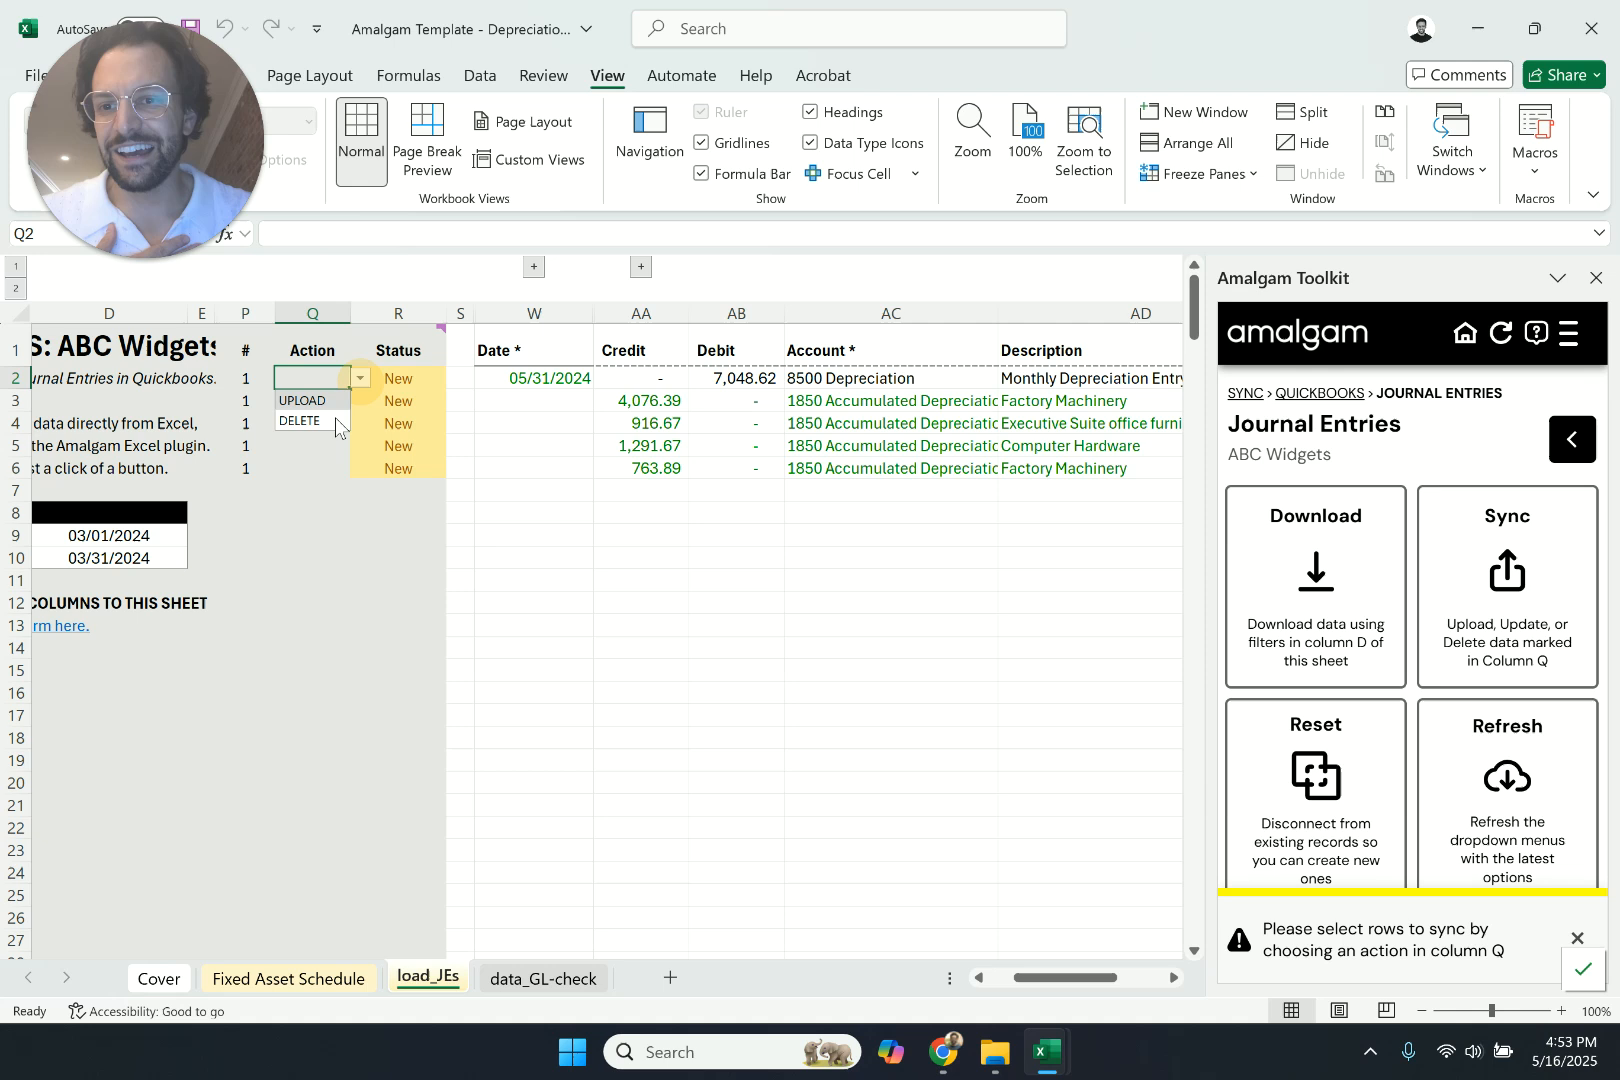
pyautogui.click(328, 403)
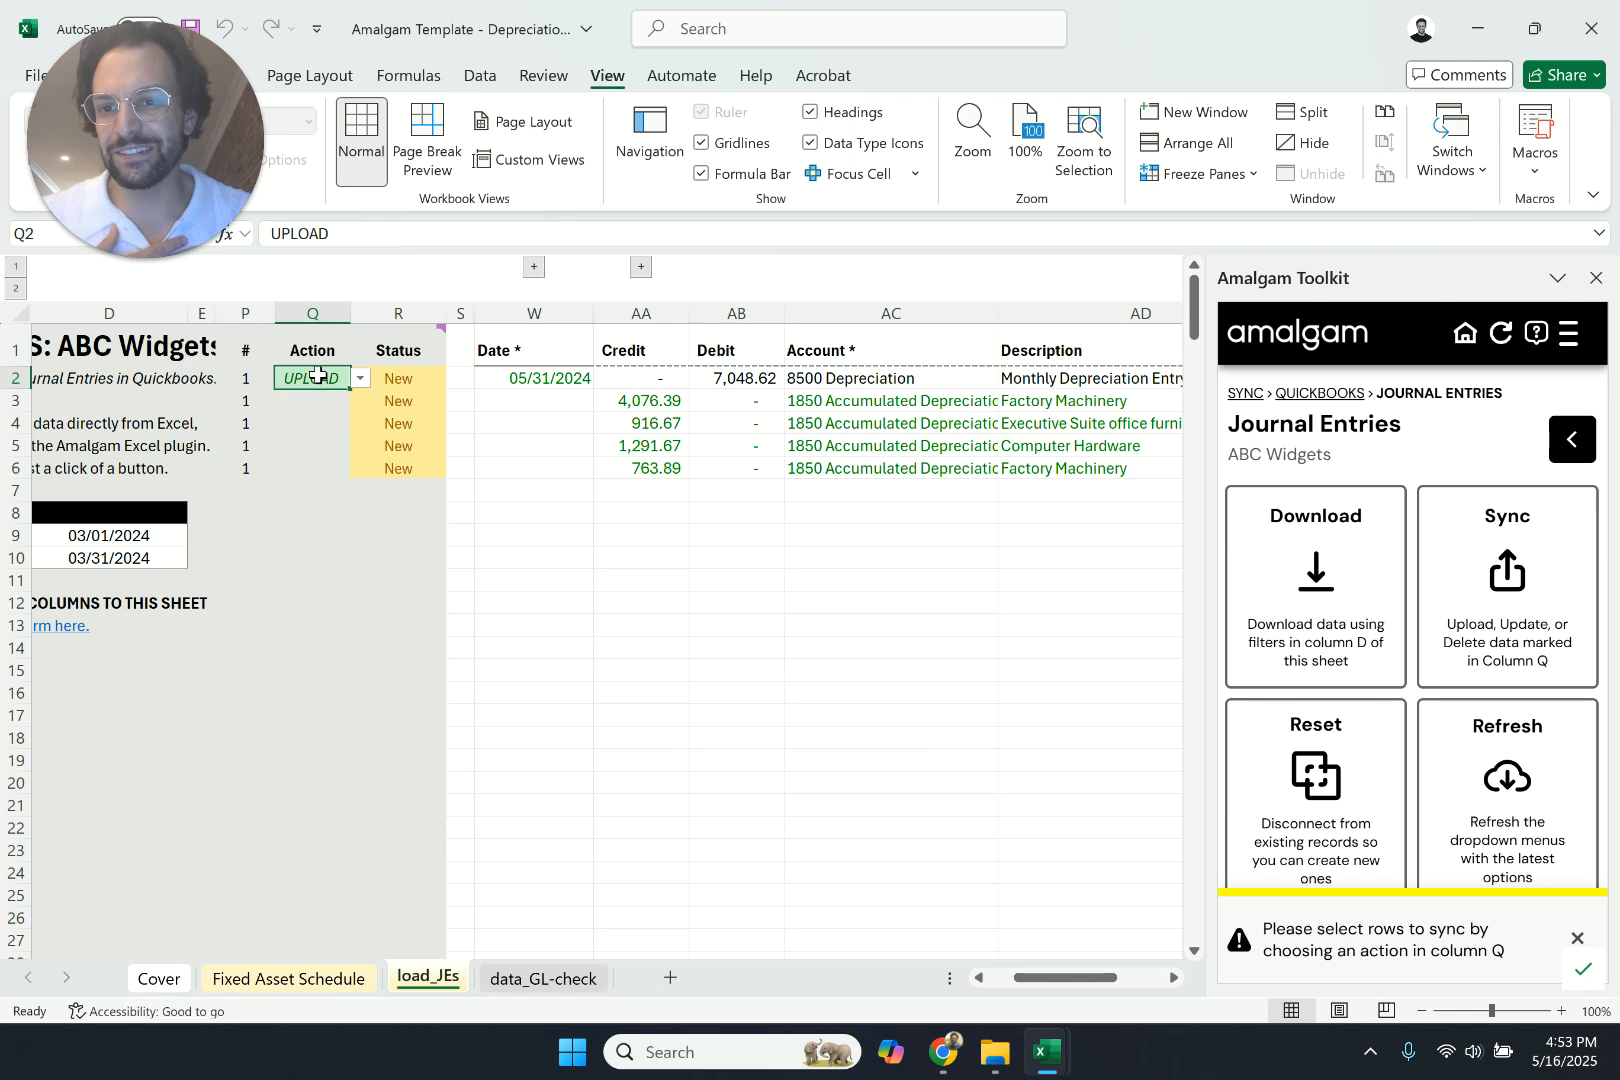
pyautogui.moveTo(314, 378); pyautogui.dragTo(292, 470)
pyautogui.hotkey('ctrl', 'd')
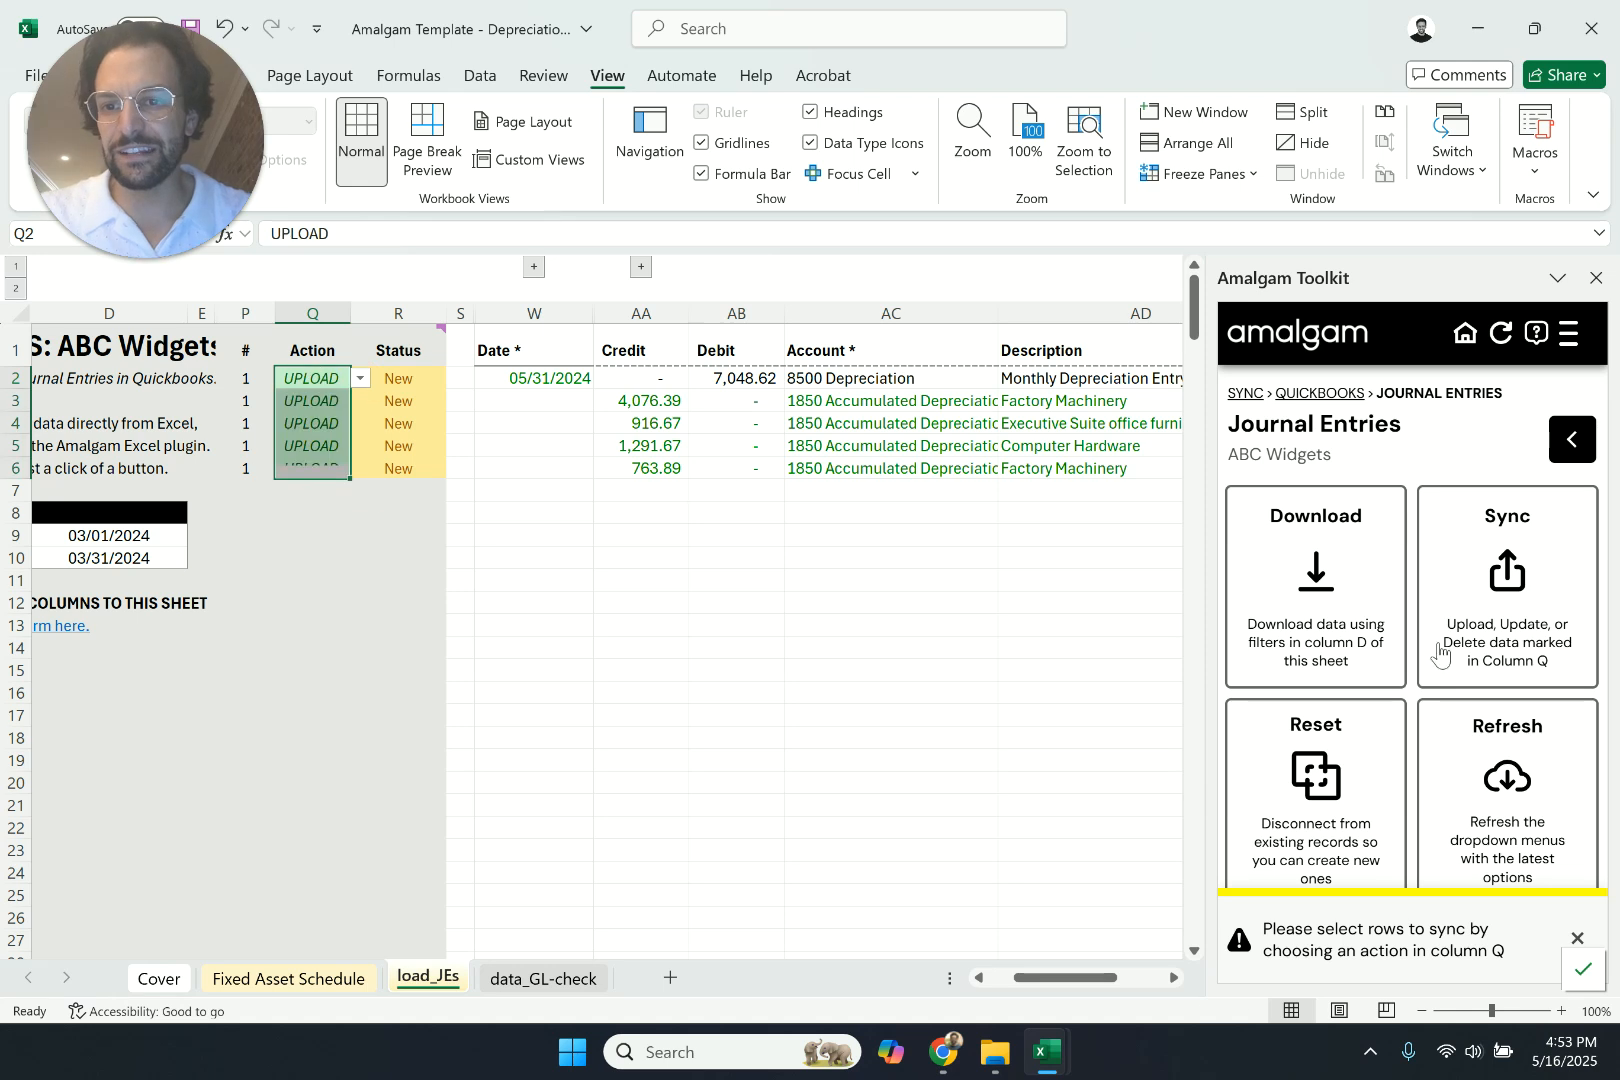
# - Sync the journal entry lines marked UPLOAD in load_JEs to QuickBooks
pyautogui.click(1547, 606)
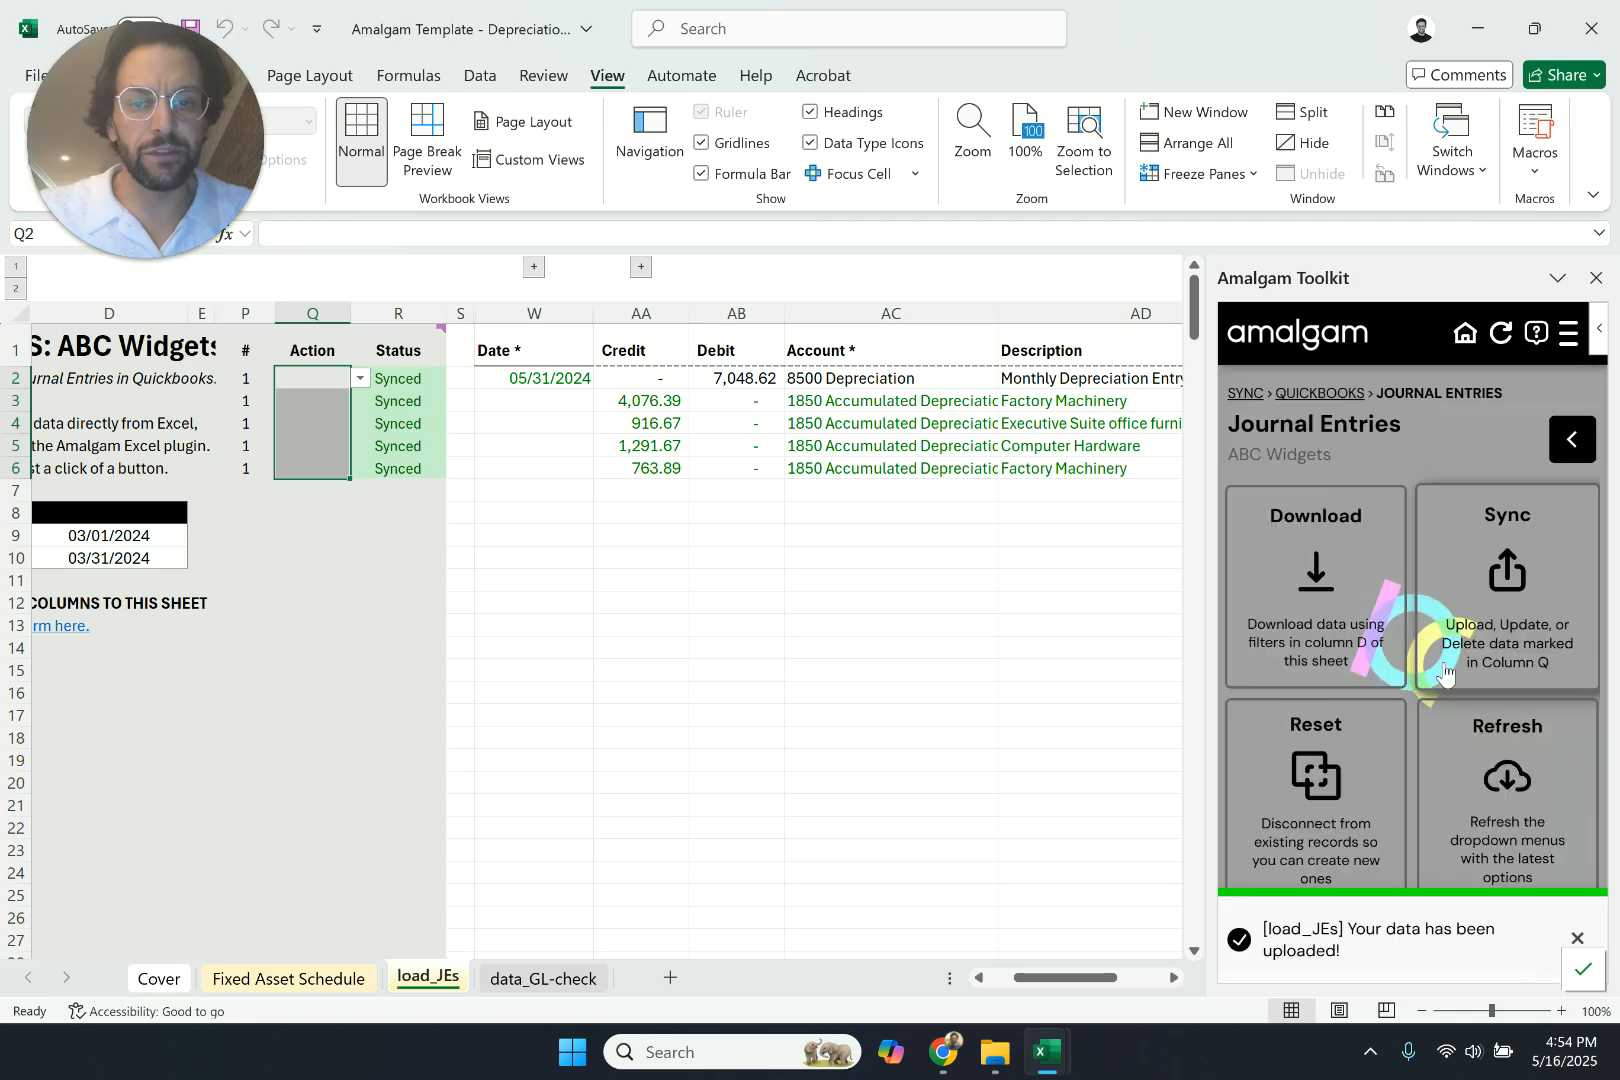
pyautogui.click(716, 618)
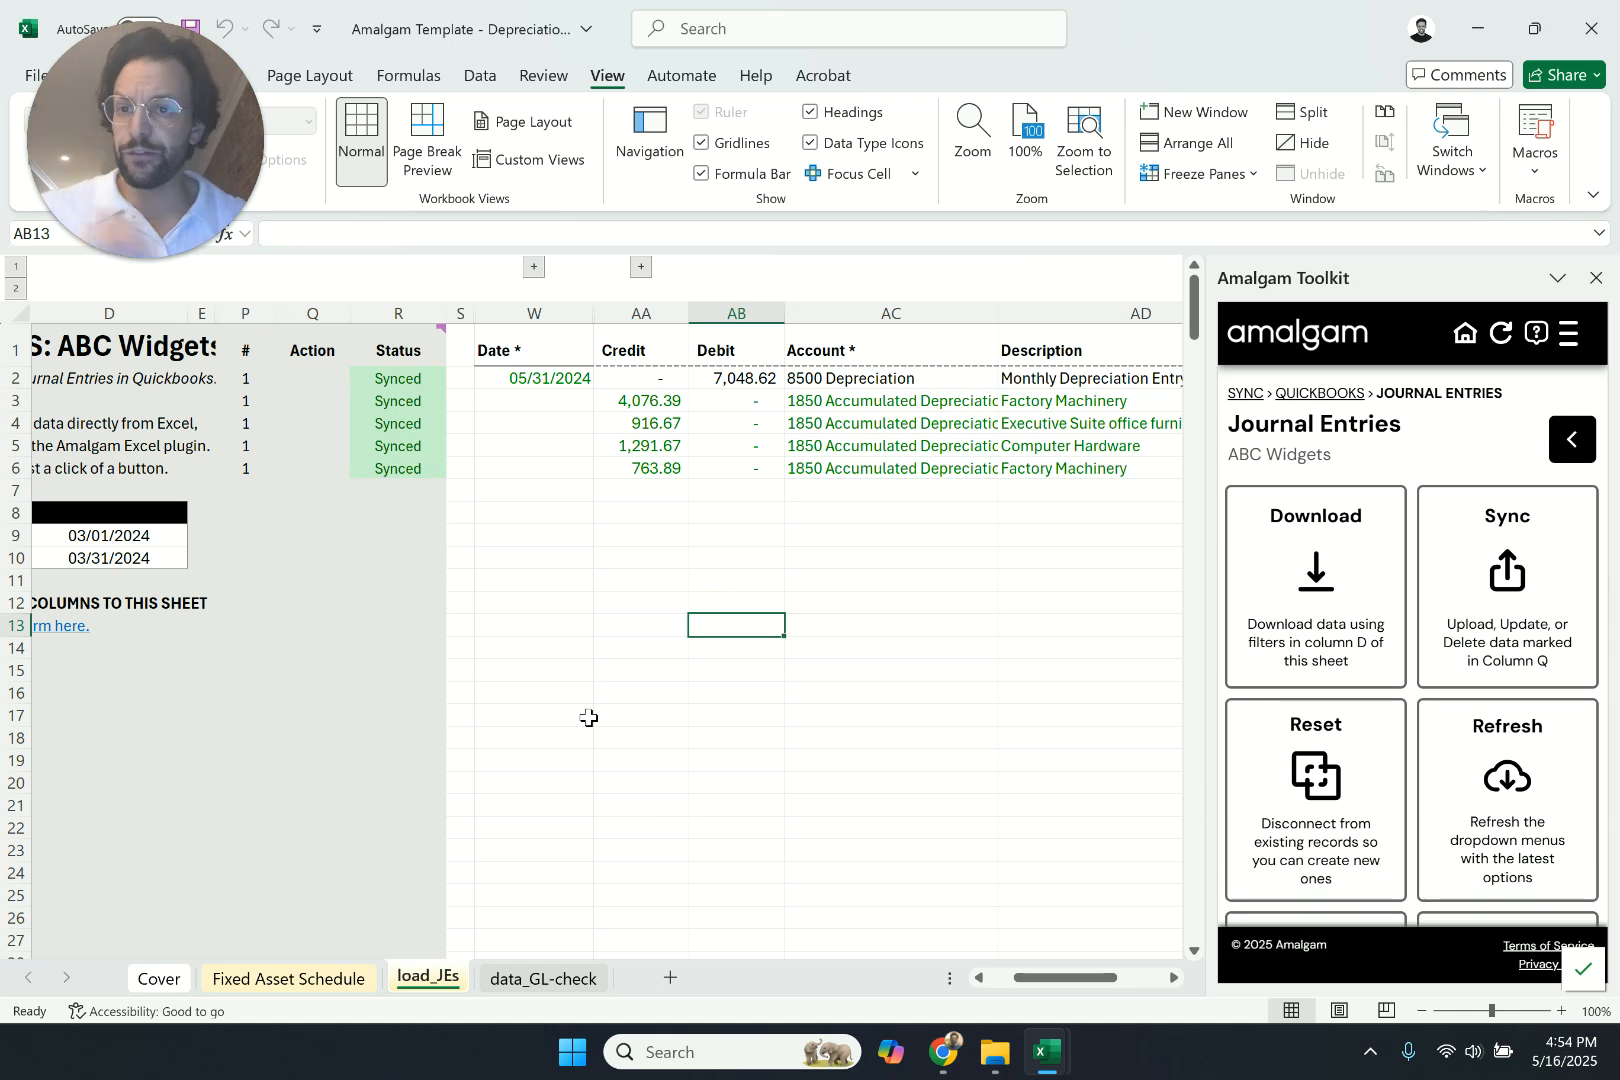
# - Review the general ledger totals, the Fixed Asset Schedule and the accumulated depreciation check on the Cover sheet
pyautogui.click(507, 977)
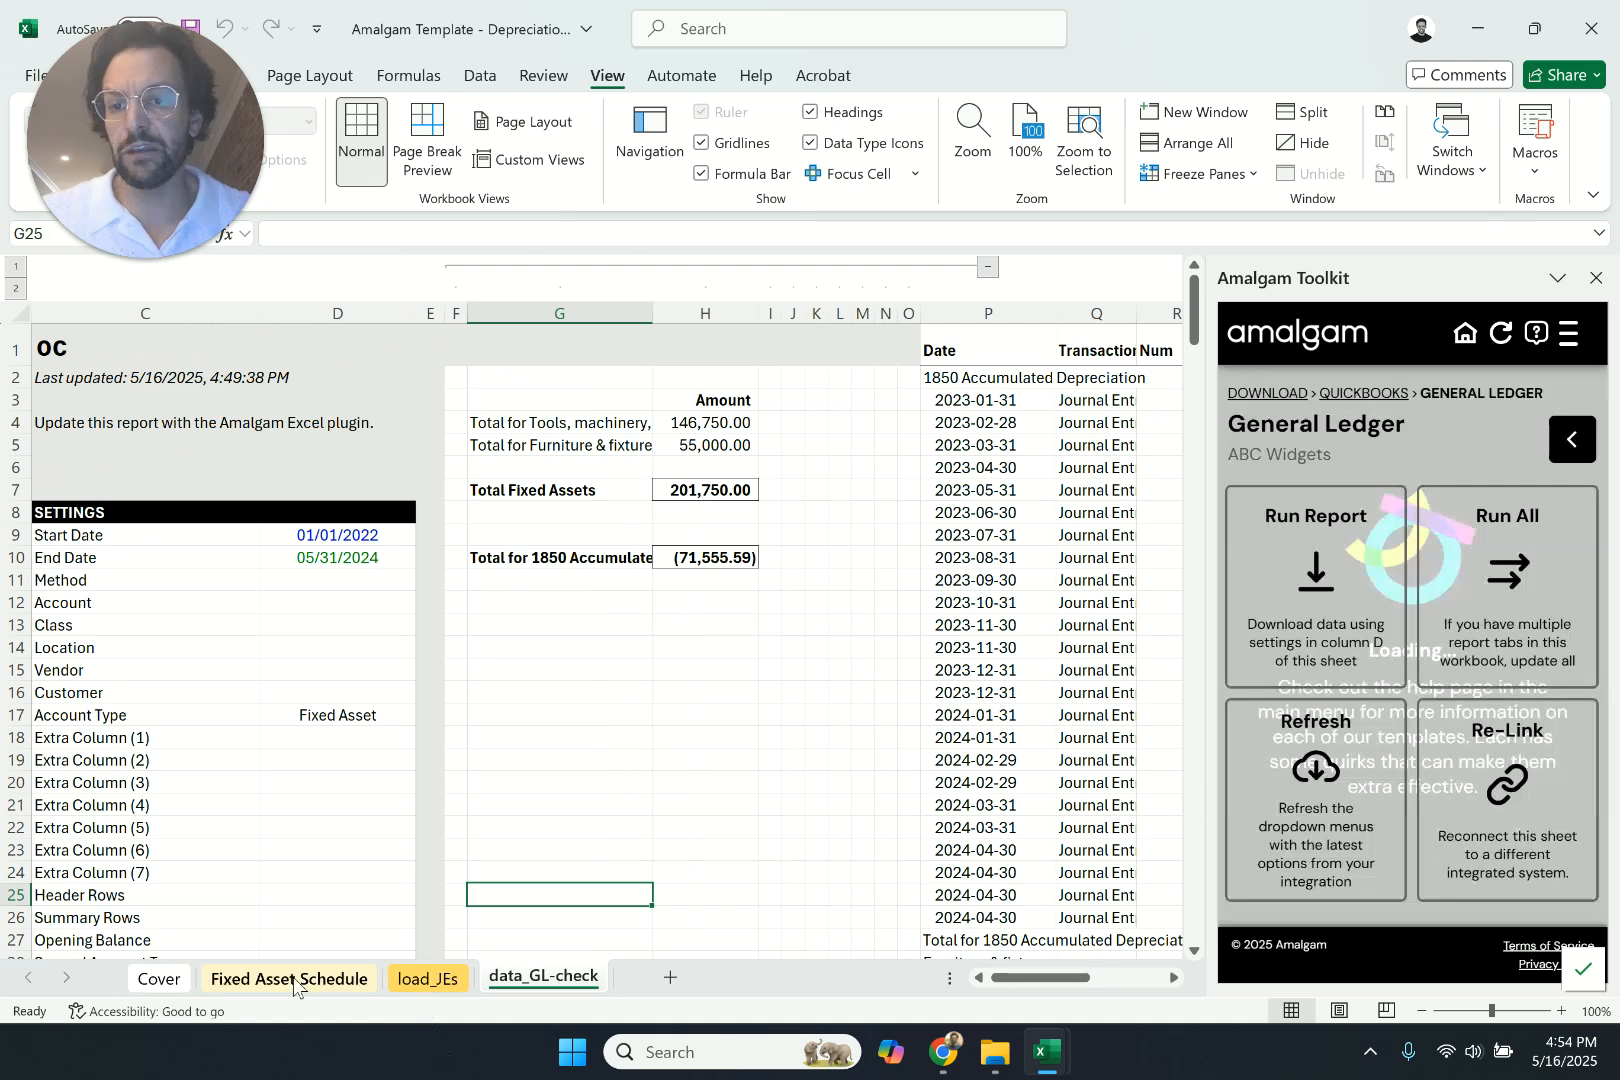
pyautogui.click(287, 980)
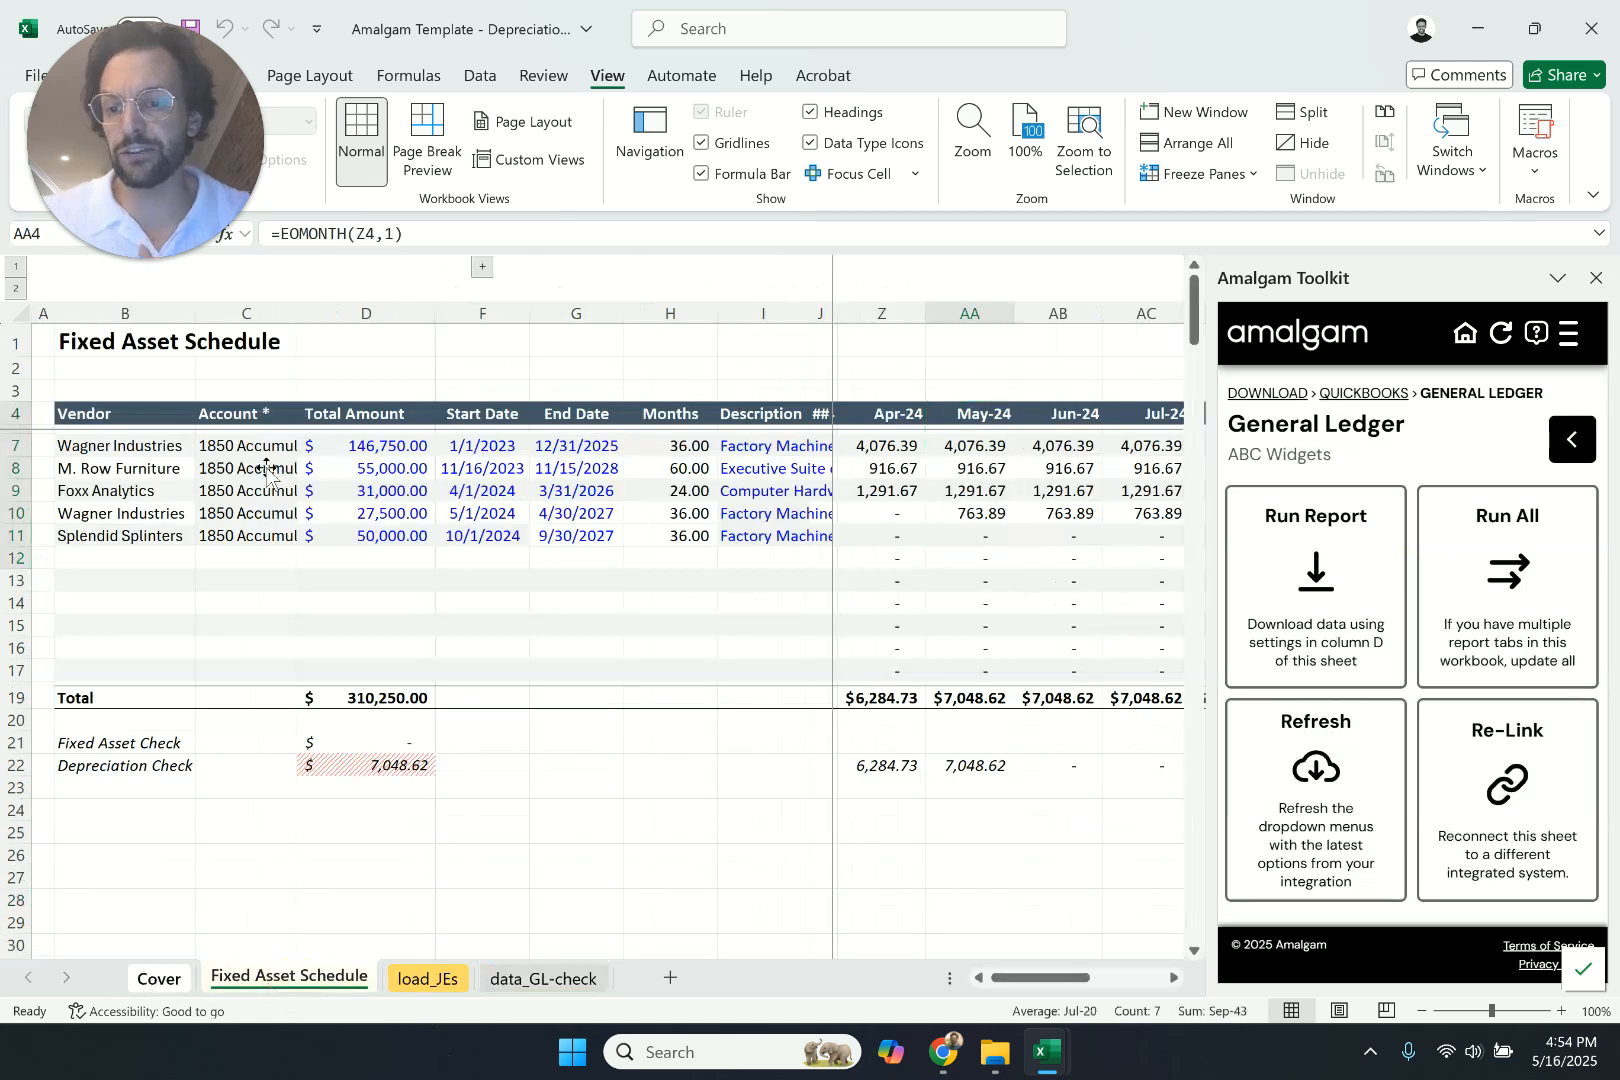
pyautogui.click(145, 980)
pyautogui.click(290, 548)
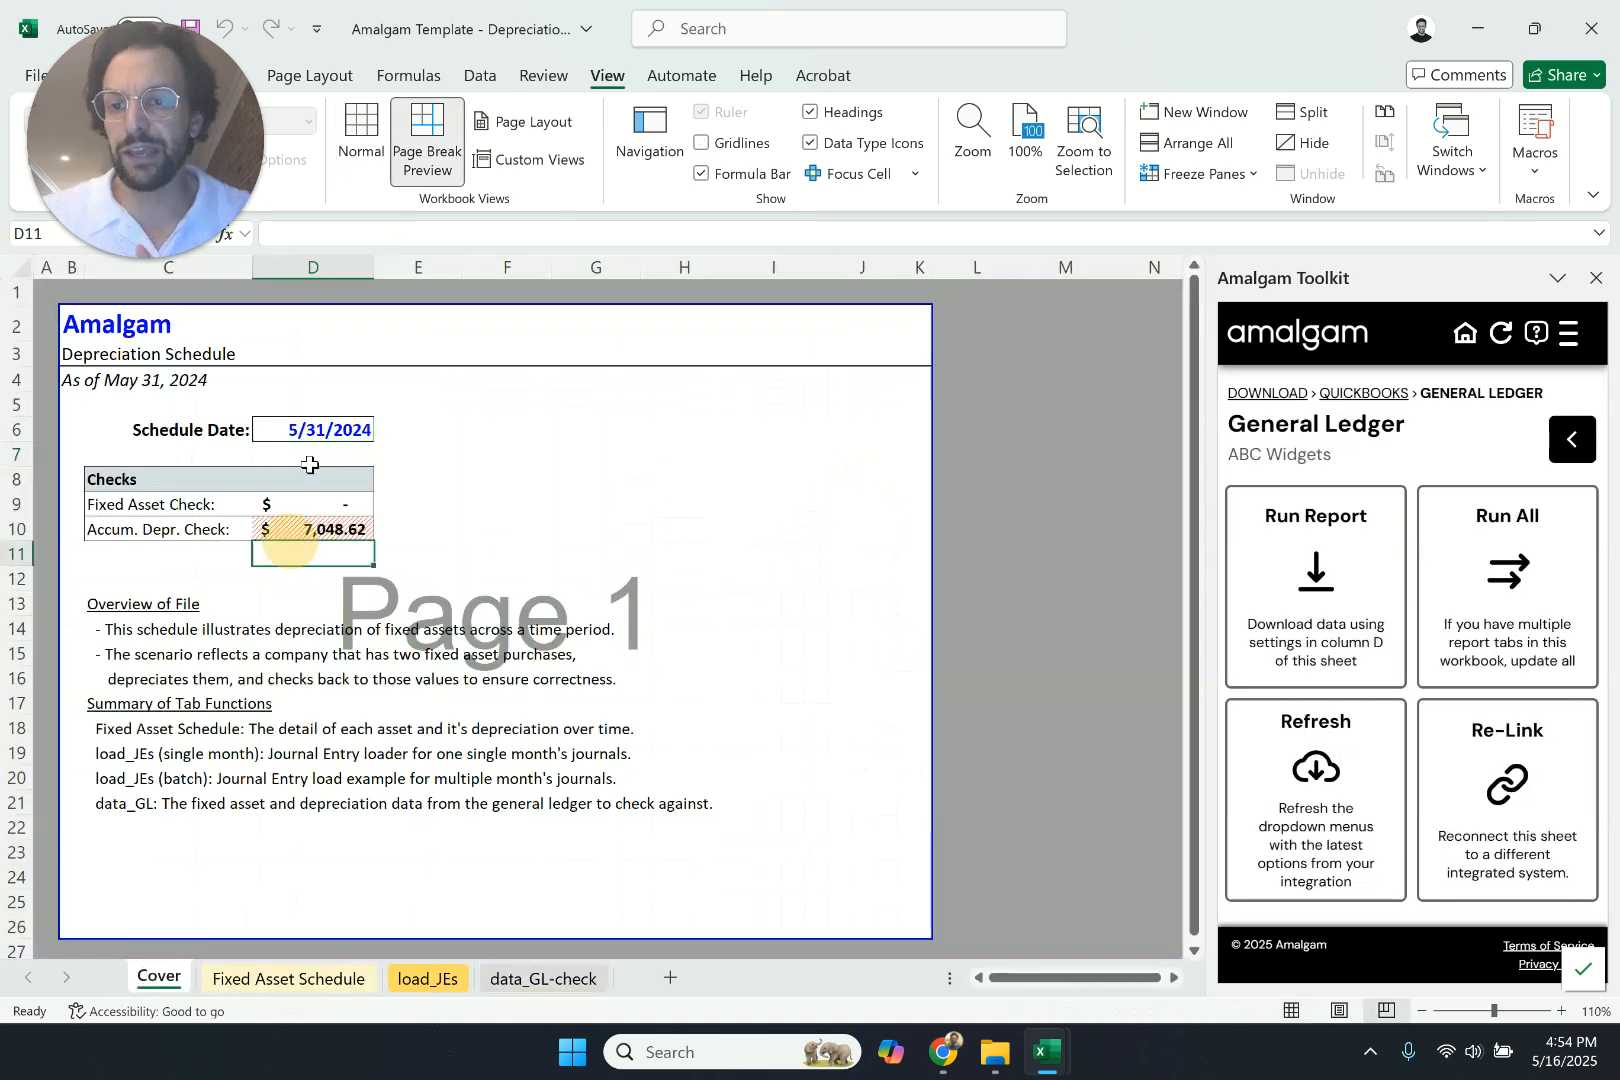
pyautogui.click(316, 530)
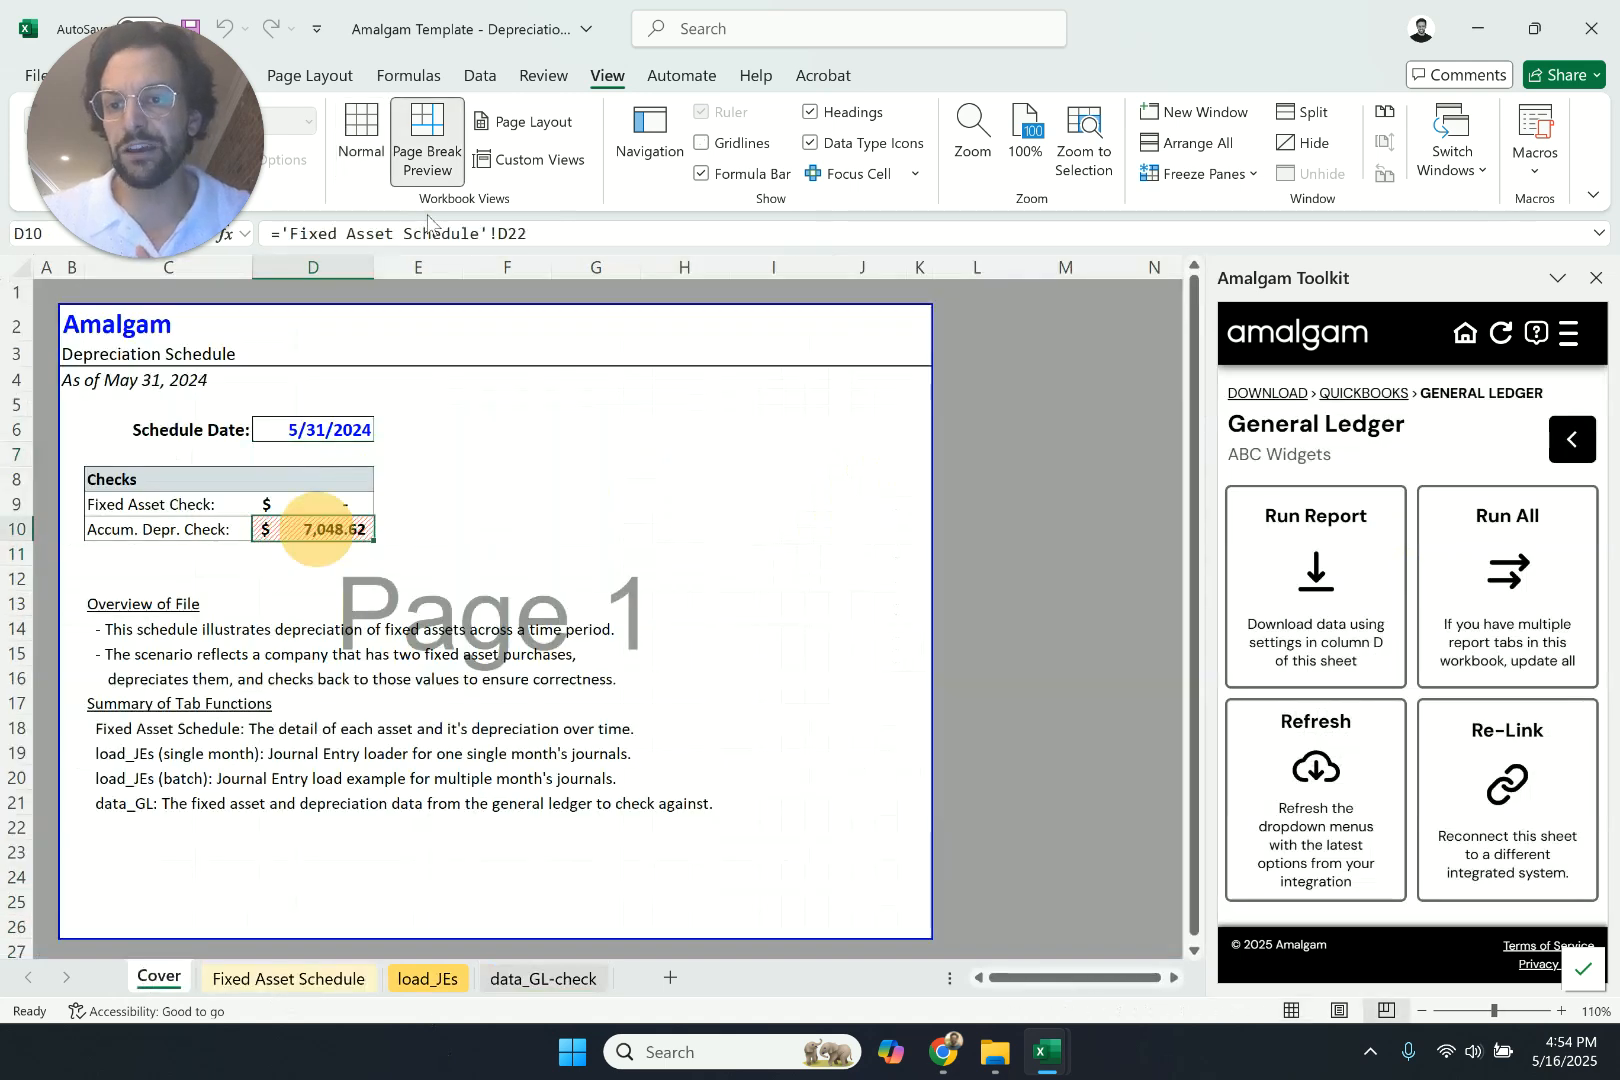
# - Rerun the General Ledger report in data_GL-check and review the checks on the Cover sheet
pyautogui.click(548, 979)
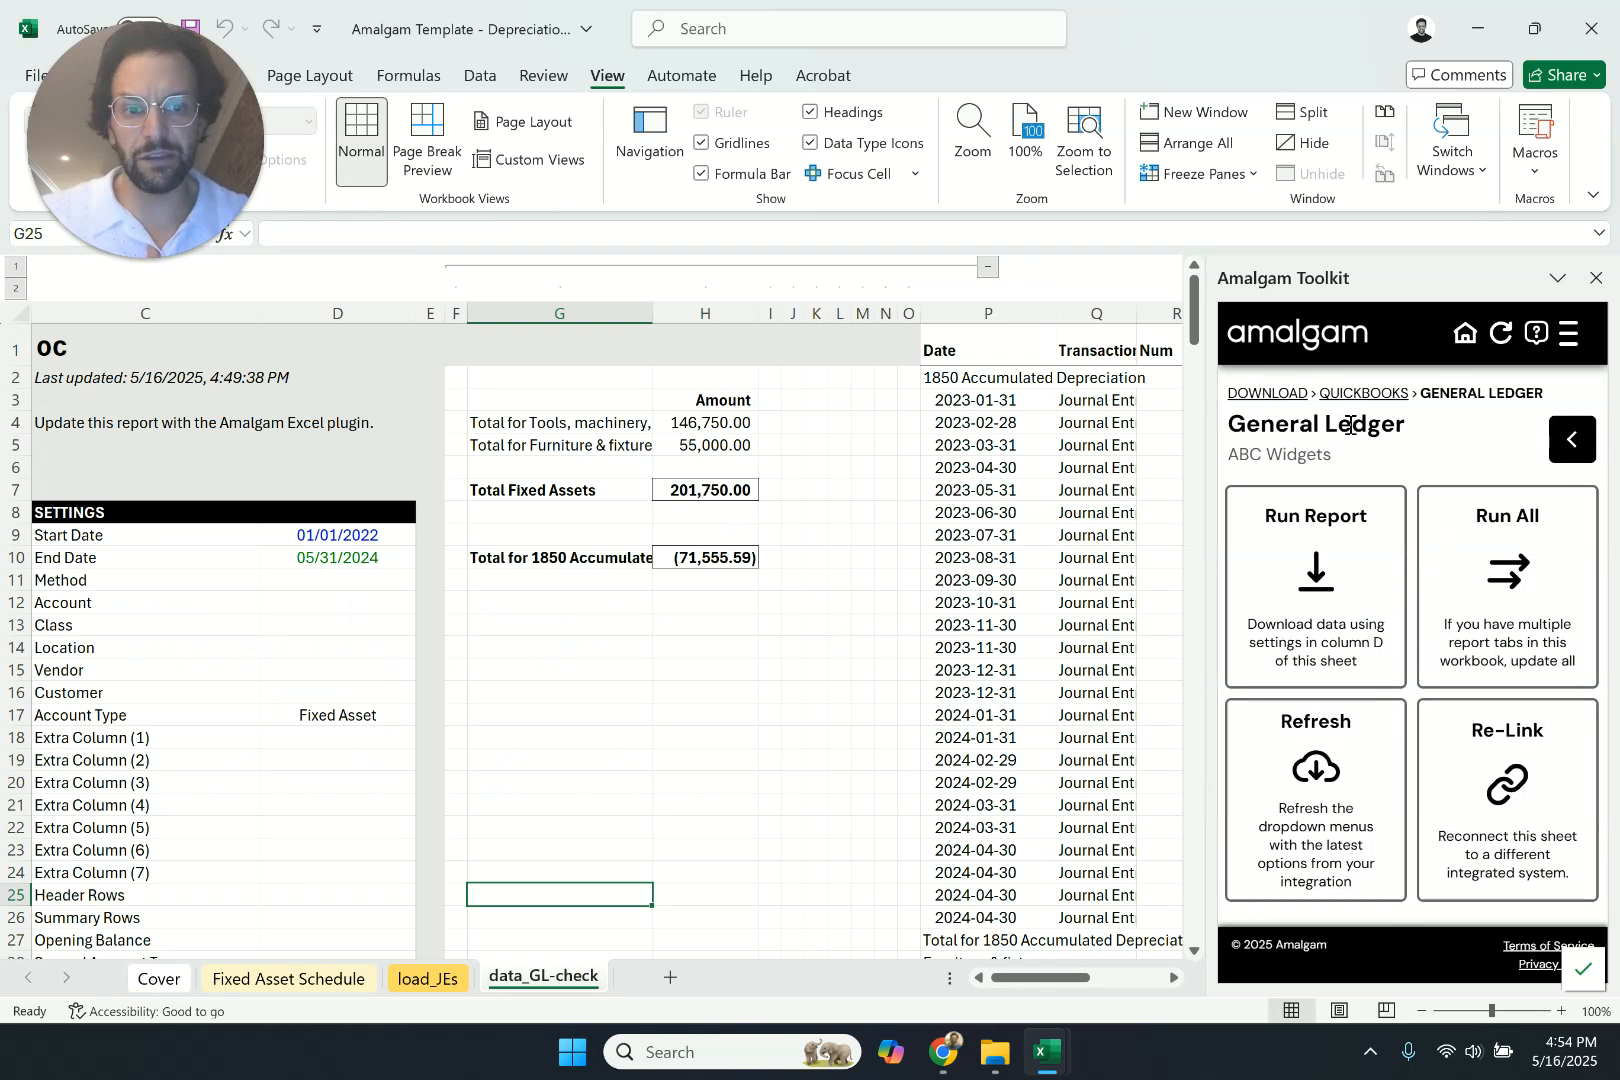
pyautogui.click(1319, 583)
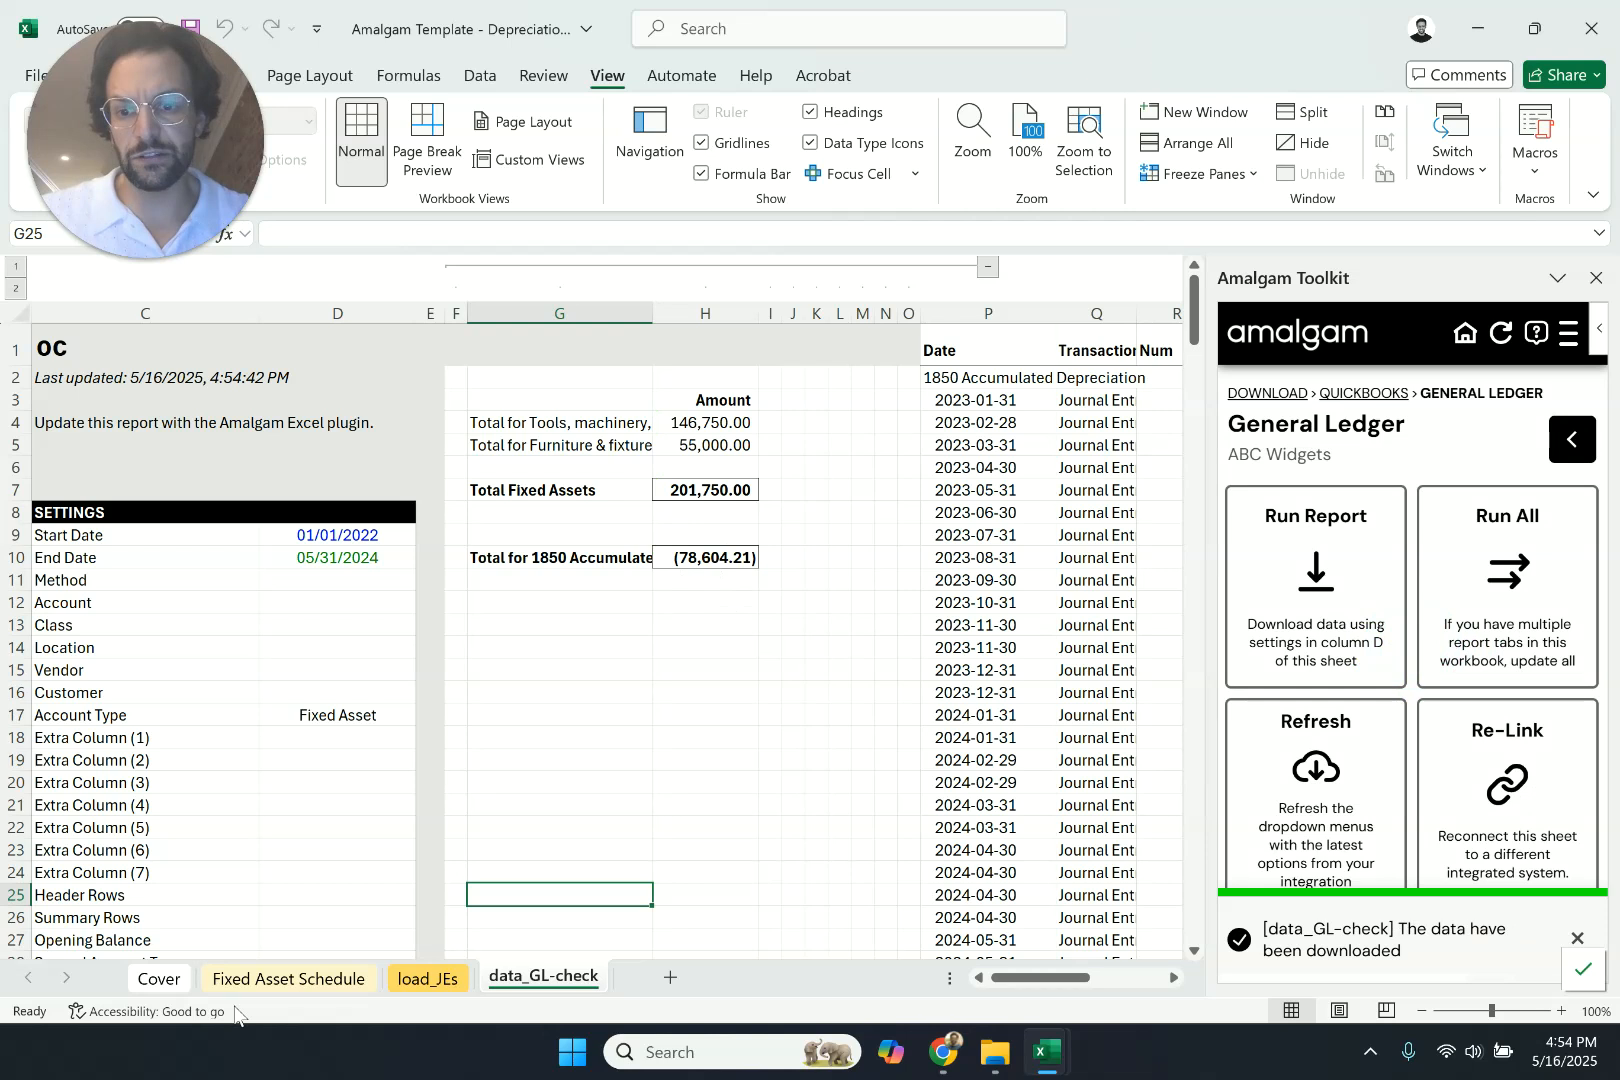
pyautogui.click(157, 980)
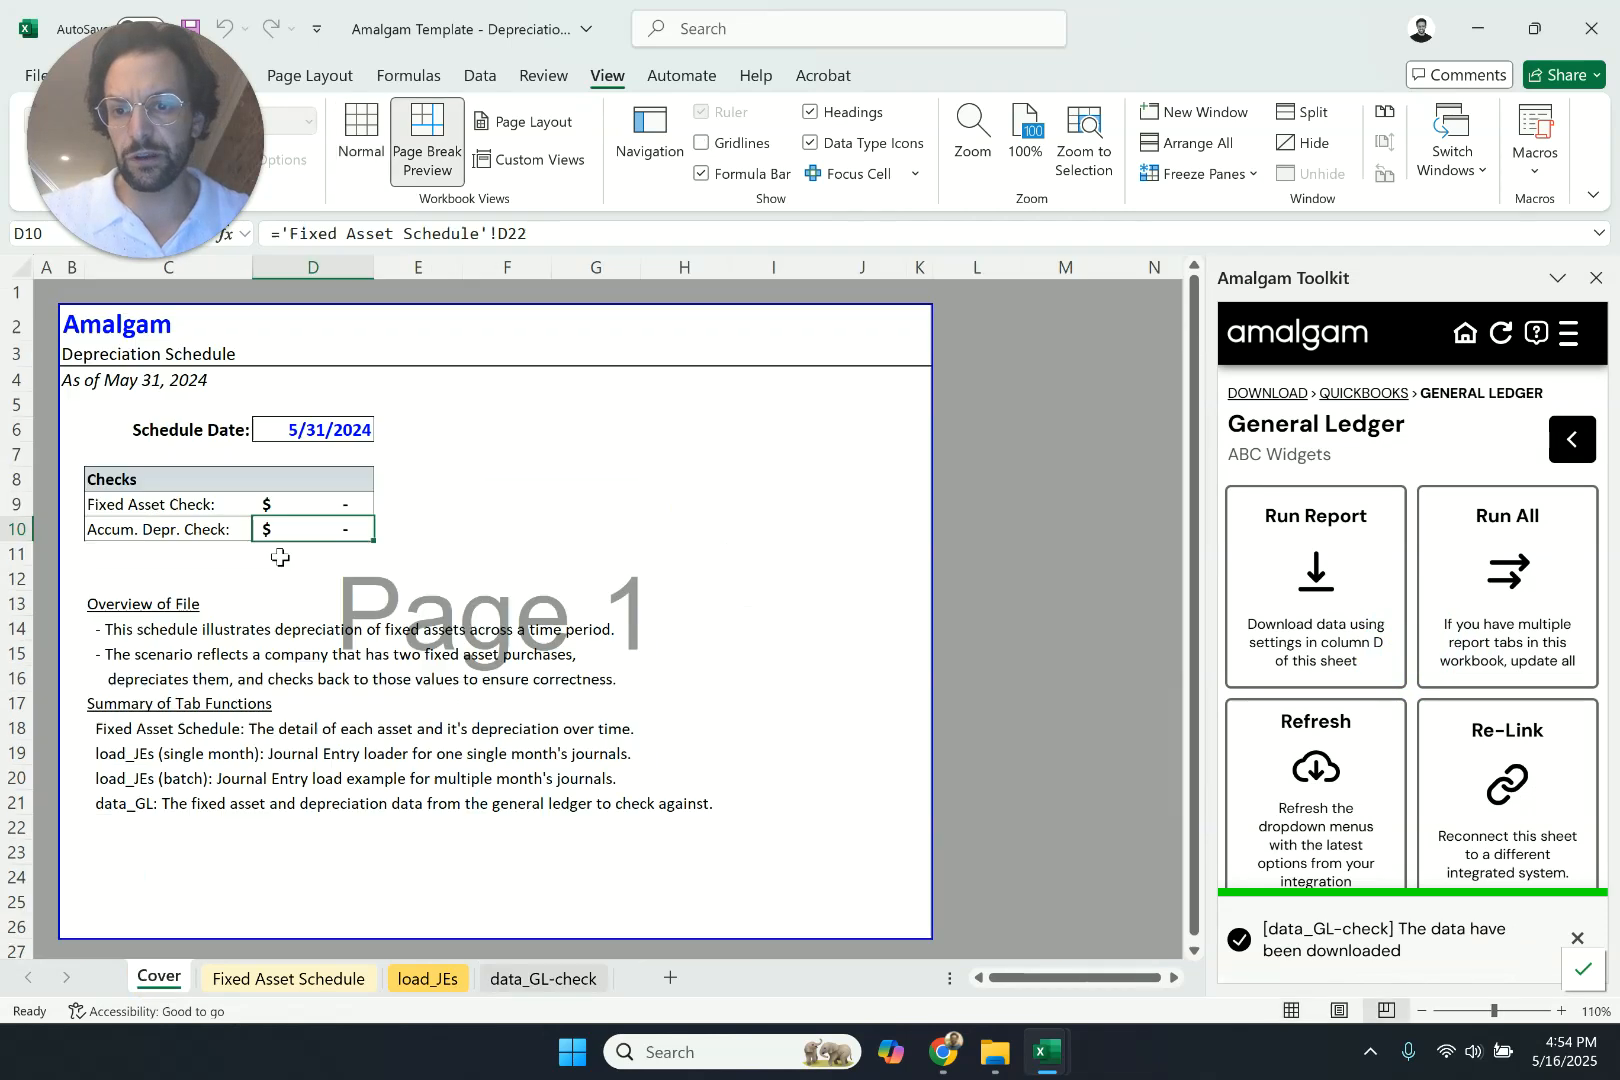
# - Look over the journal lines in load_JEs, the updated ledger data in data_GL-check and the Fixed Asset Schedule
pyautogui.click(418, 980)
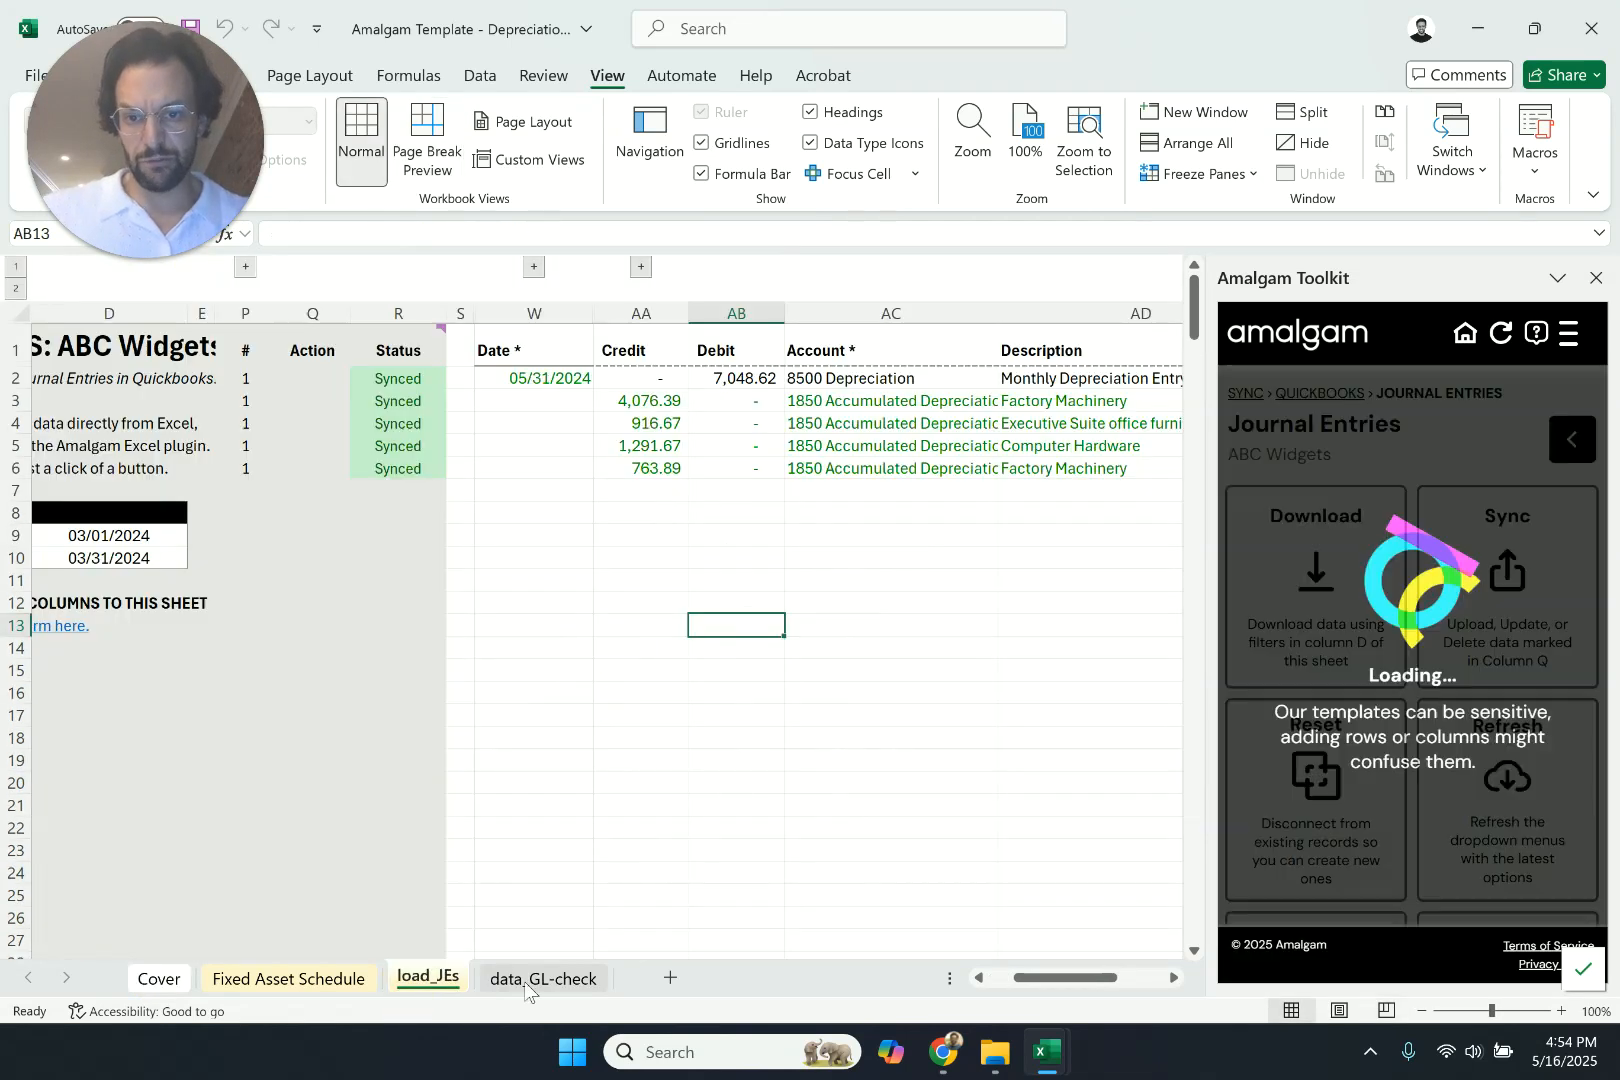
pyautogui.click(524, 981)
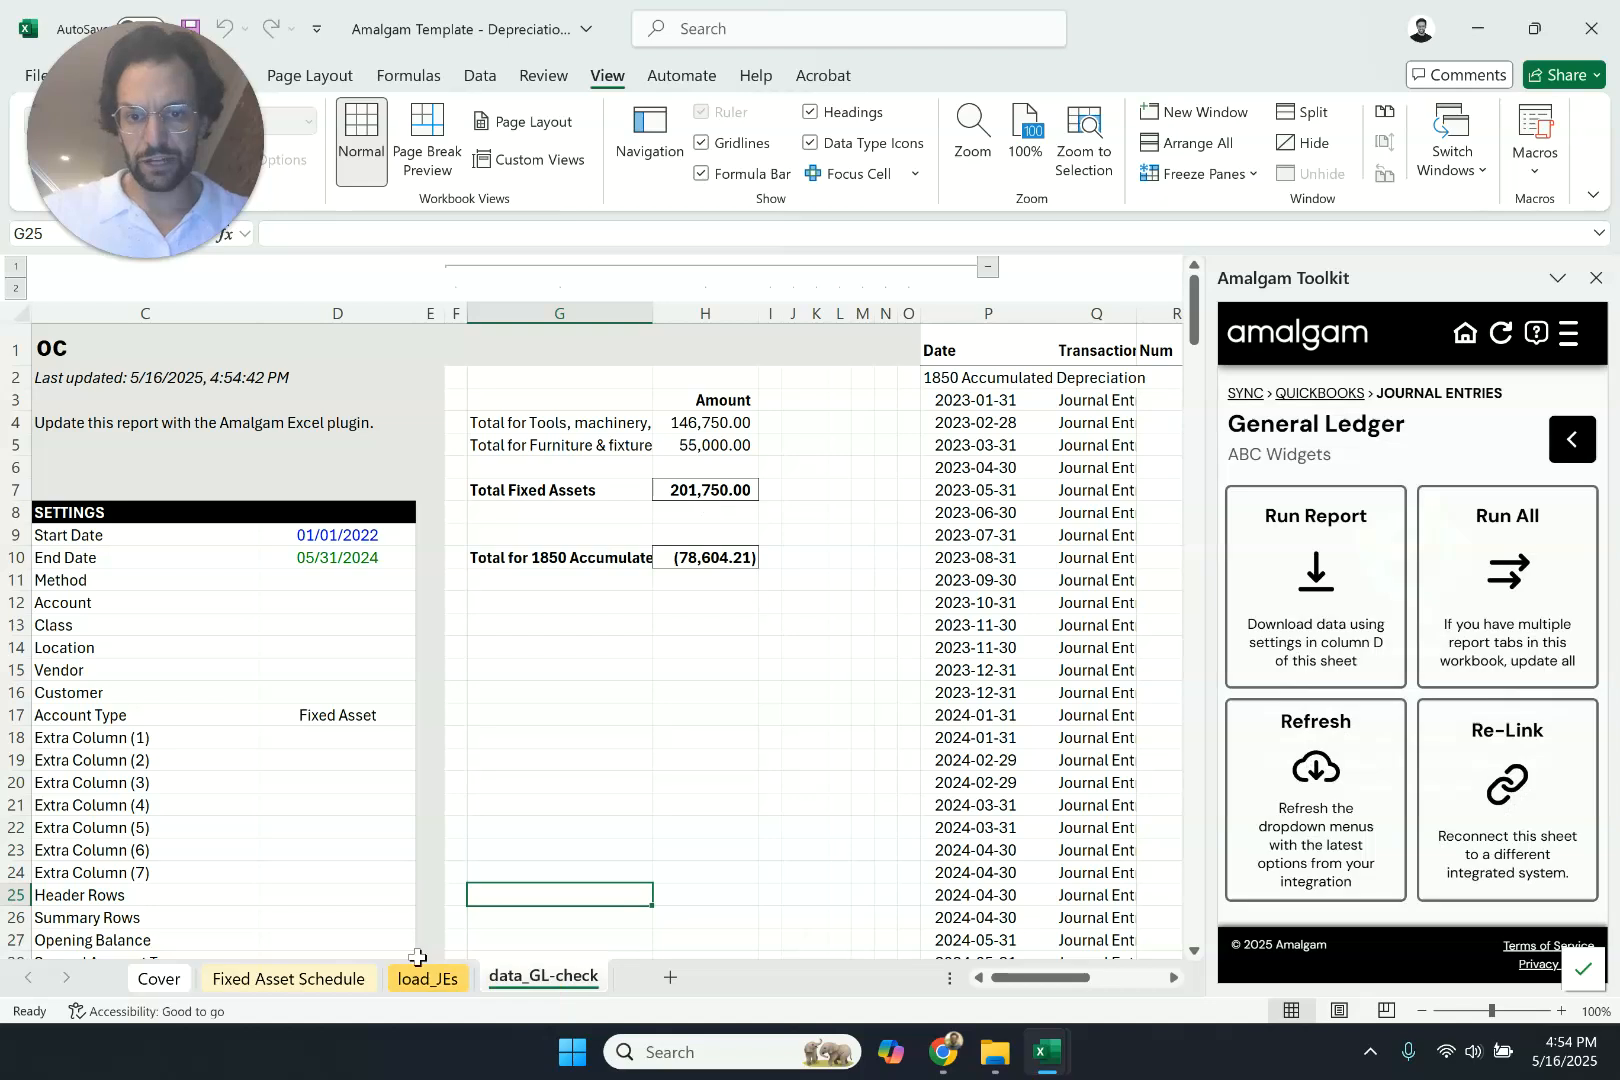
pyautogui.click(318, 977)
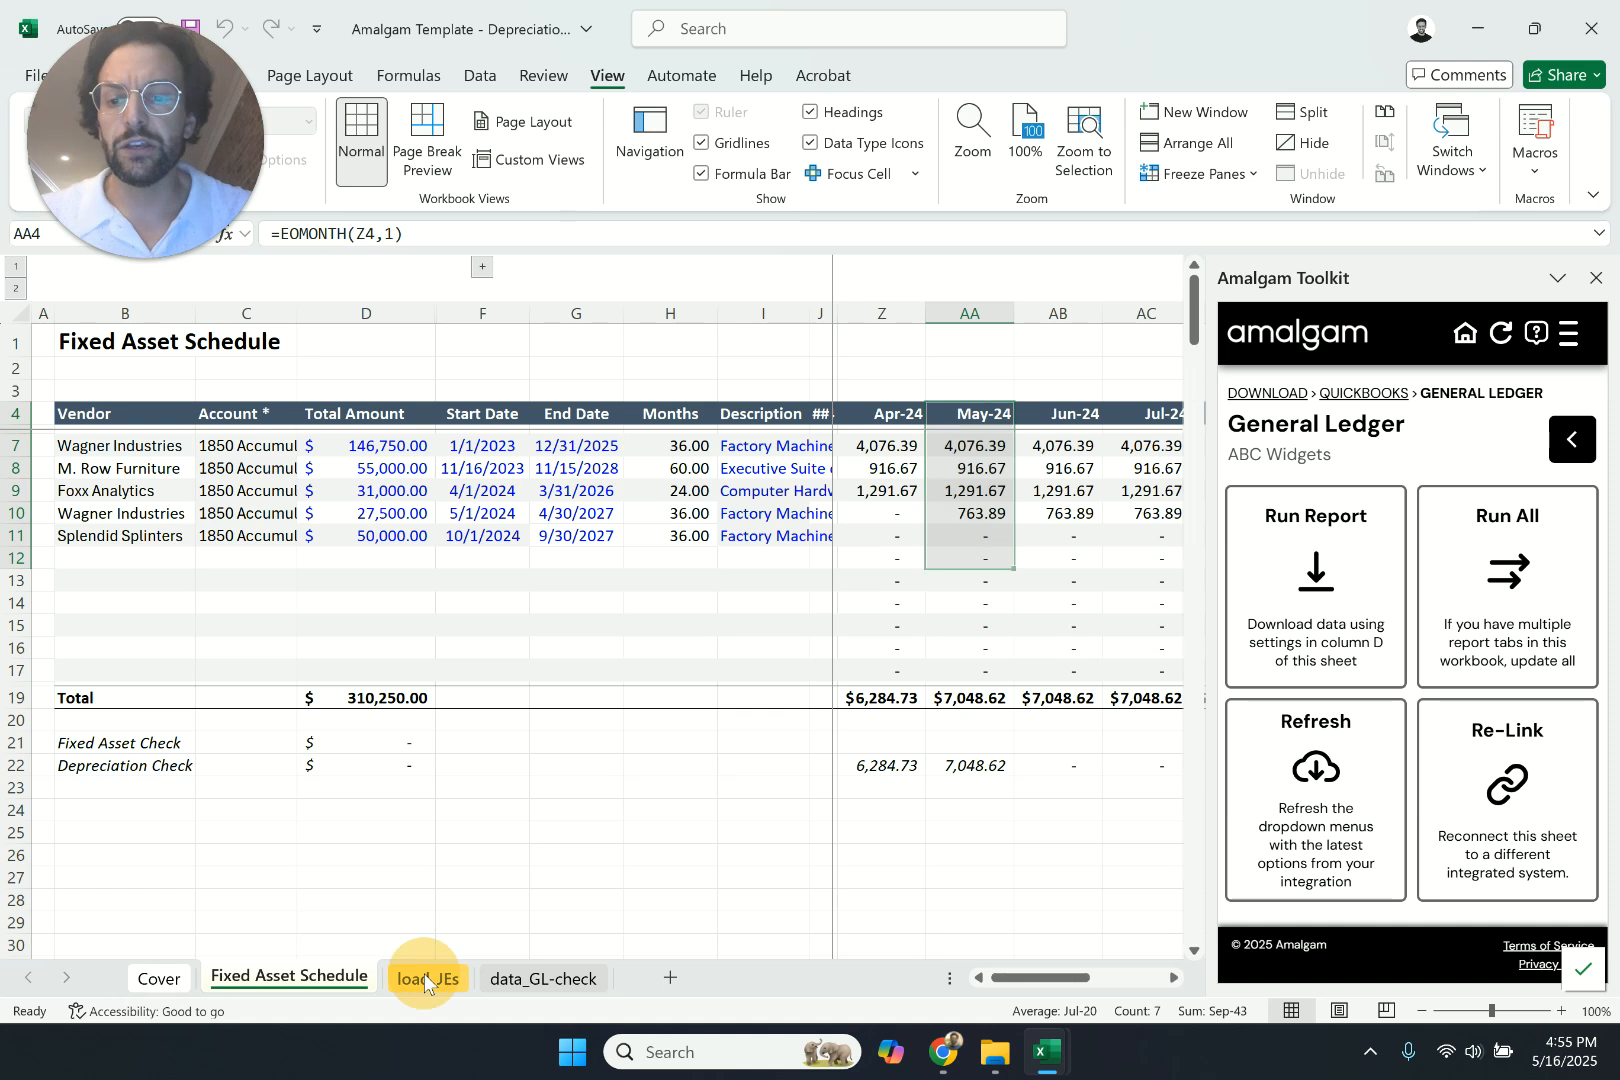
# - Widen column C in load_JEs to make room for the journal entries title
pyautogui.click(424, 980)
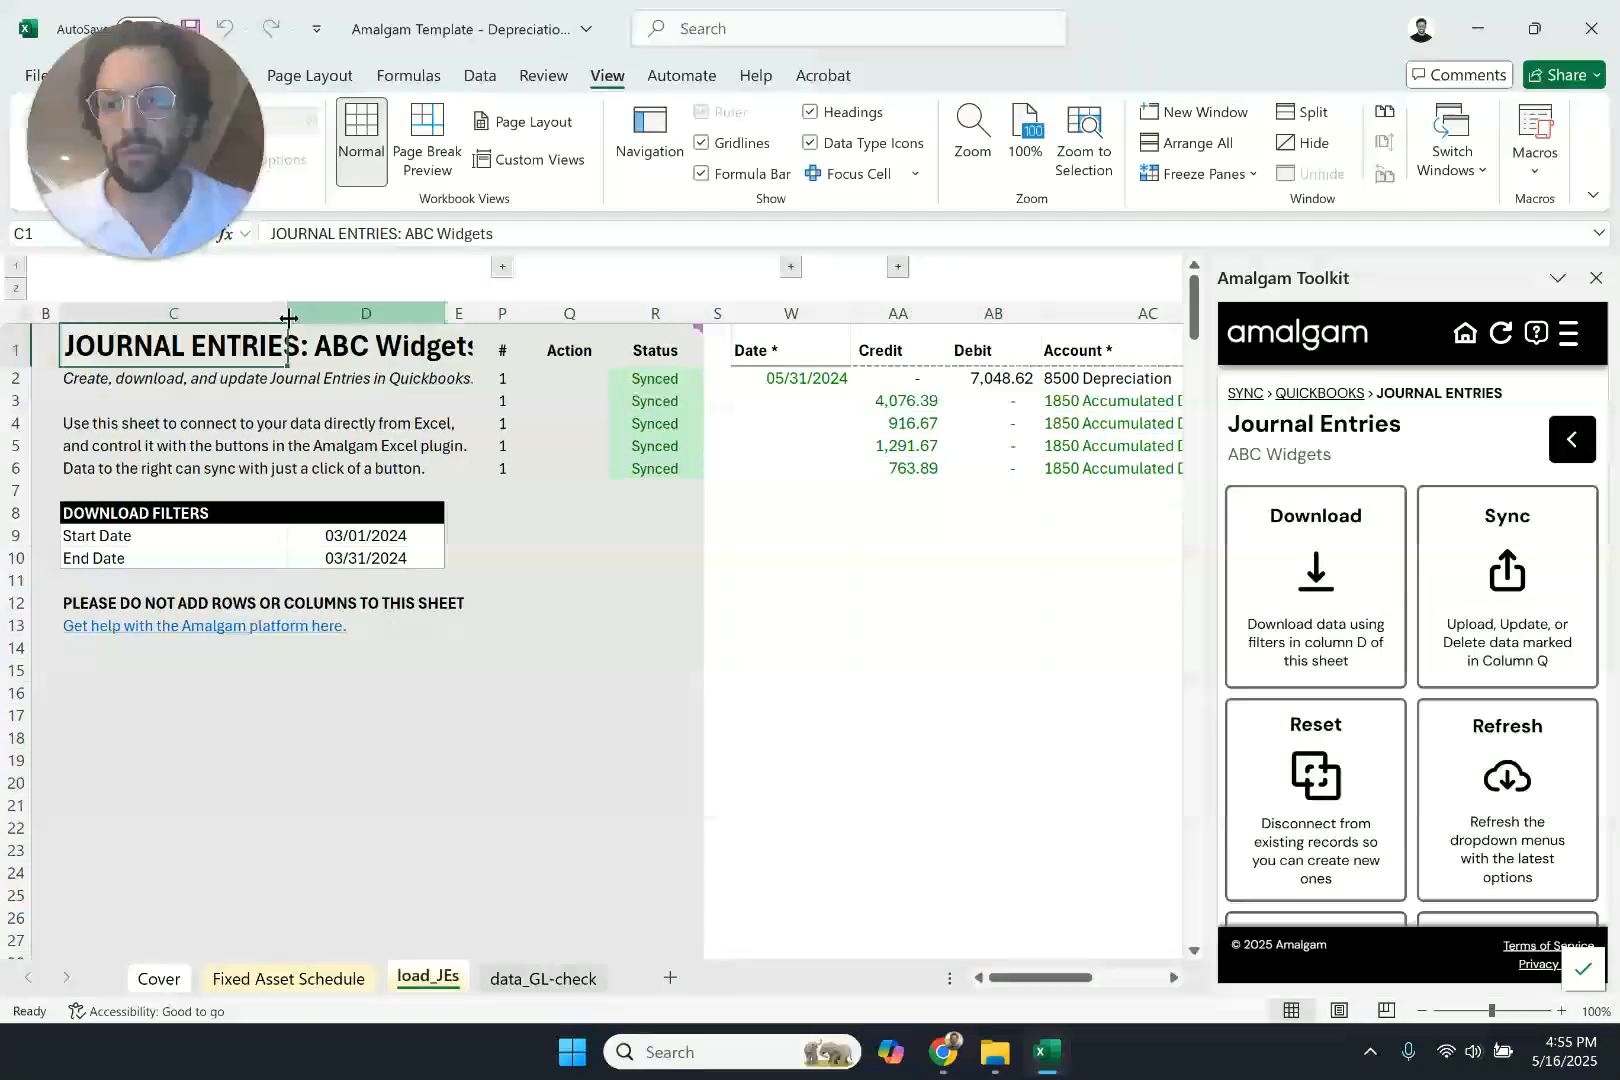
pyautogui.moveTo(287, 312); pyautogui.dragTo(437, 313)
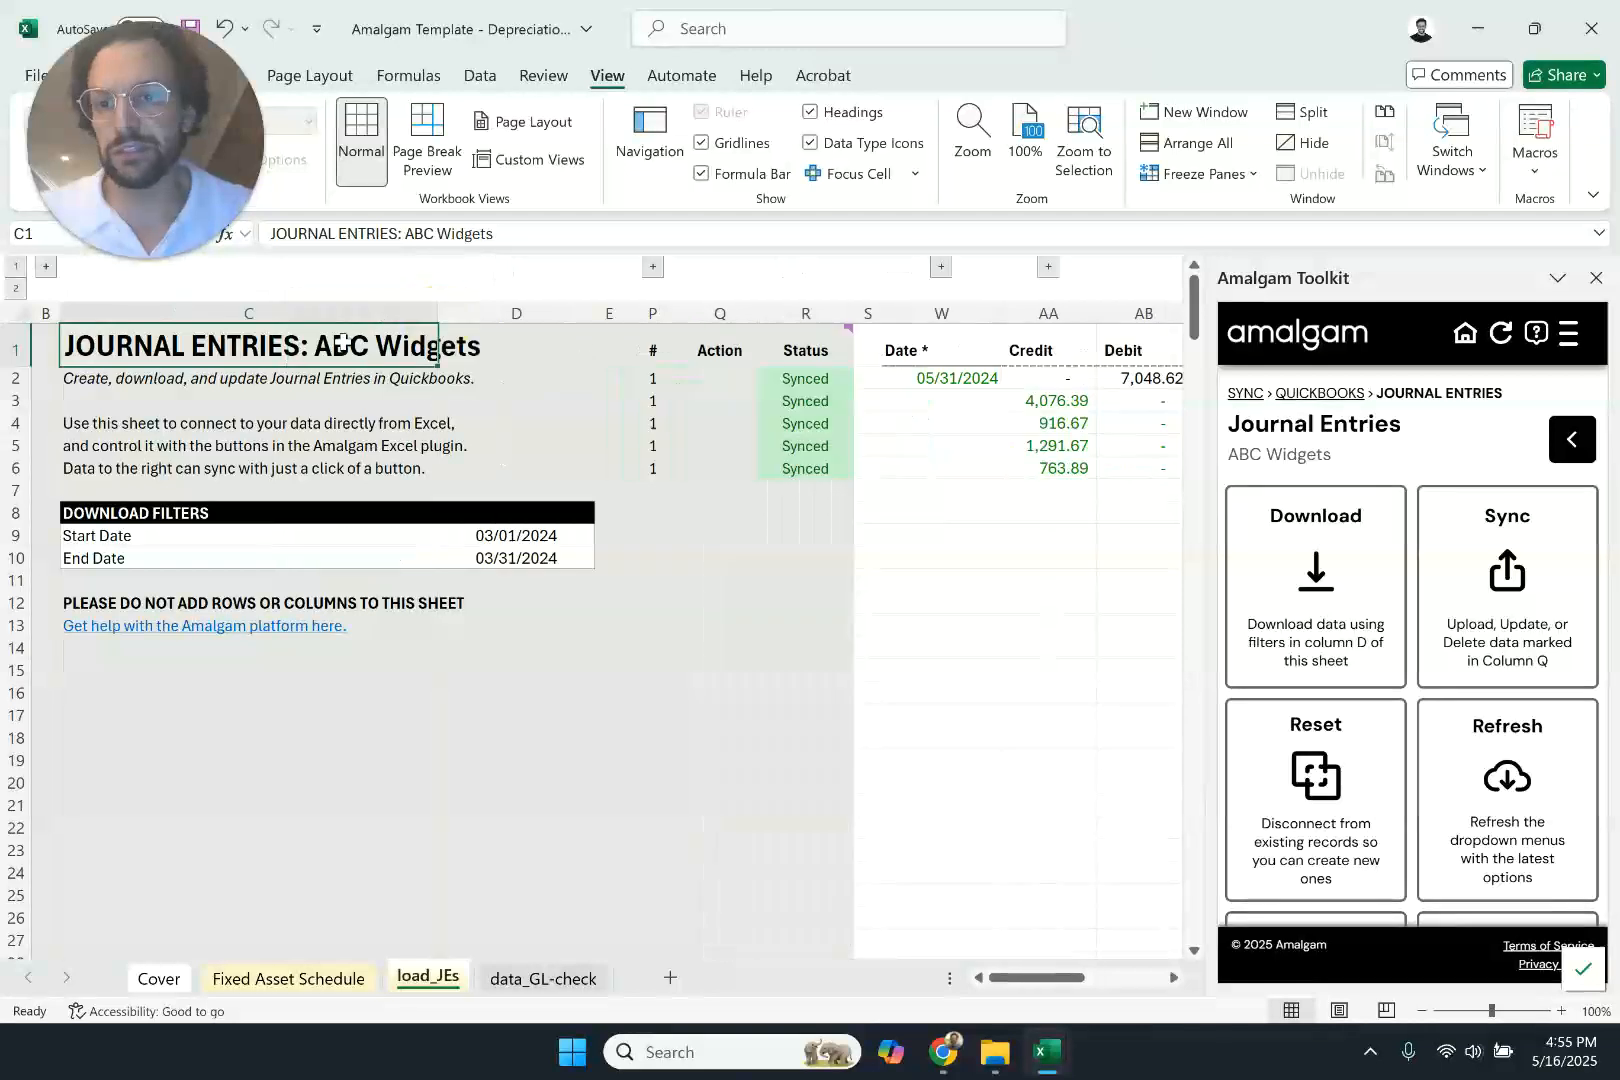
pyautogui.click(713, 690)
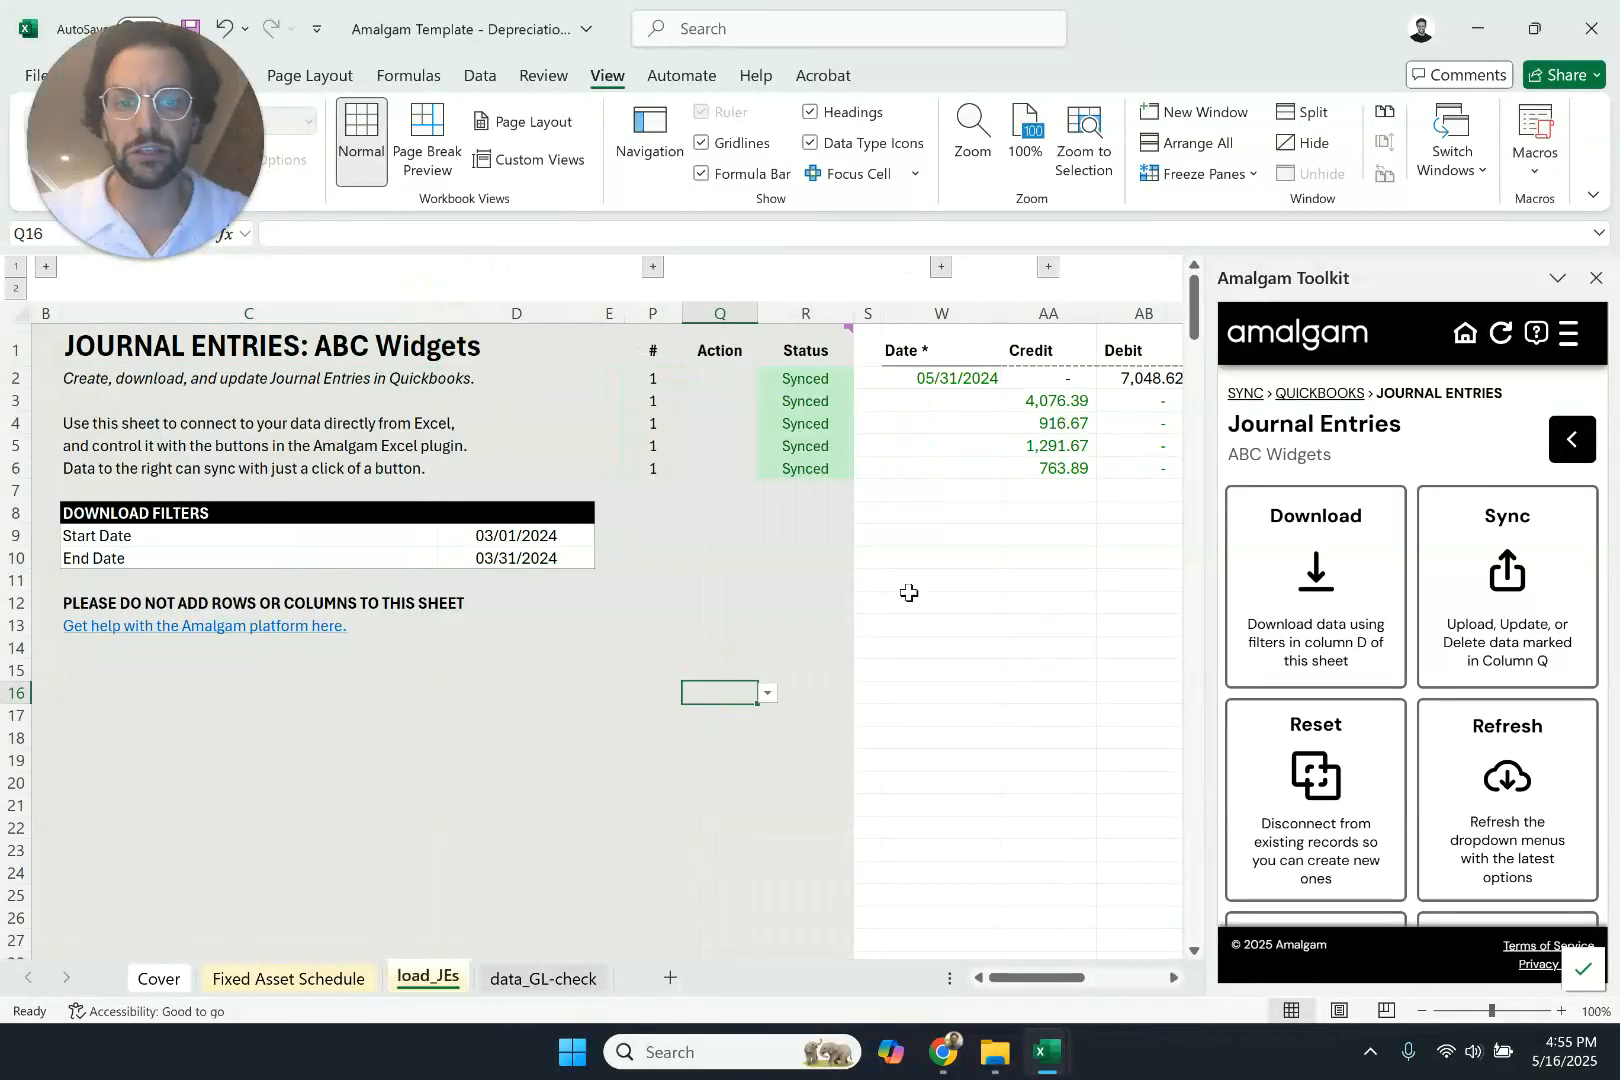
pyautogui.click(958, 647)
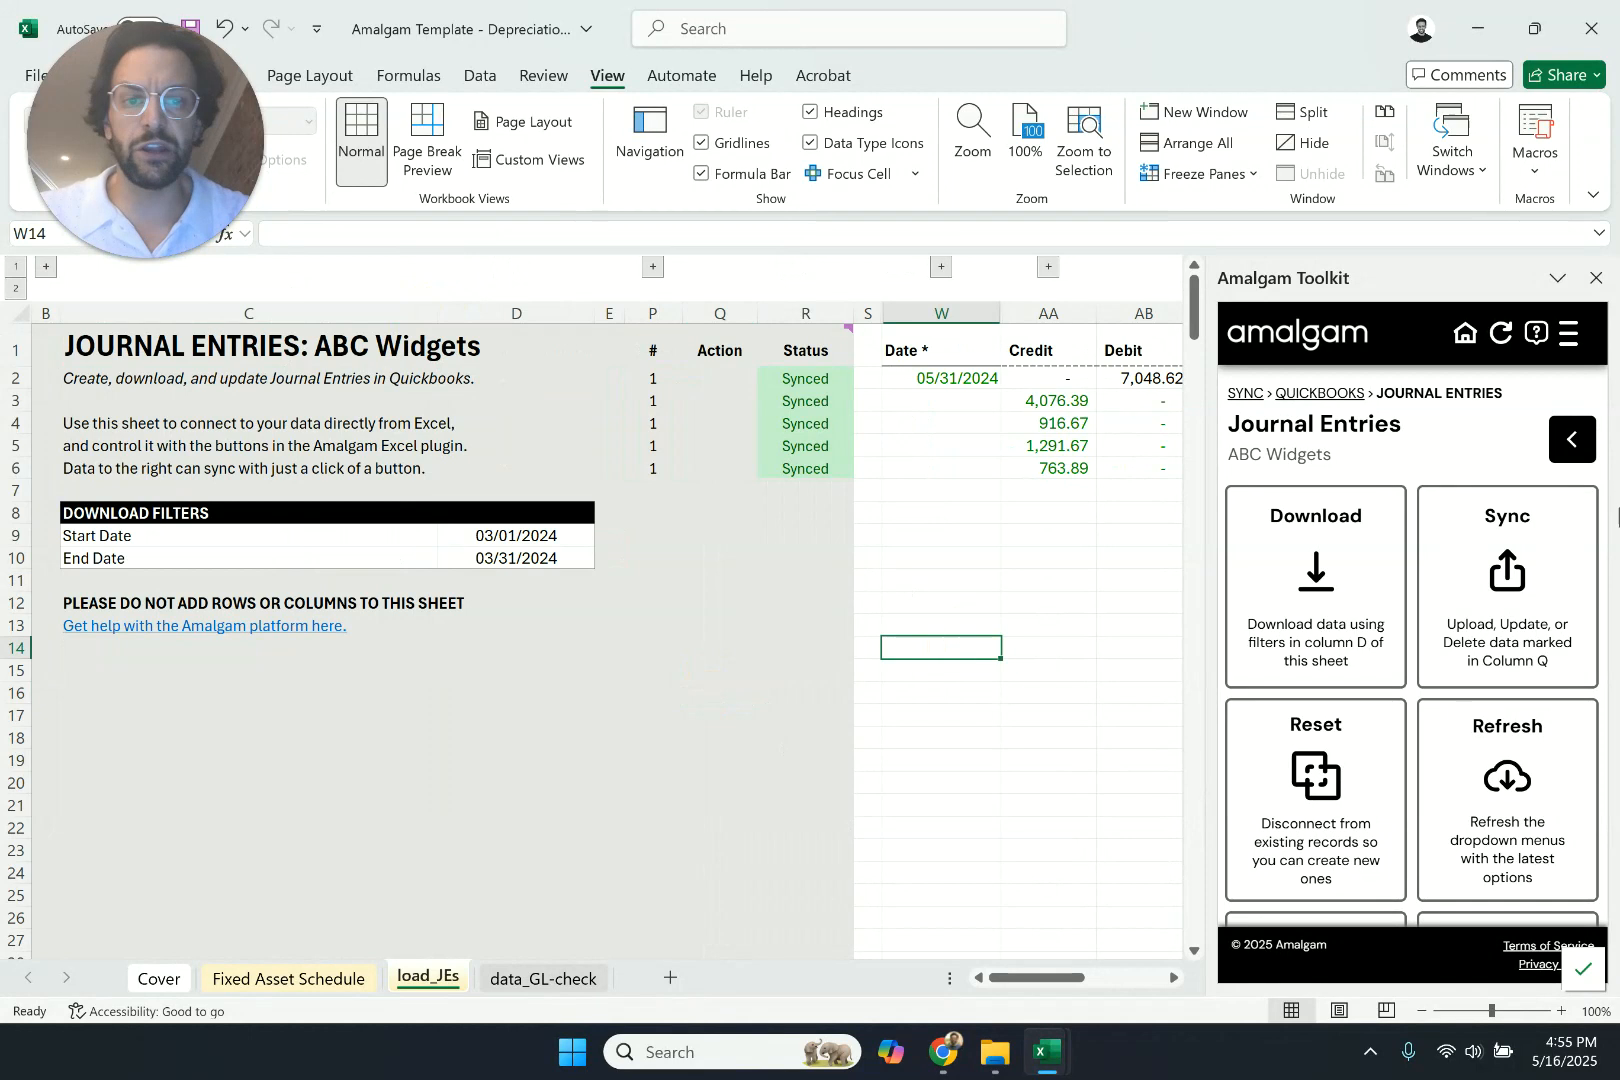
# - Re-link the load_JEs sheet to Amalgam Software Inc. and check the company name in its title
pyautogui.click(1564, 434)
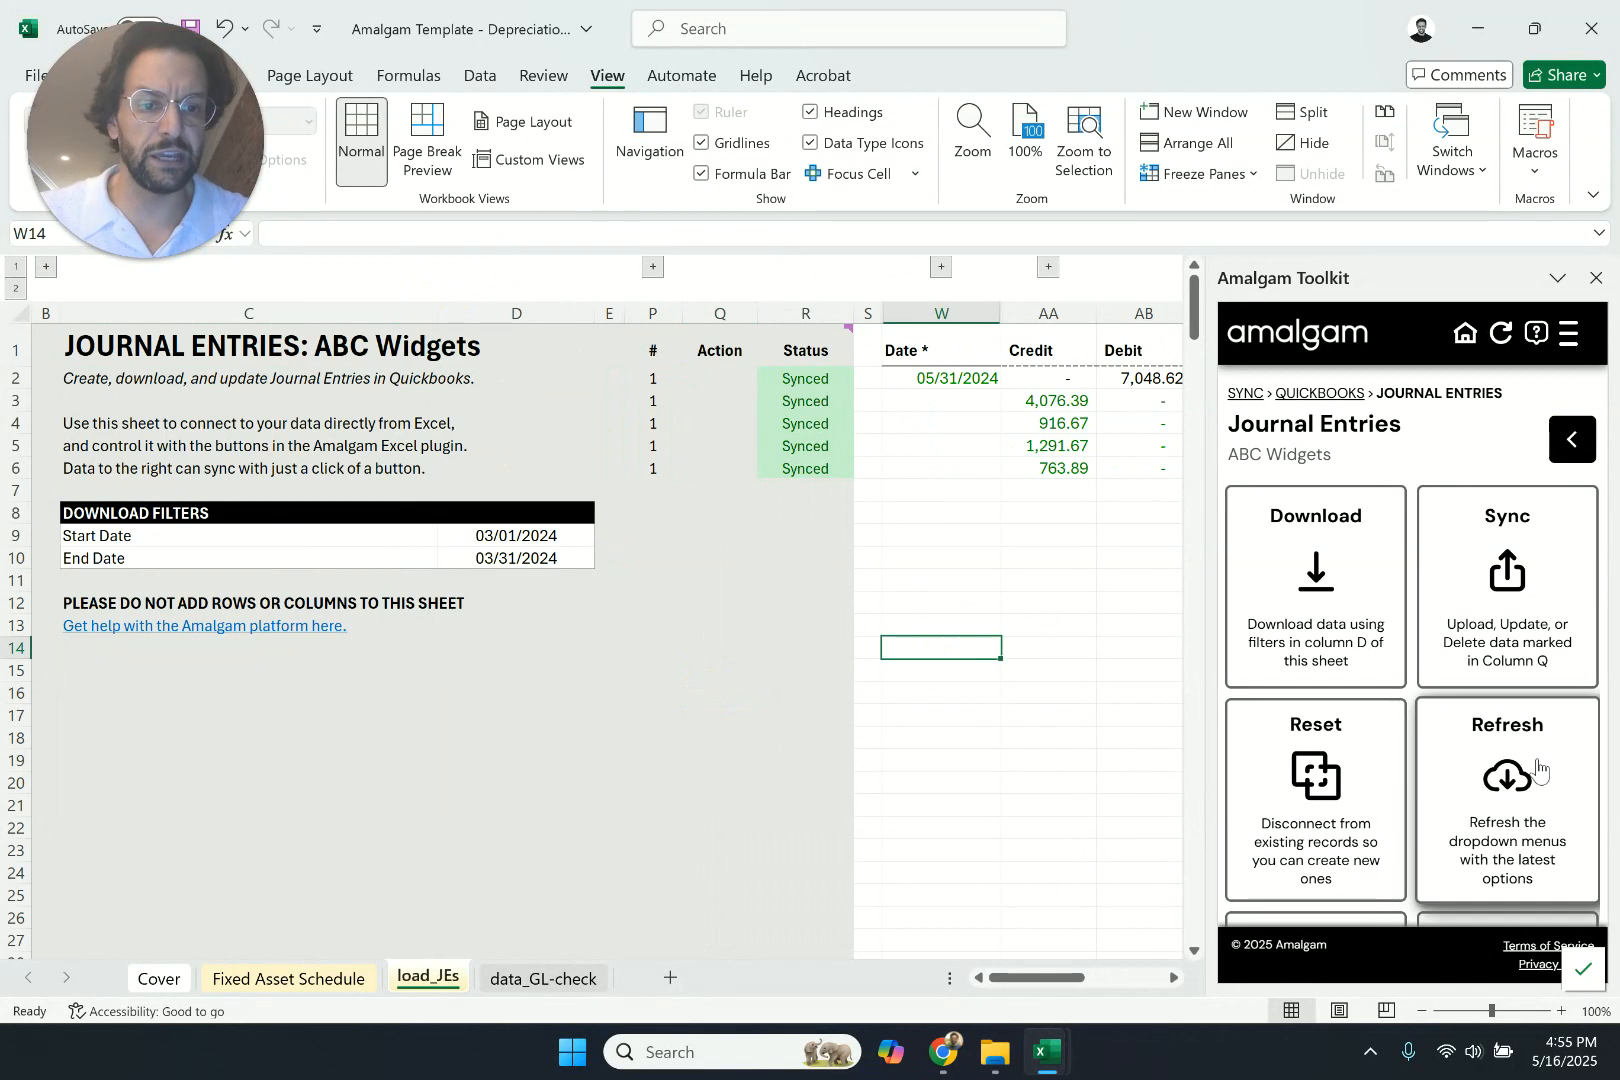
pyautogui.scroll(-2, 1530, 760)
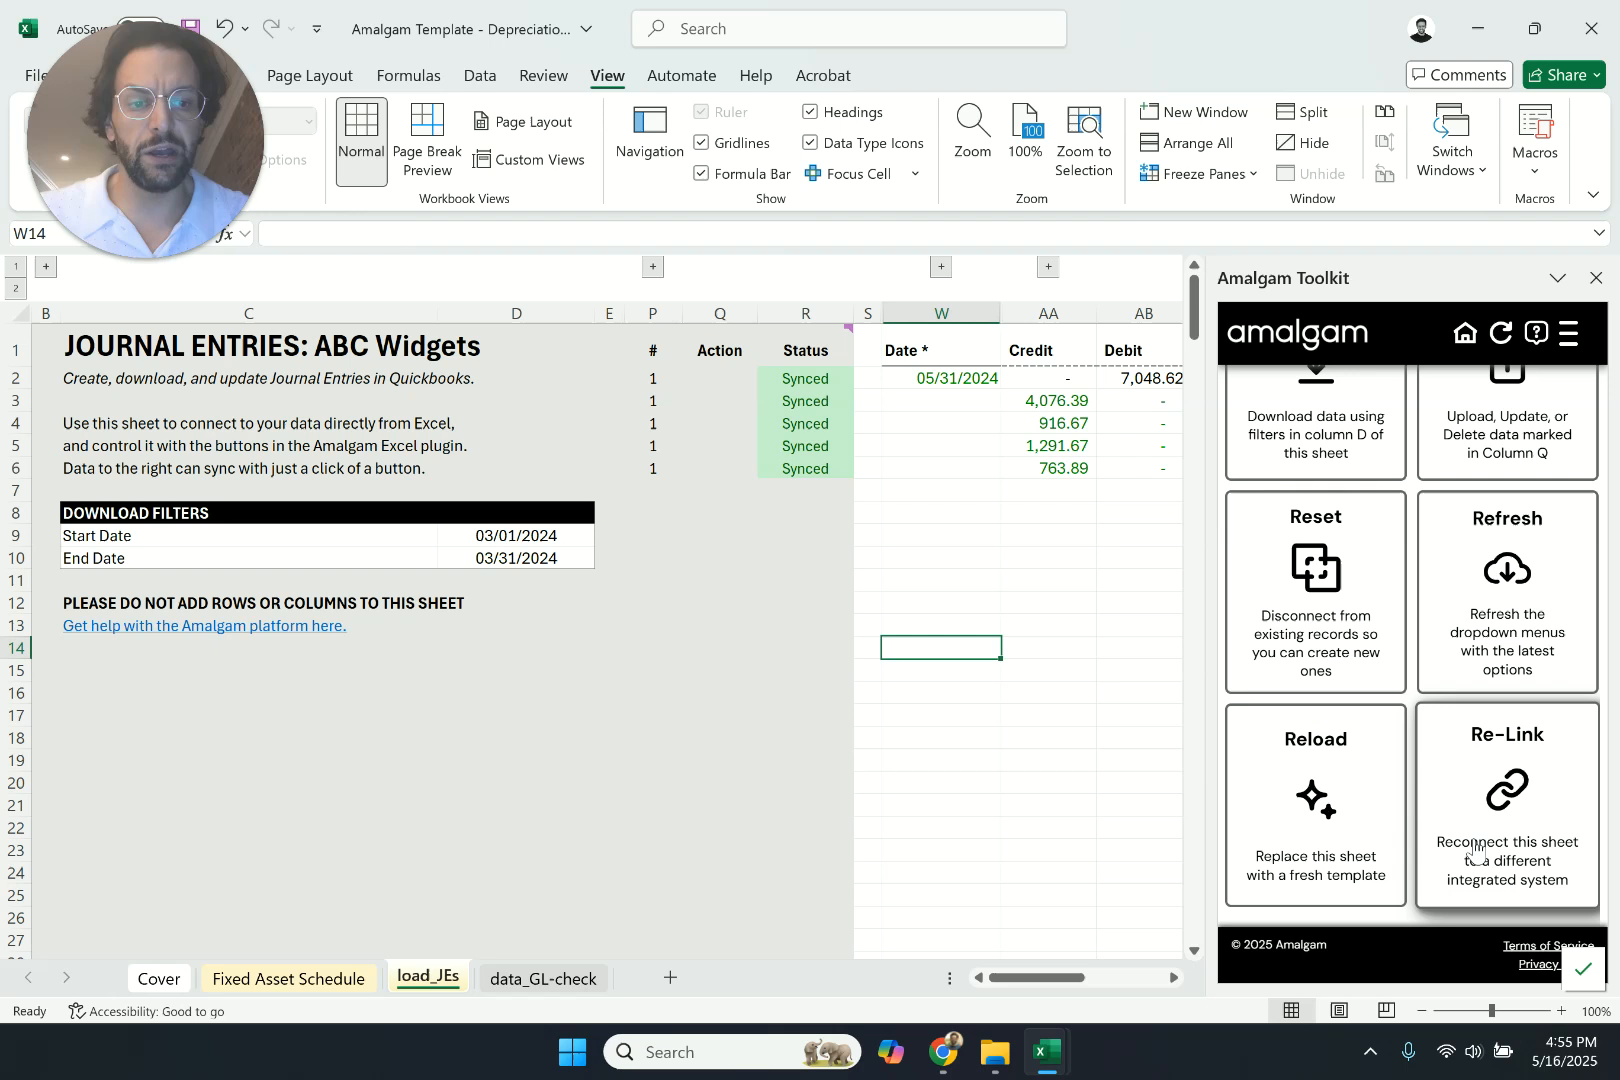
pyautogui.click(1549, 806)
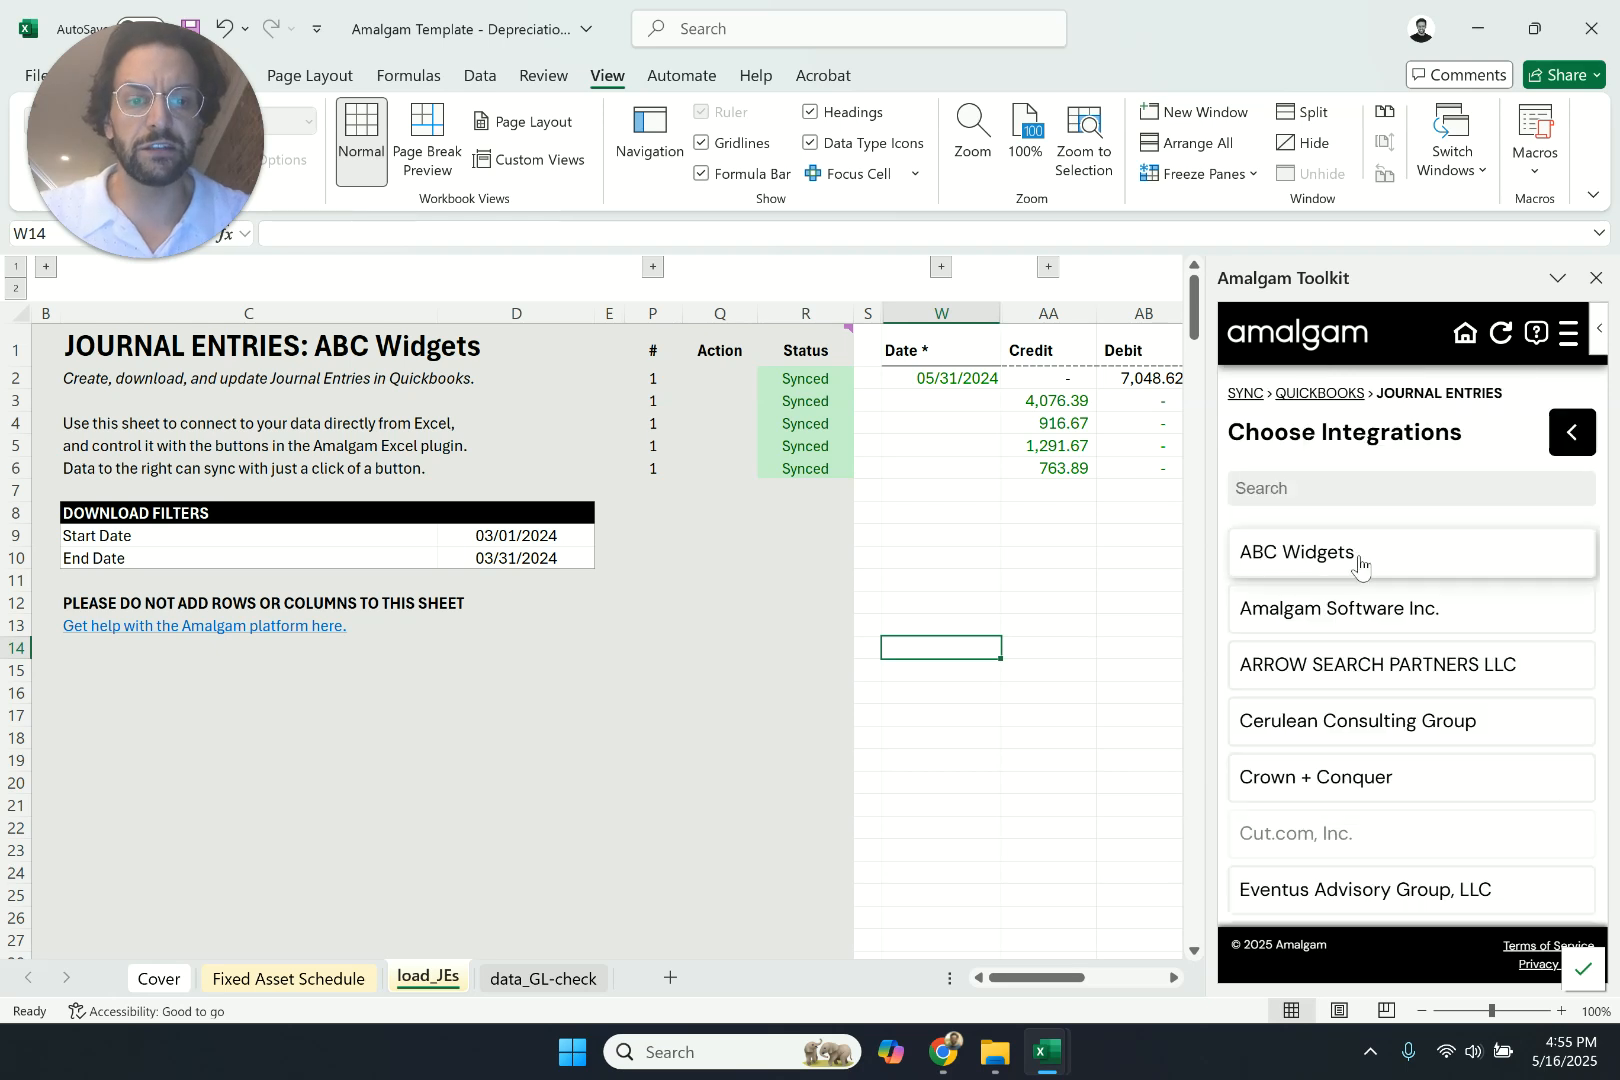
pyautogui.click(1401, 607)
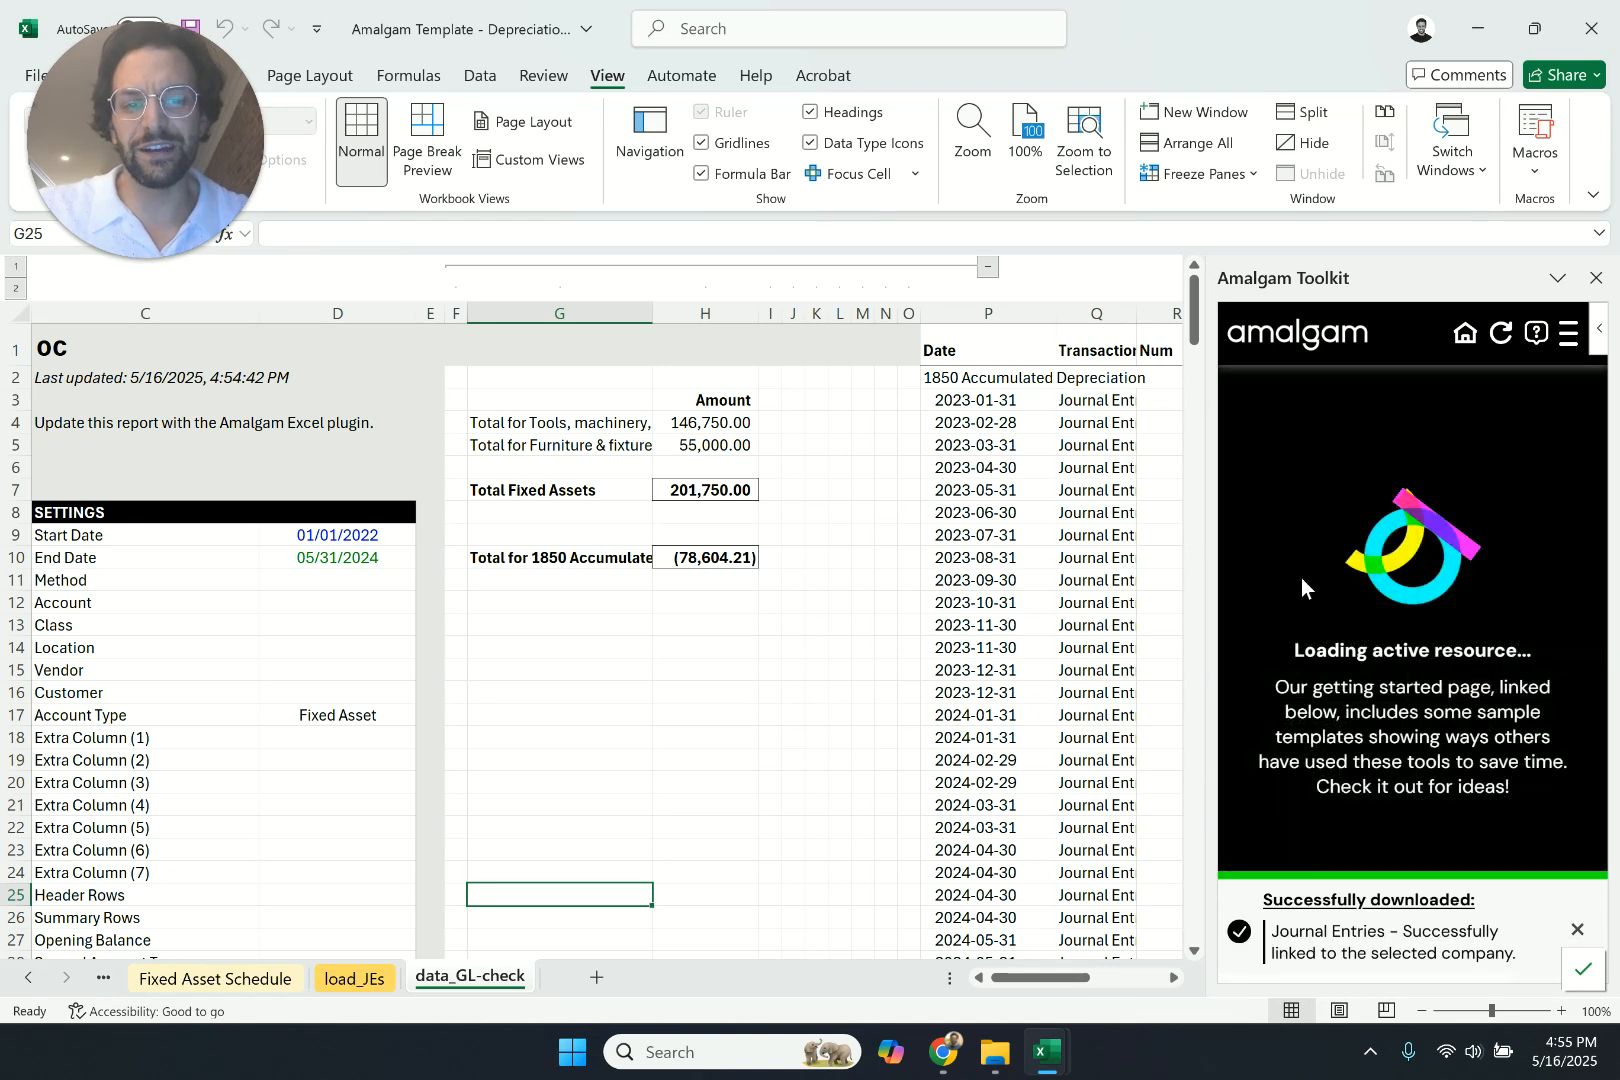
pyautogui.click(30, 982)
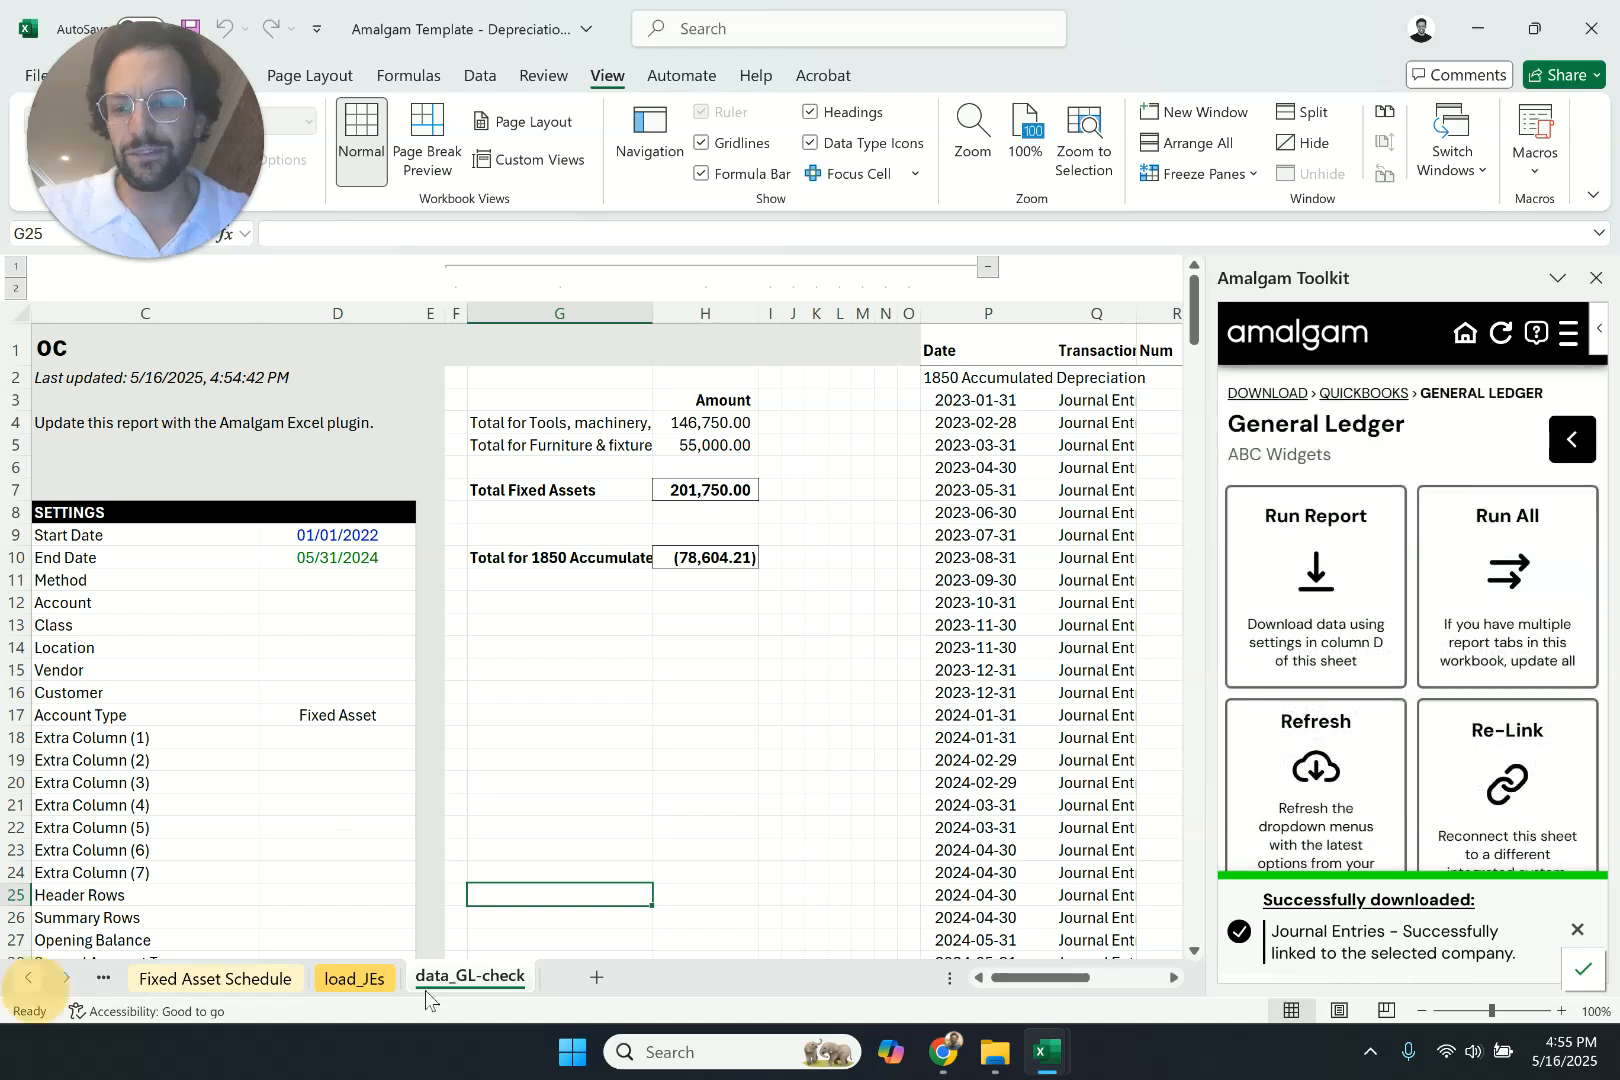
pyautogui.click(427, 980)
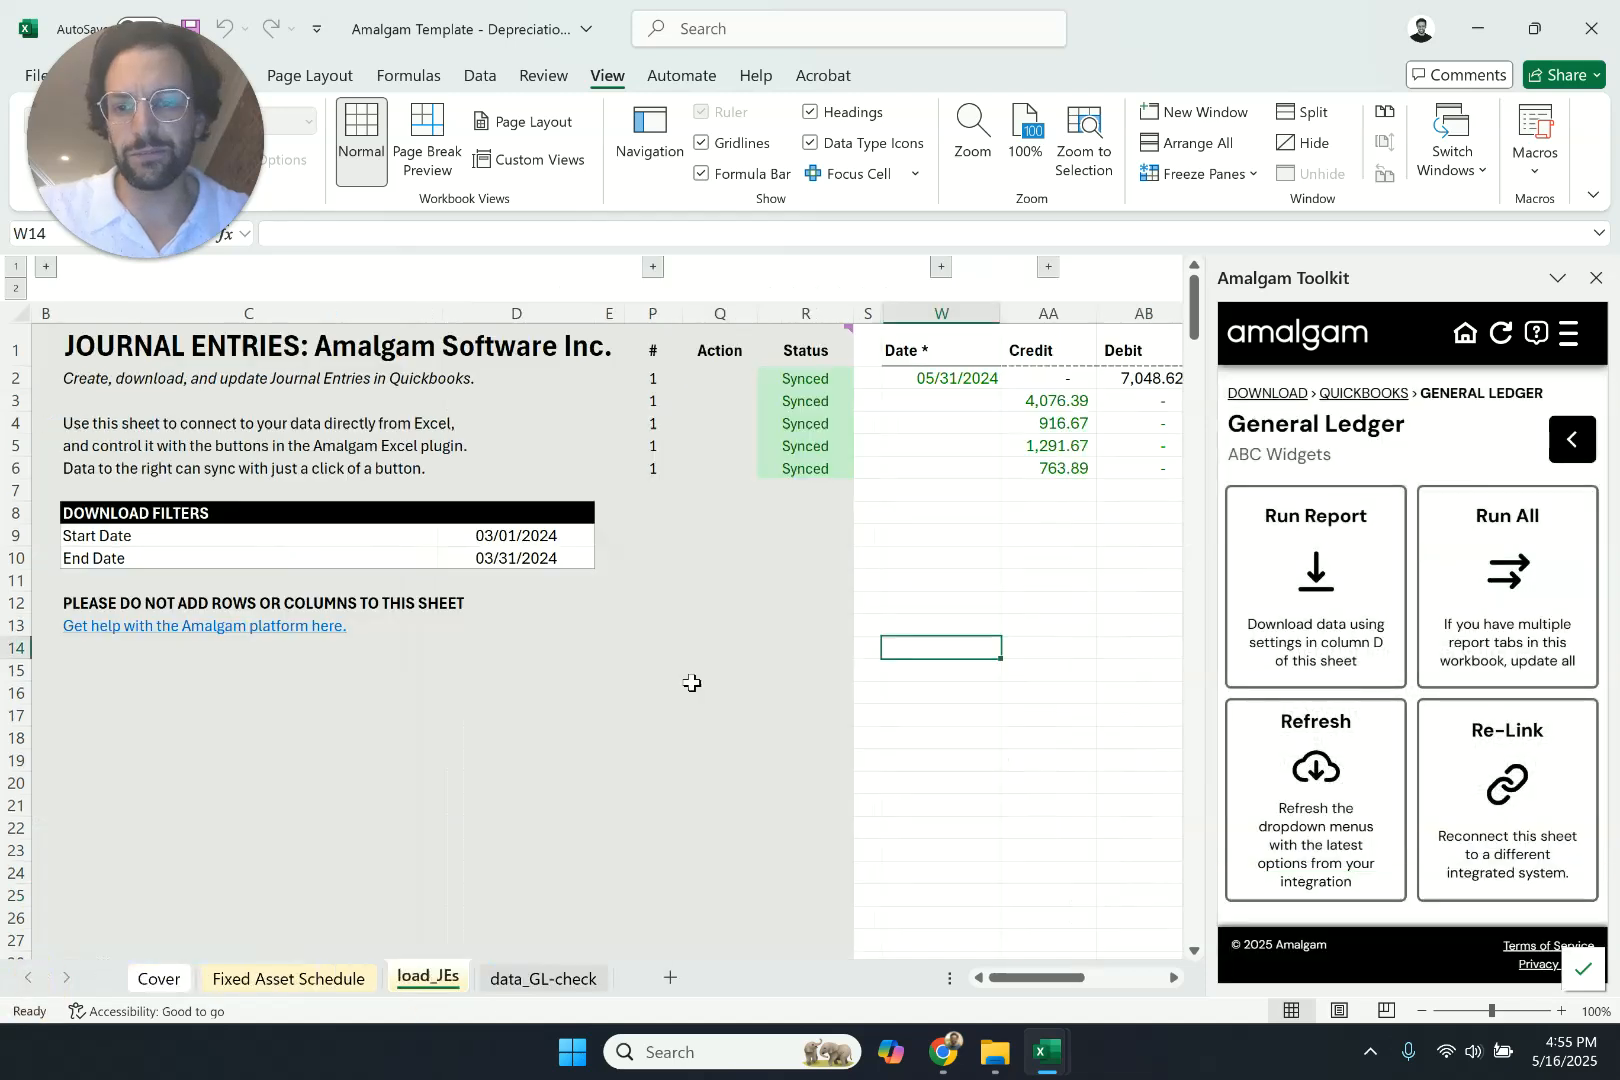
pyautogui.click(309, 350)
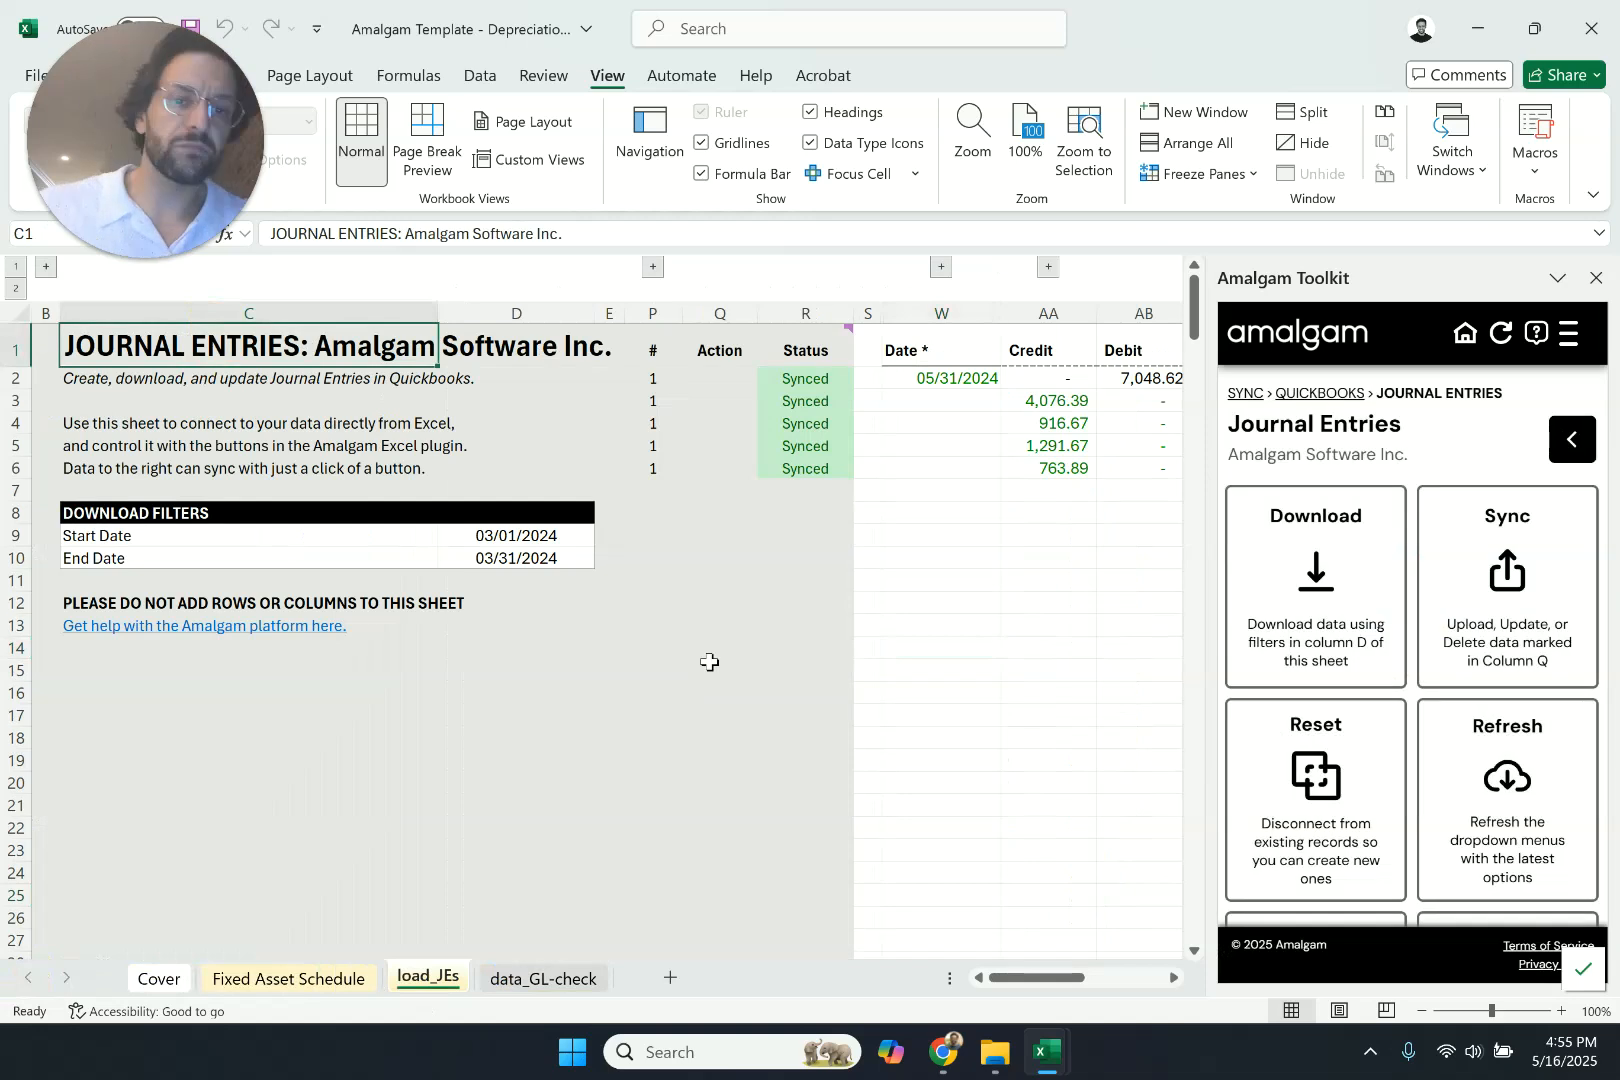
# - Examine the account choices available for the first accumulated depreciation line in load_JEs, leaving its formula in place
pyautogui.hscroll(3, 709, 662)
pyautogui.hscroll(1, 709, 662)
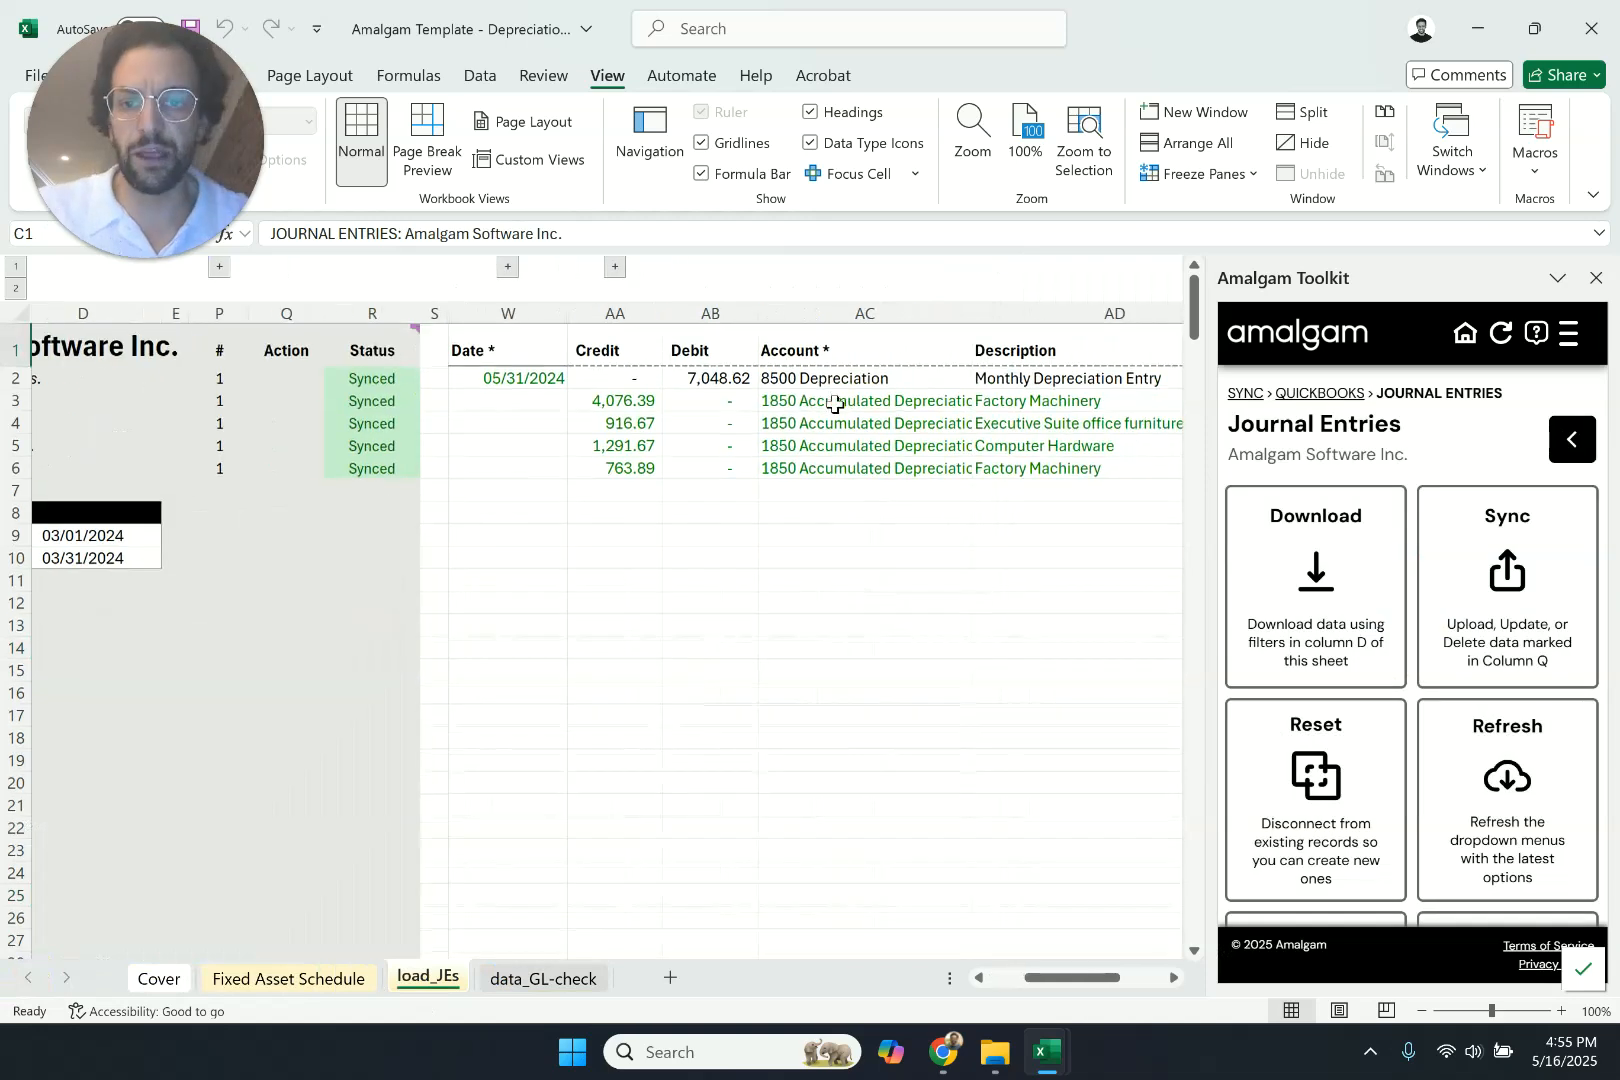
pyautogui.click(847, 399)
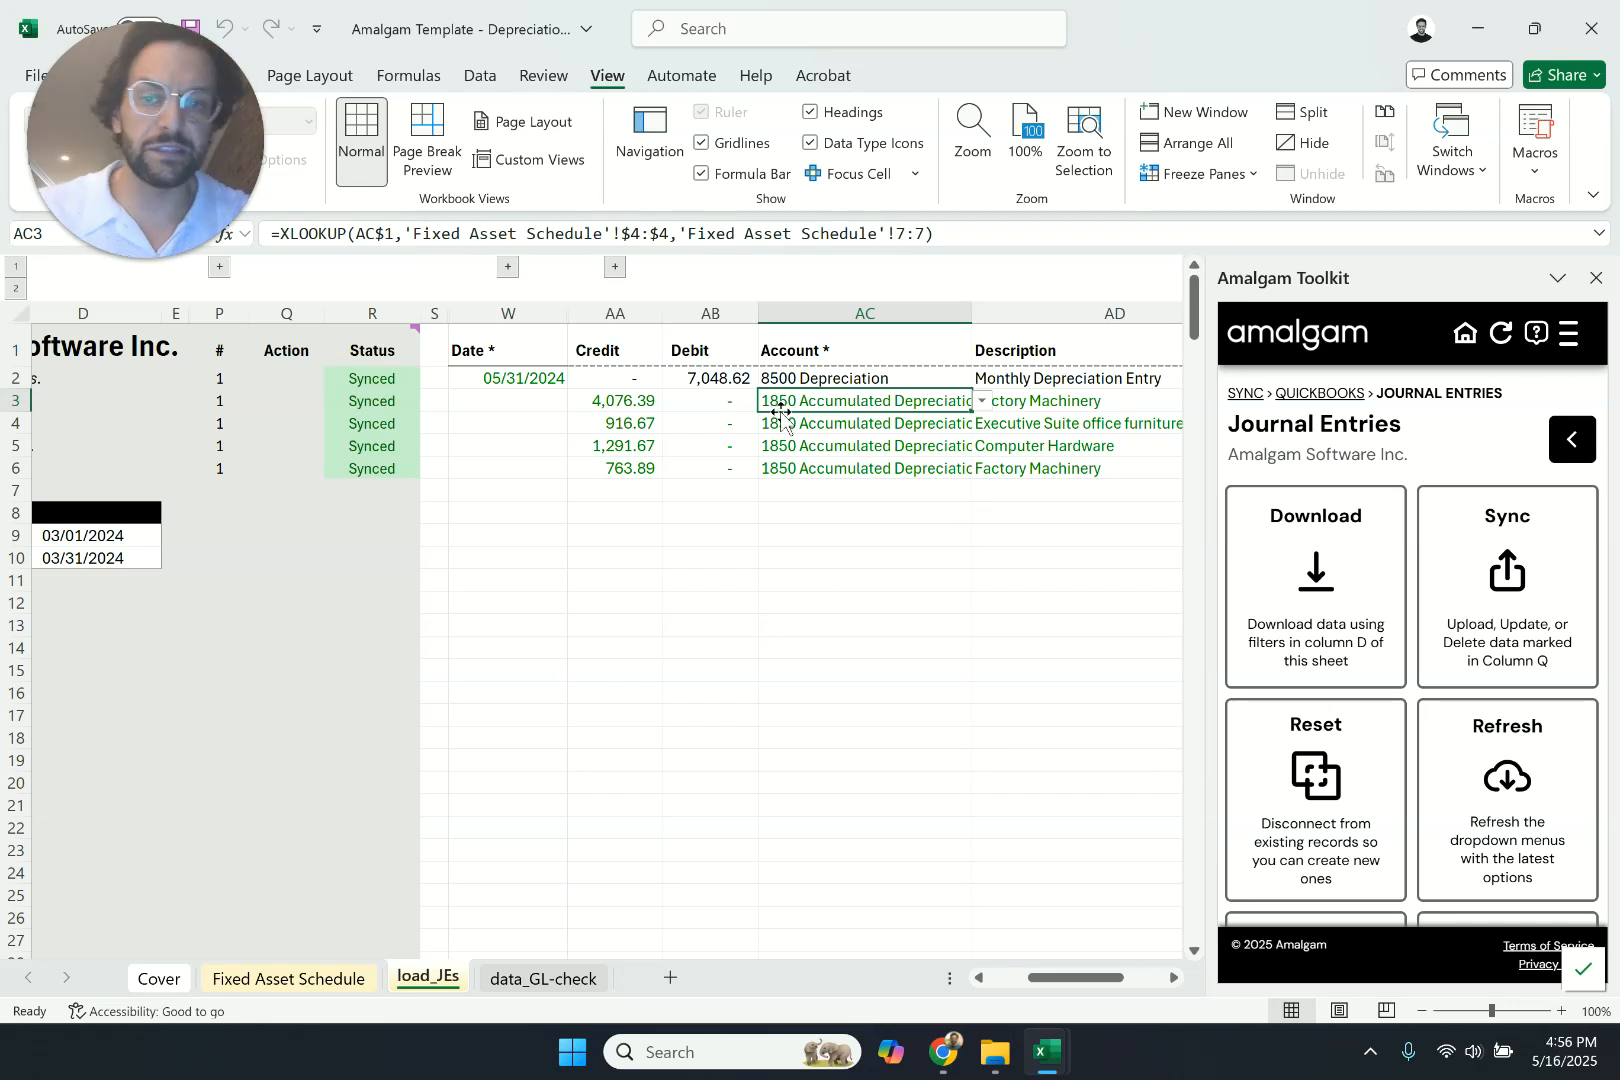
pyautogui.click(982, 400)
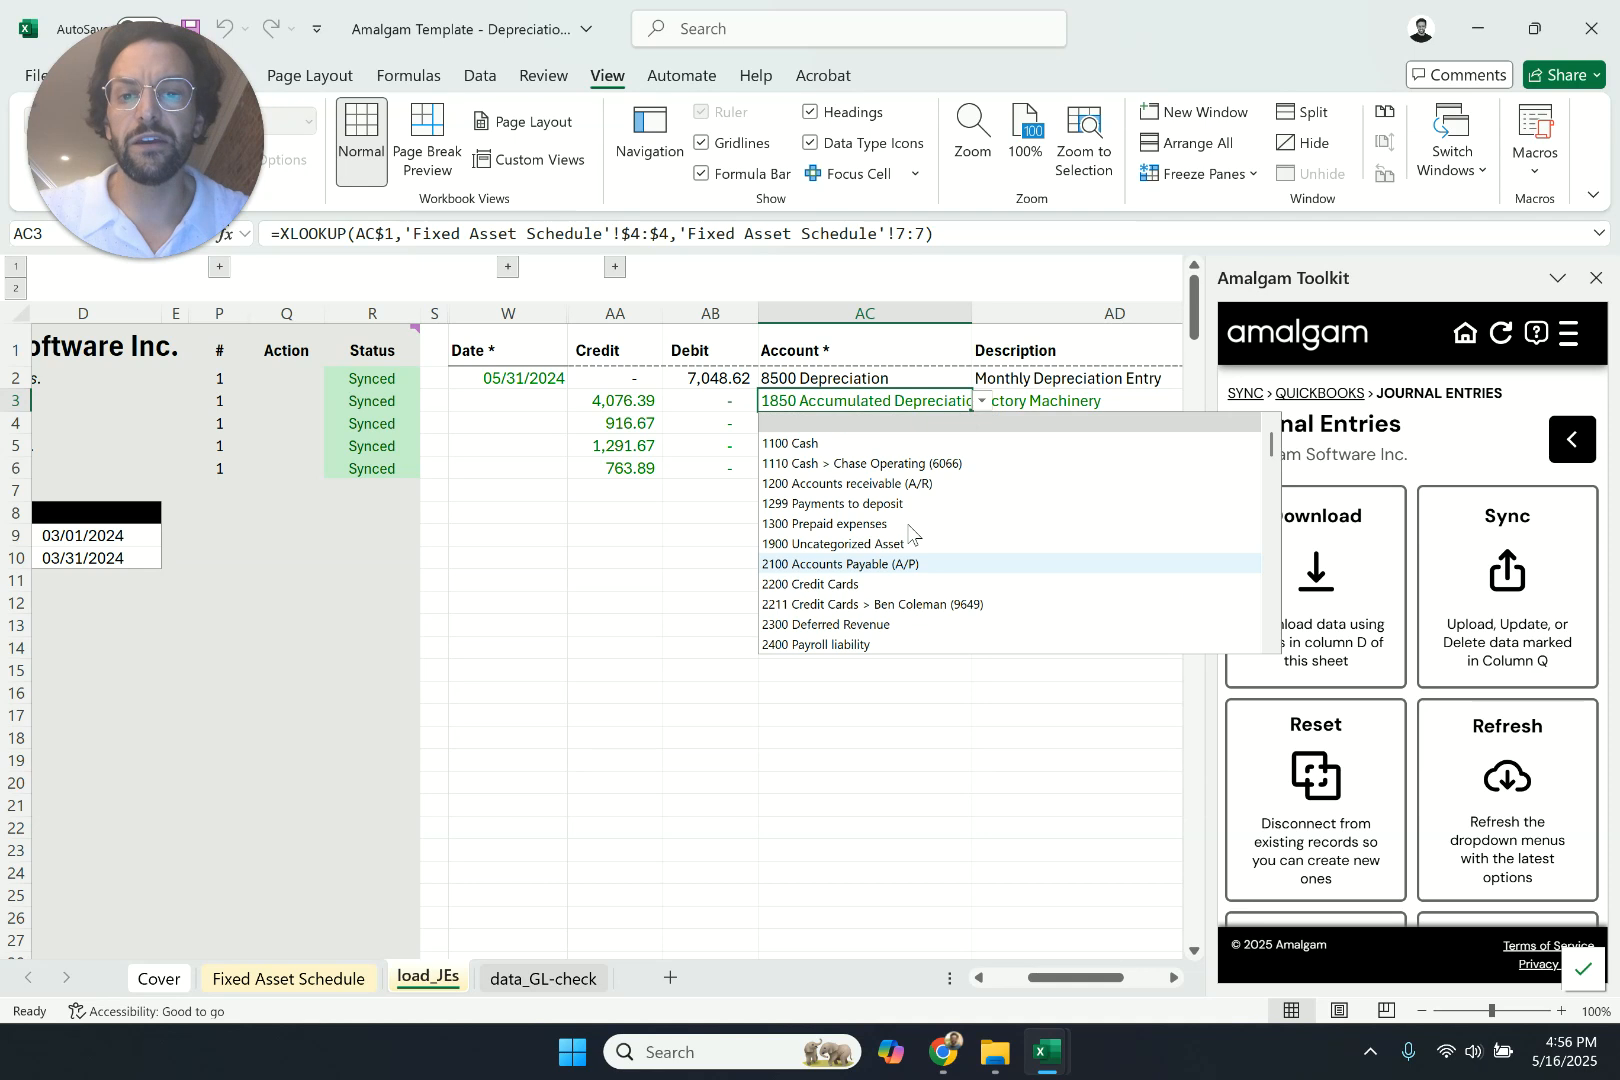
pyautogui.scroll(-2, 901, 585)
pyautogui.scroll(2, 901, 585)
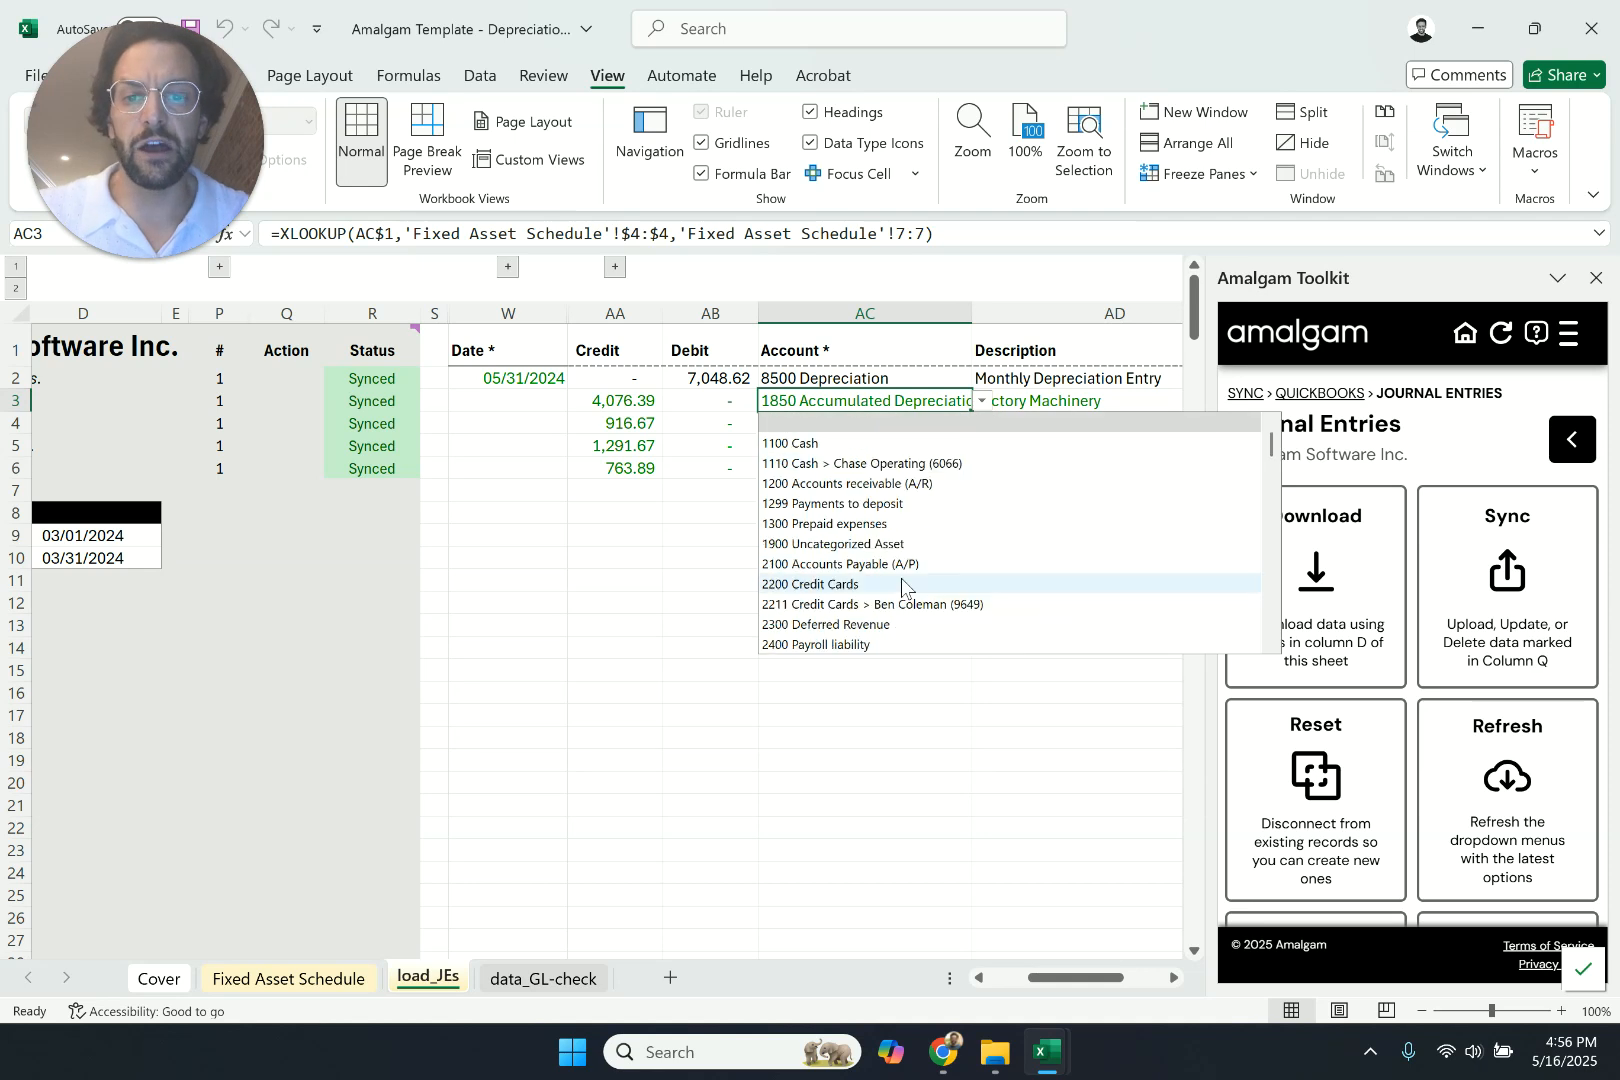
pyautogui.press('Escape')
pyautogui.hscroll(-5, 767, 669)
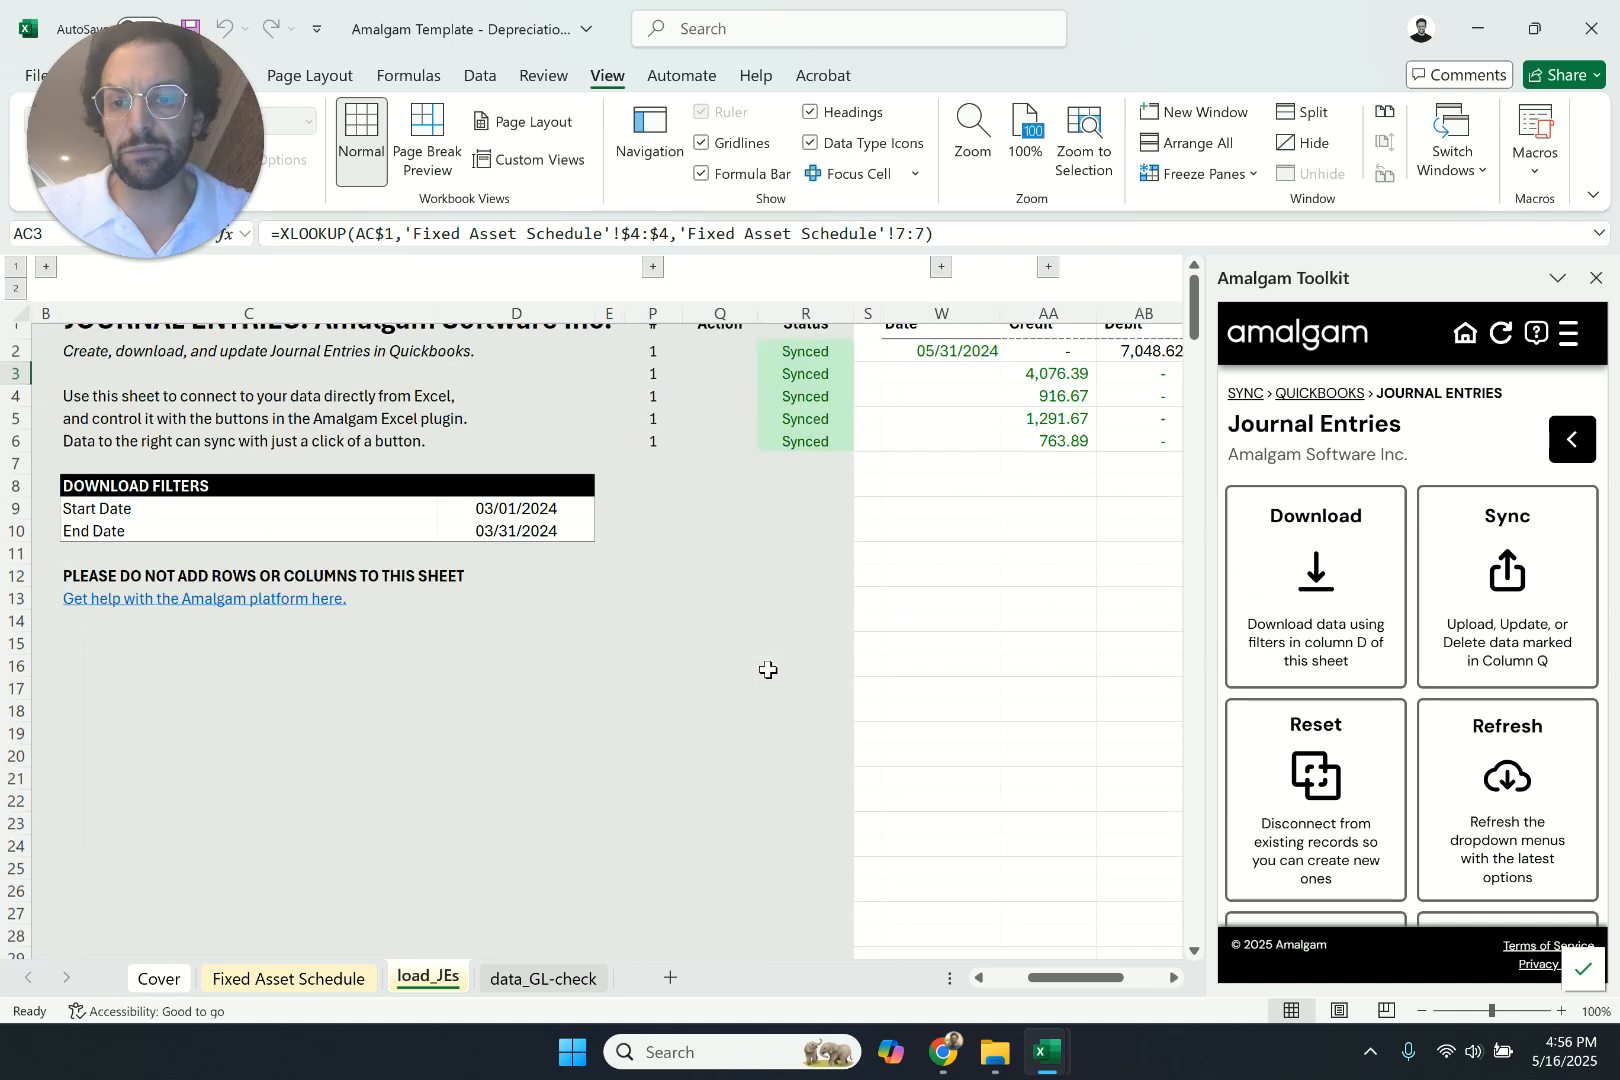
# - Review the first credit line in load_JEs and the schedule date on the Cover sheet, and return to load_JEs
pyautogui.hscroll(2, 767, 669)
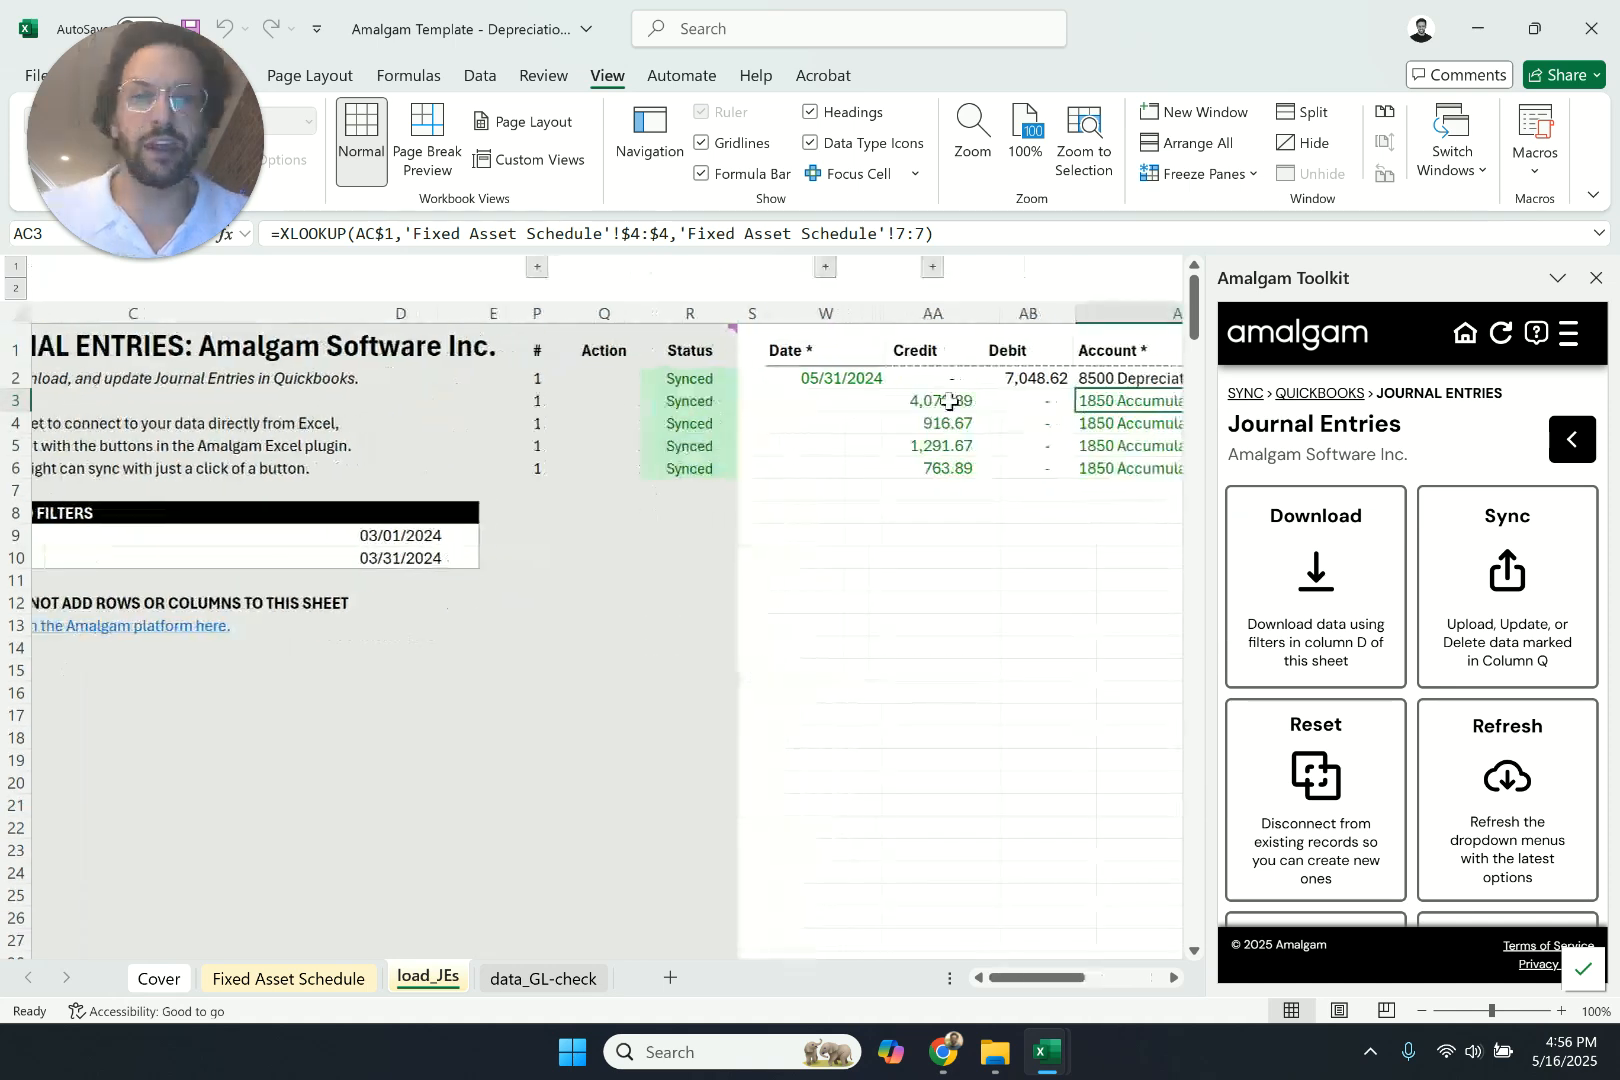
pyautogui.click(950, 401)
pyautogui.click(946, 597)
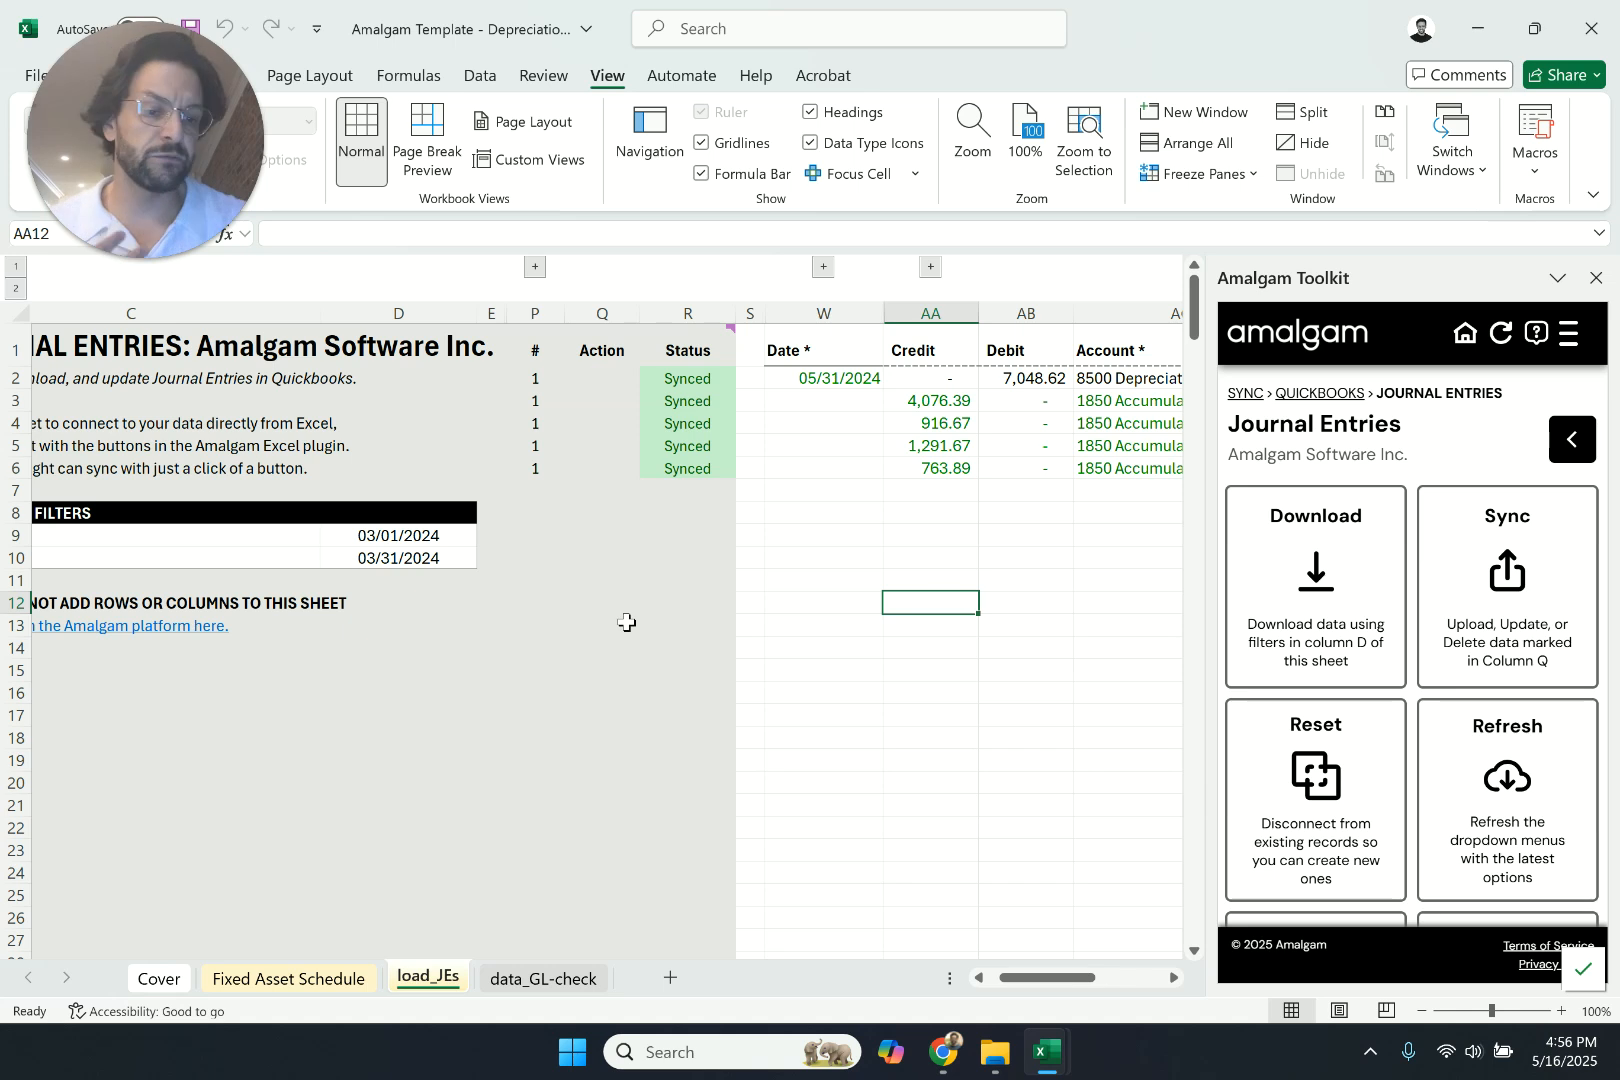
pyautogui.click(160, 980)
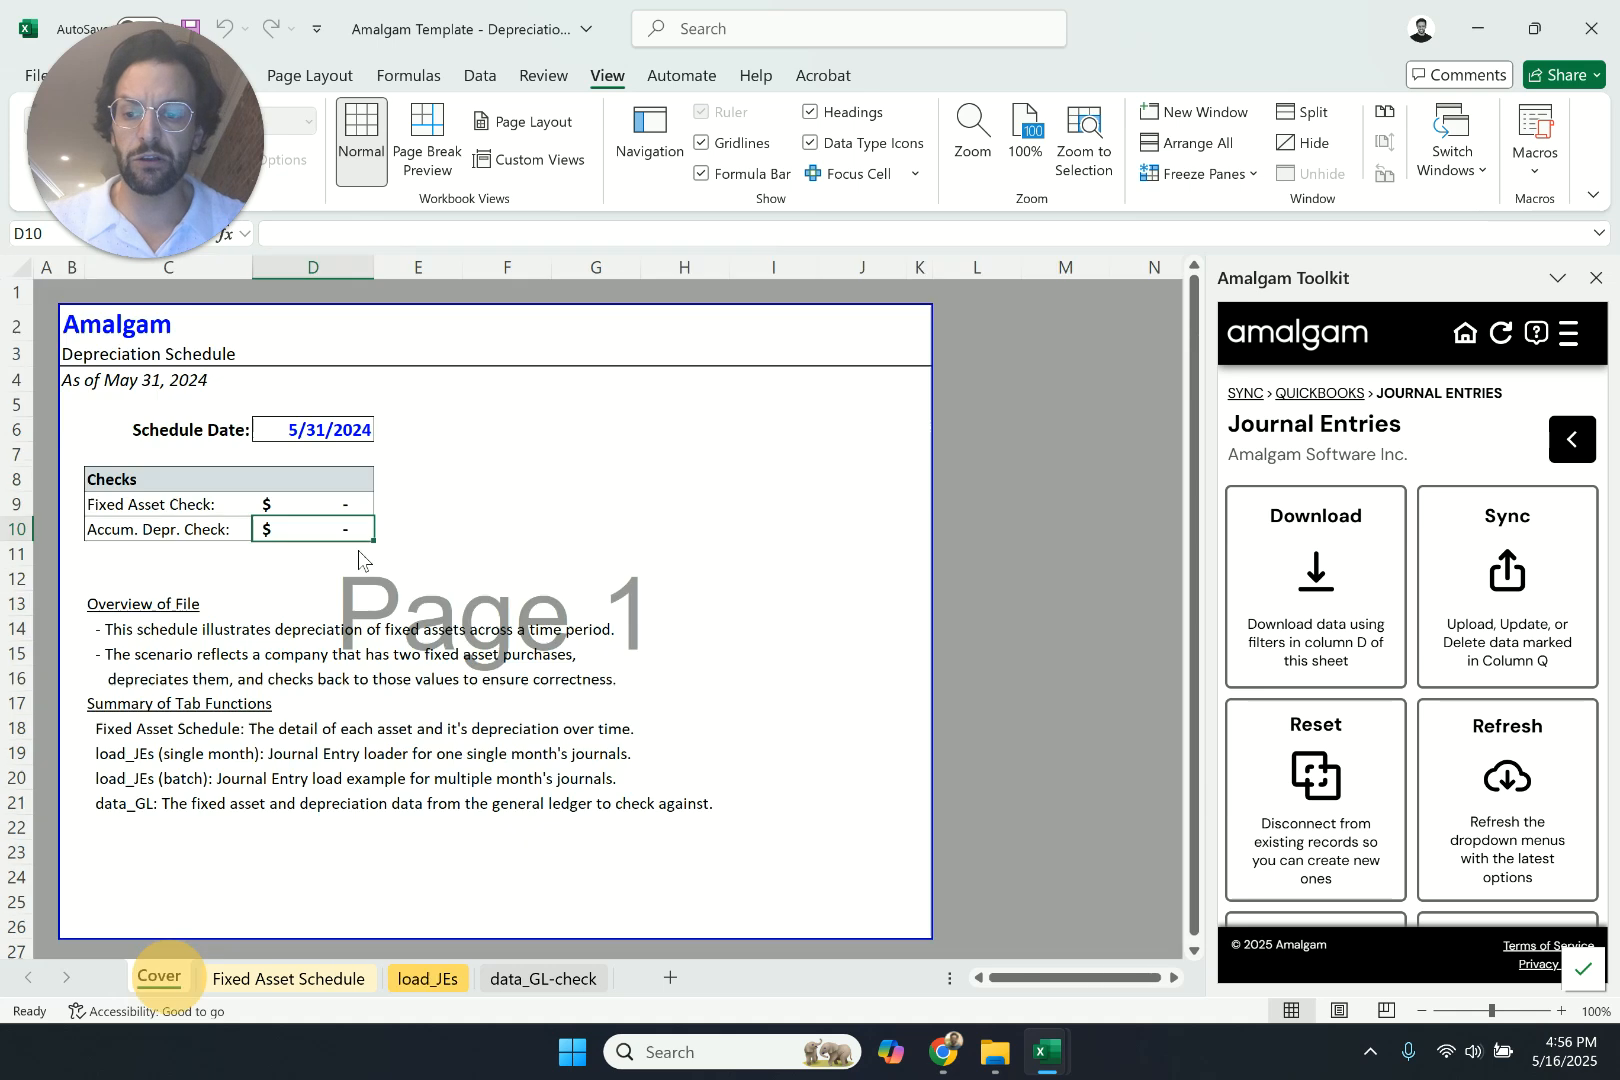
pyautogui.click(312, 431)
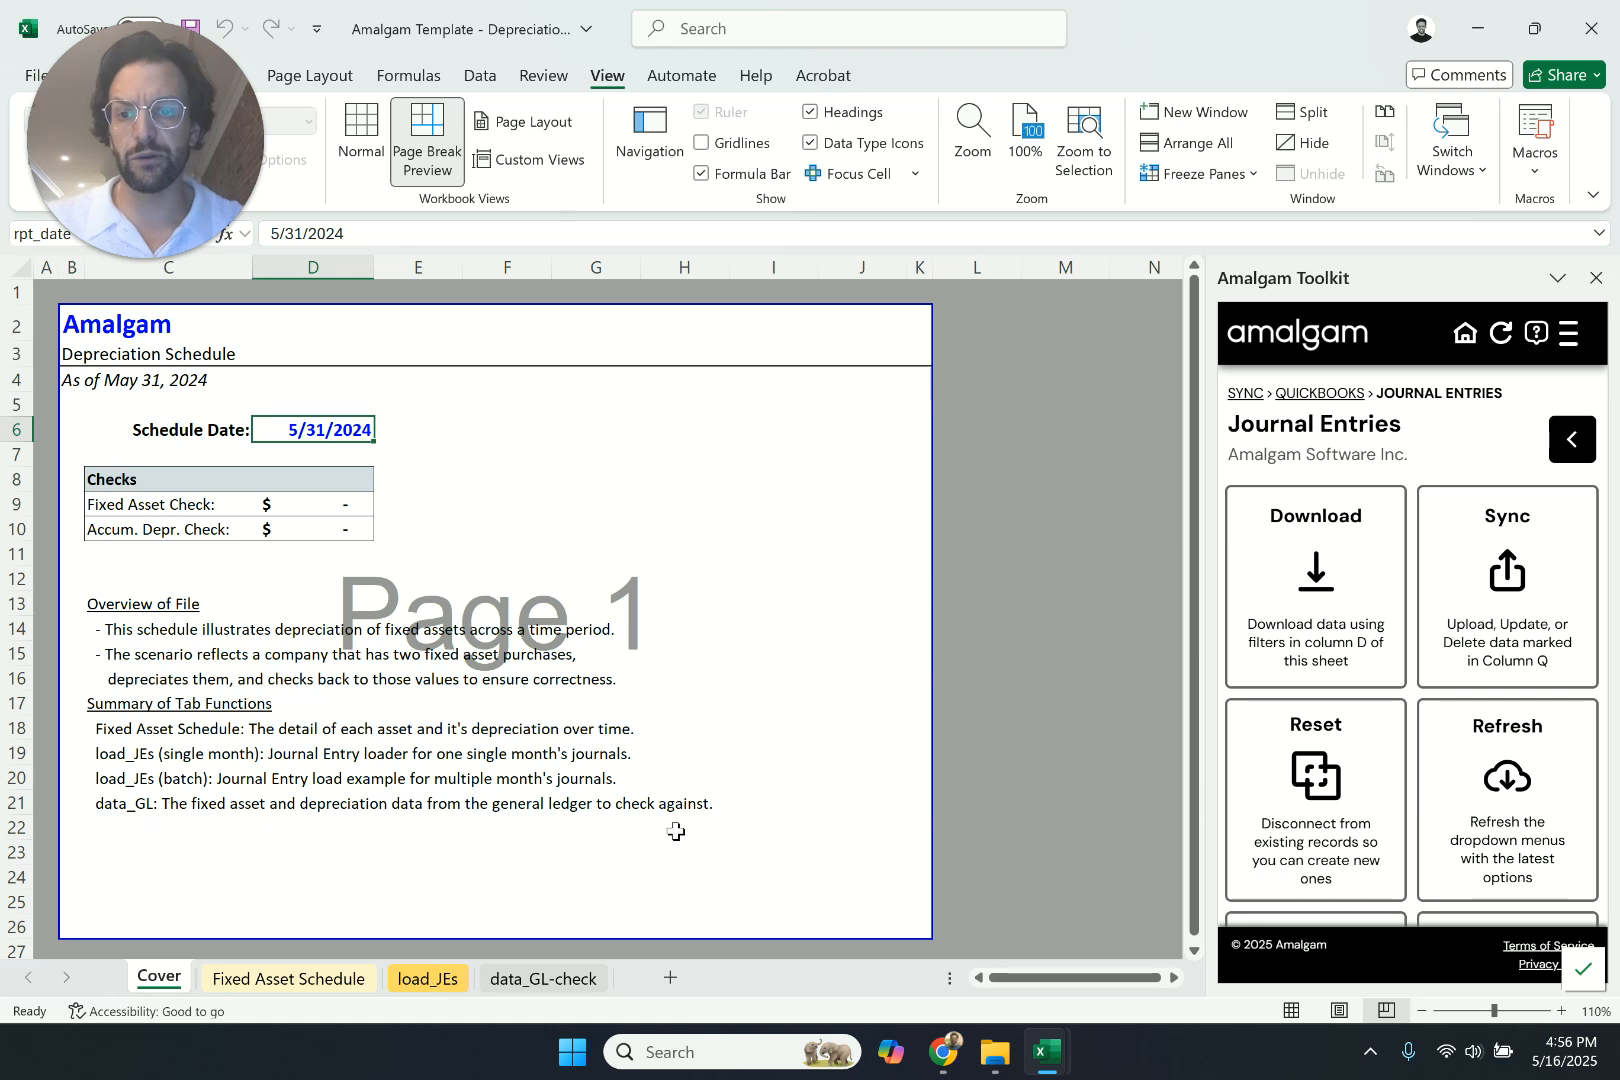
pyautogui.click(424, 978)
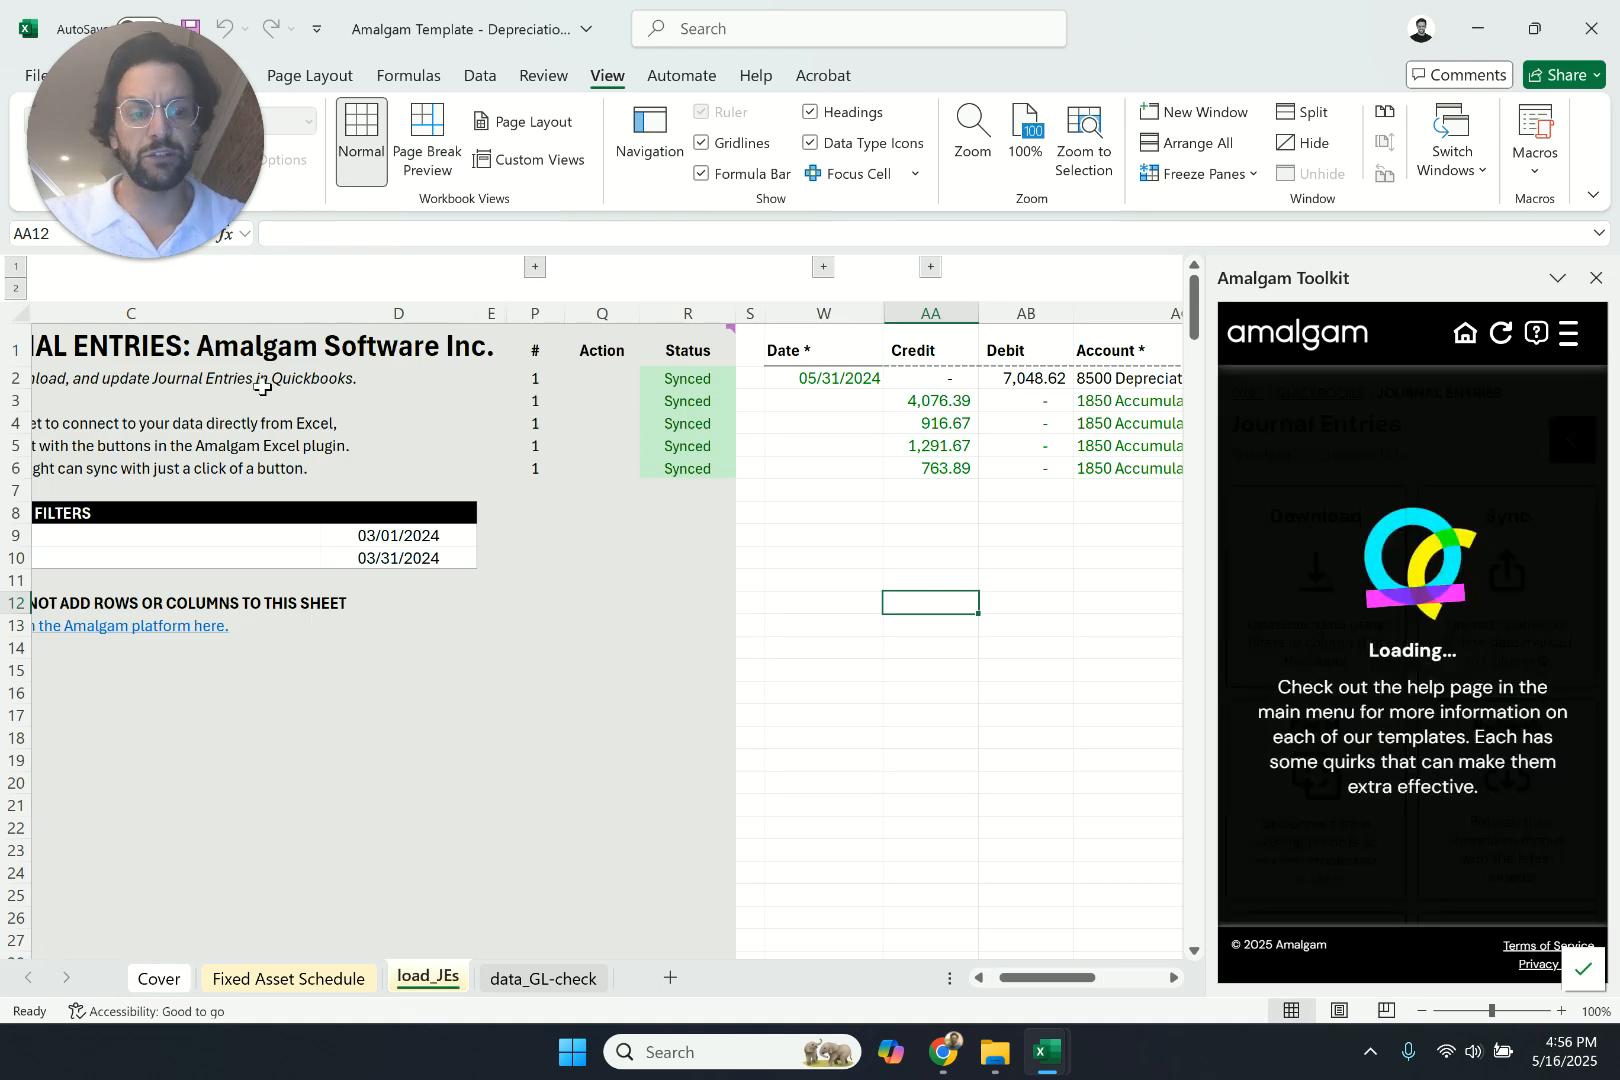